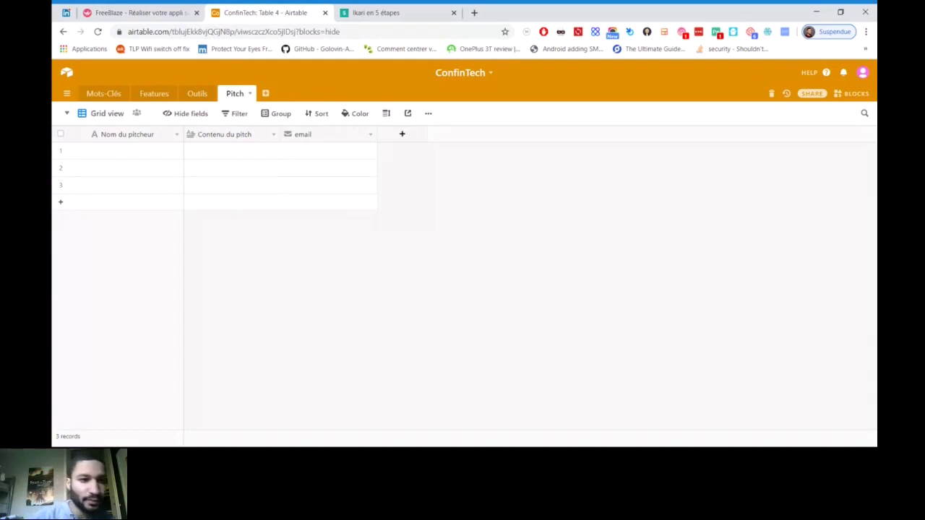
Add a new Form view to the Pitch table from its views list
click(101, 113)
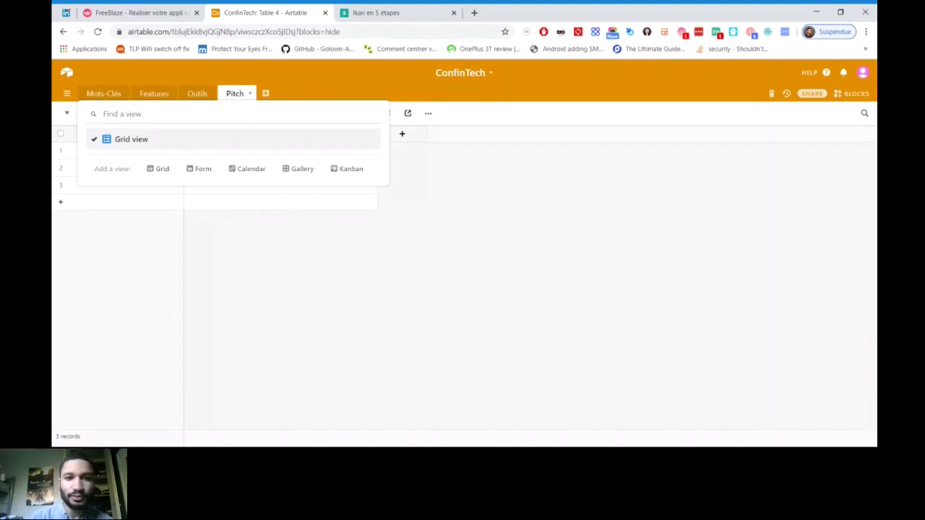
mouse_move(199, 168)
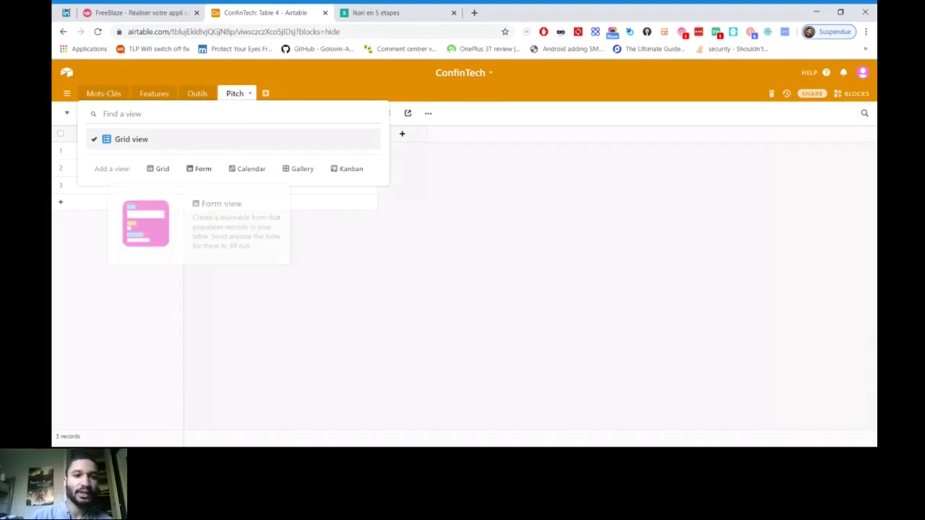
click(199, 168)
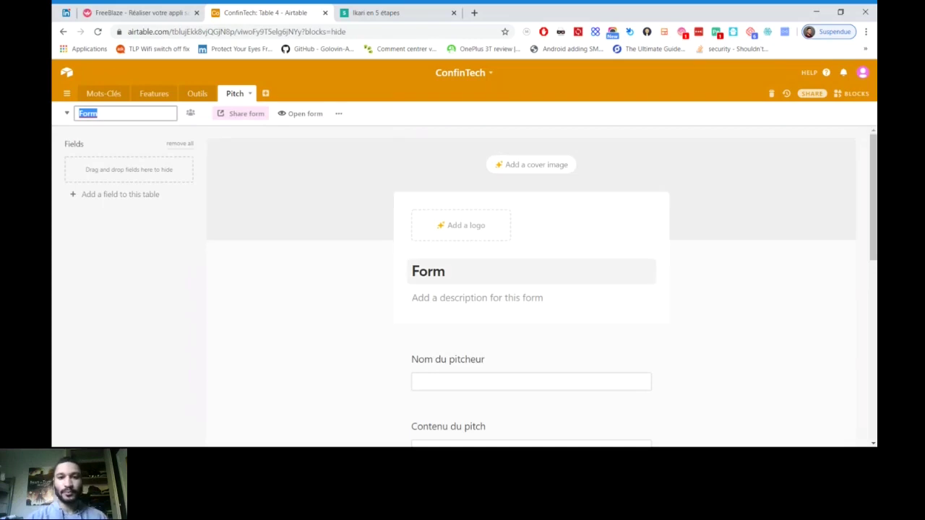
Title the form 'Formulaire du Pitch', review its questions, then return to Grid view
click(429, 271)
text(Formul)
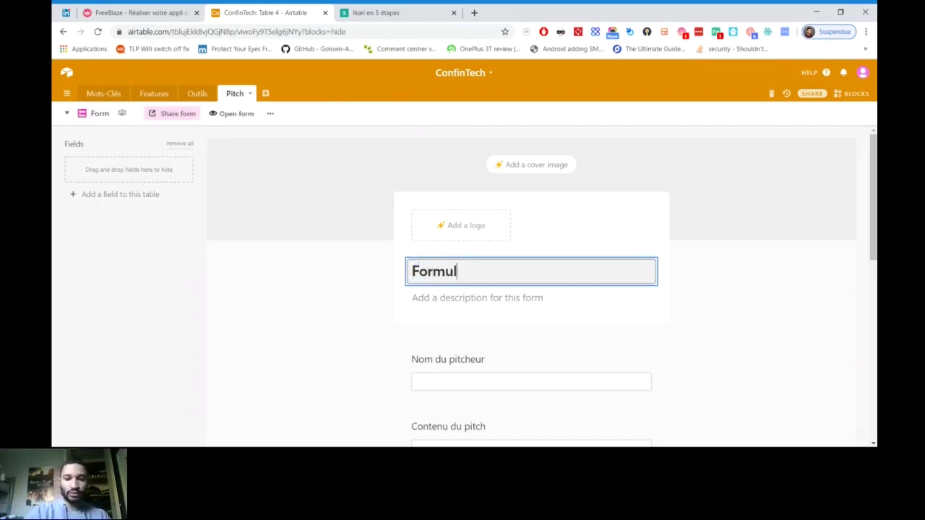
text(aire du Pitch)
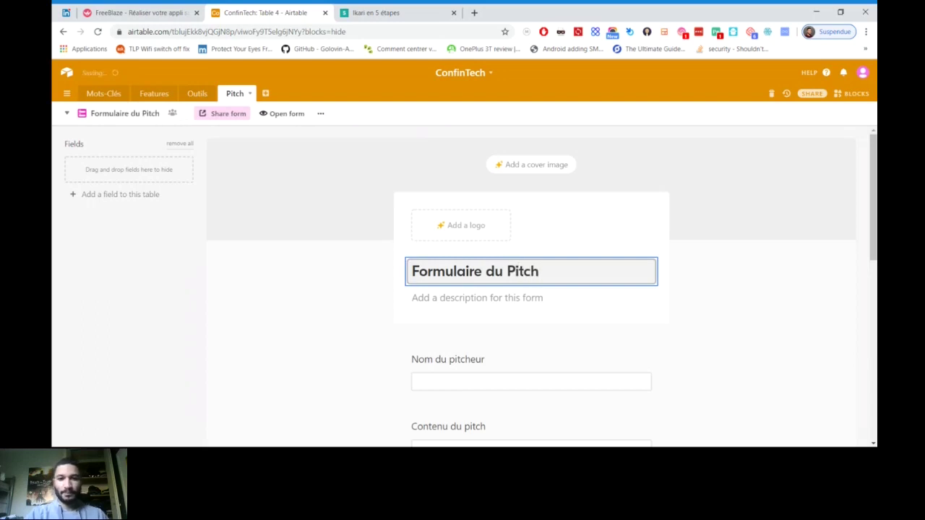
scroll(531, 282, down, 2)
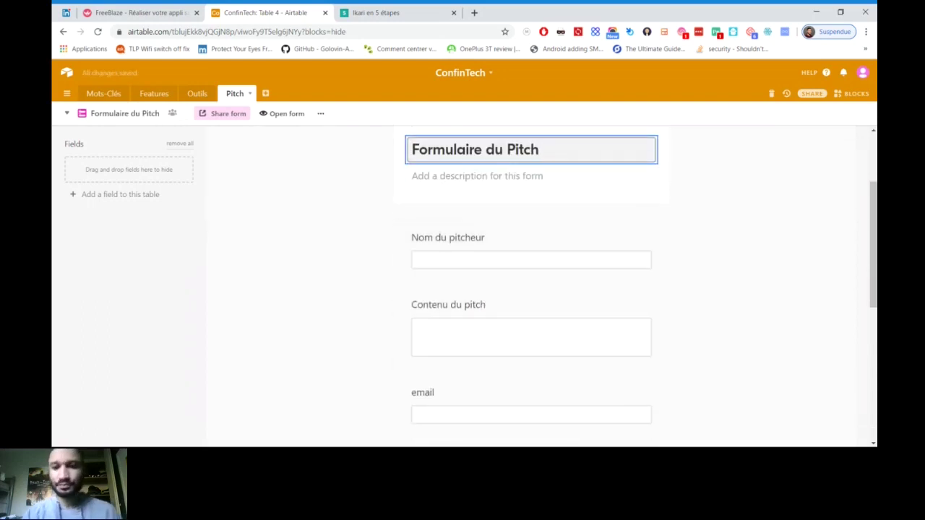
scroll(531, 282, down, 1)
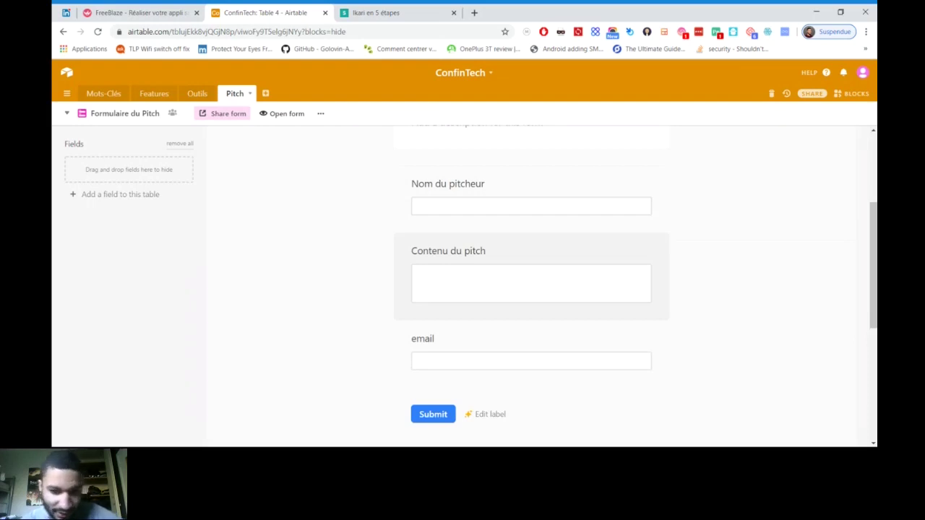
click(505, 282)
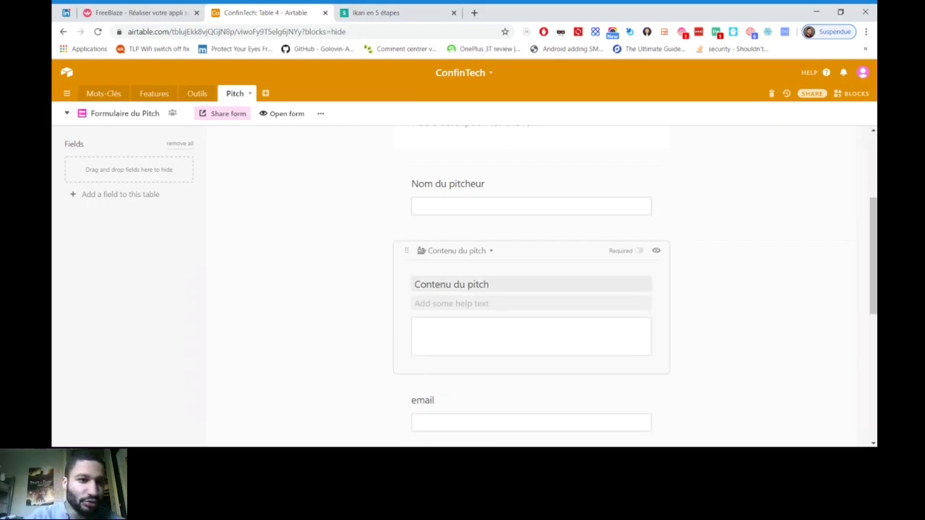
click(125, 113)
click(130, 139)
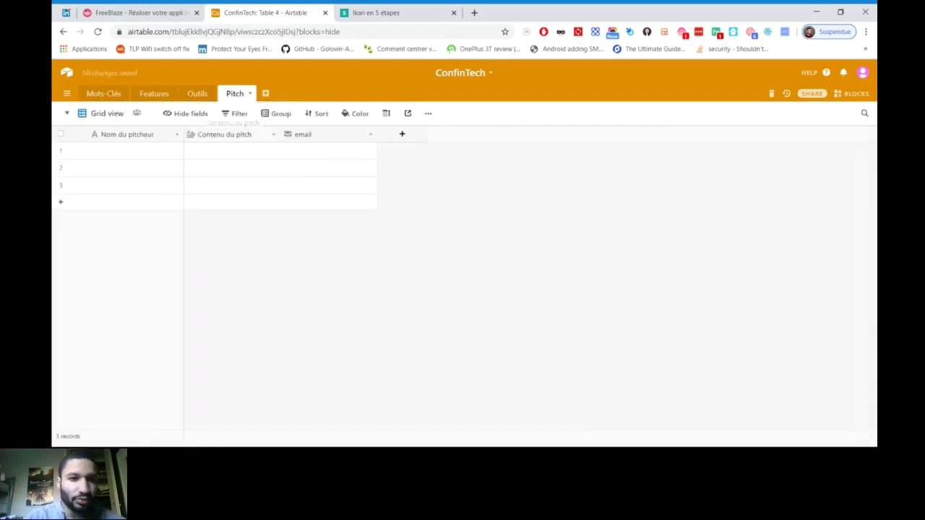
Rename the Pitch fields to 'content' and 'name', then reopen the Formulaire du Pitch form
double_click(230, 134)
text(content)
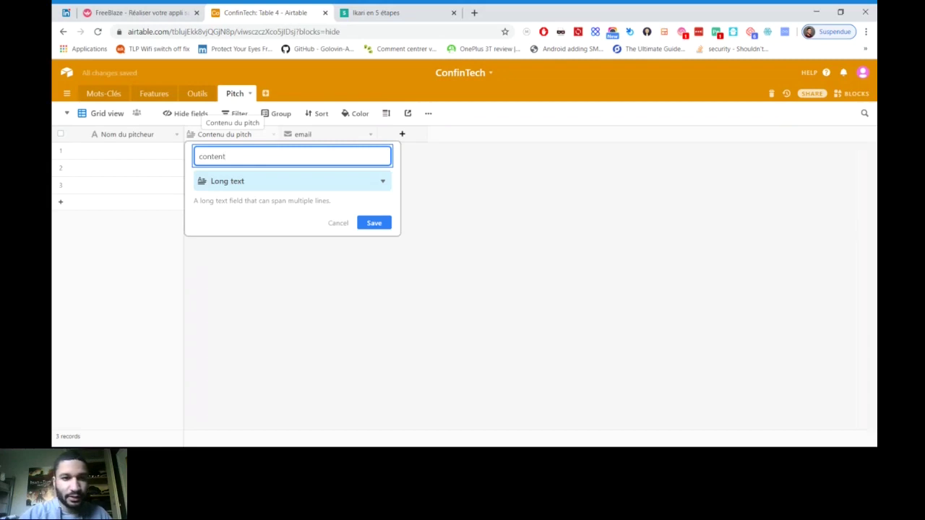
key(Return)
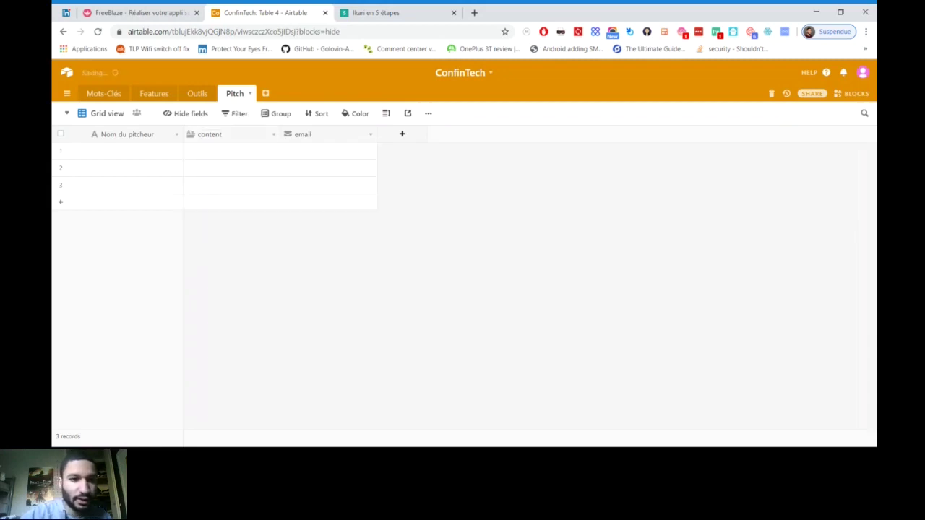
double_click(127, 135)
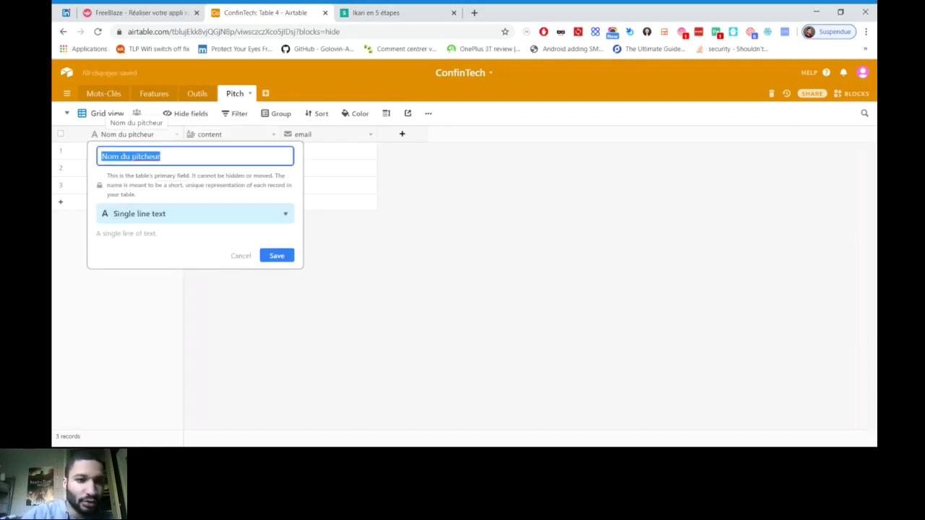
text(name)
key(Return)
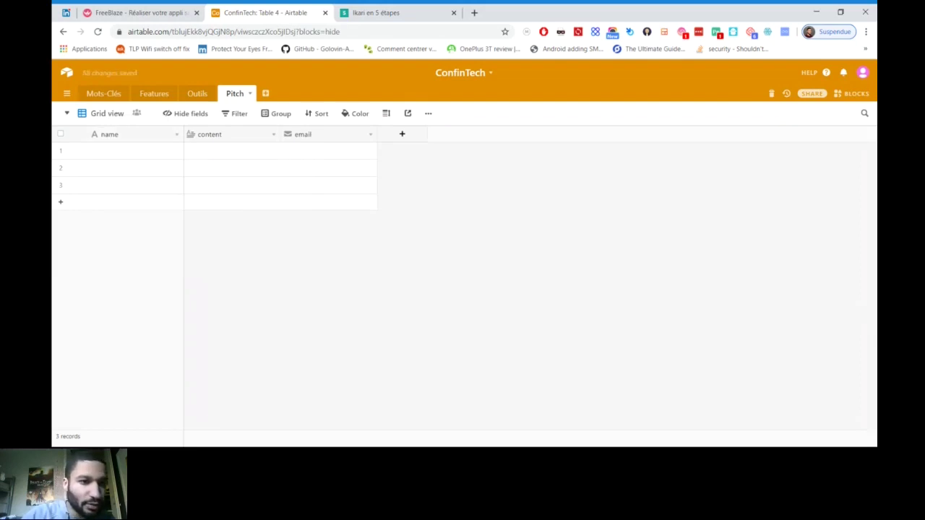
click(101, 114)
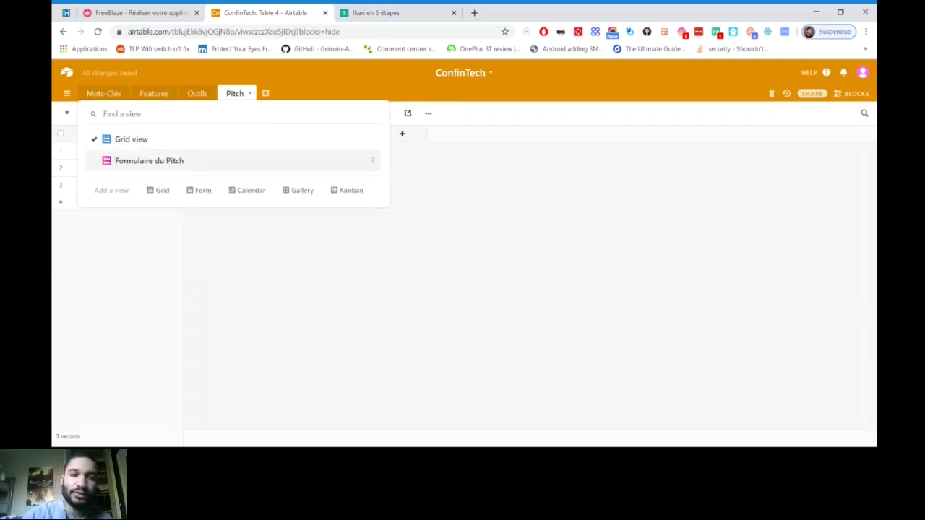
key(Return)
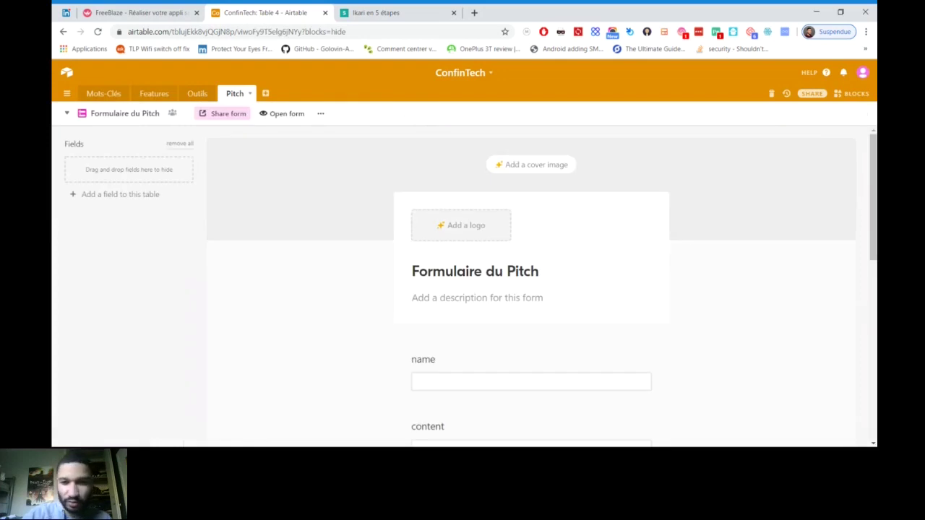
Relabel the name question 'Votre Nom' with help text 'NOM Prénom' and make it required
scroll(532, 275, down, 3)
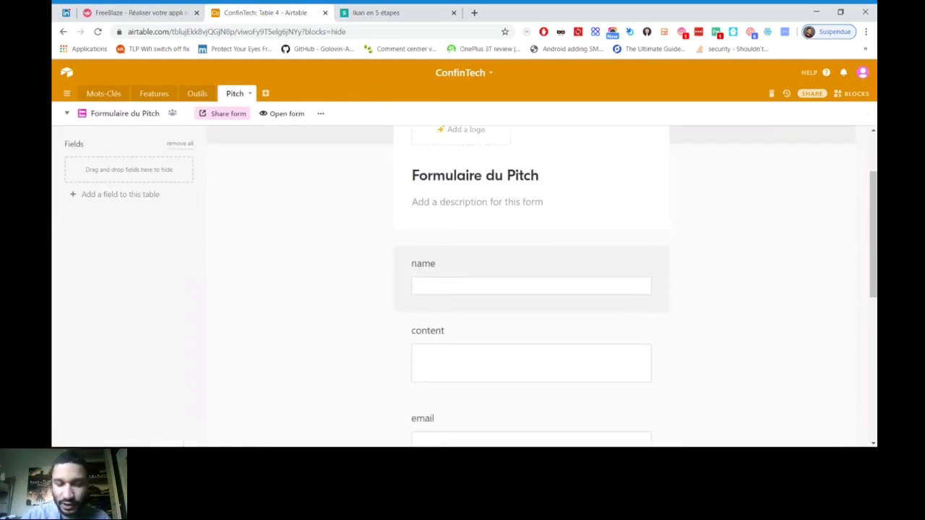
click(531, 281)
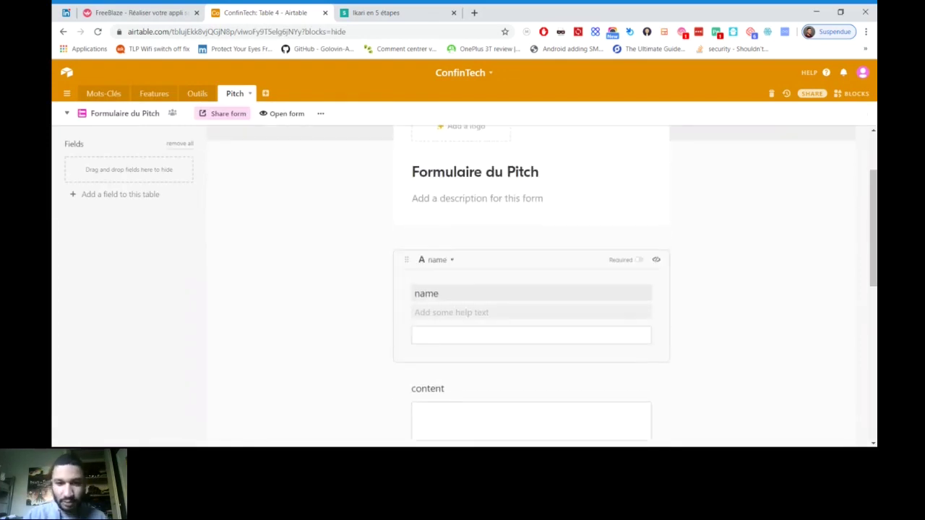
double_click(427, 293)
text(Vo)
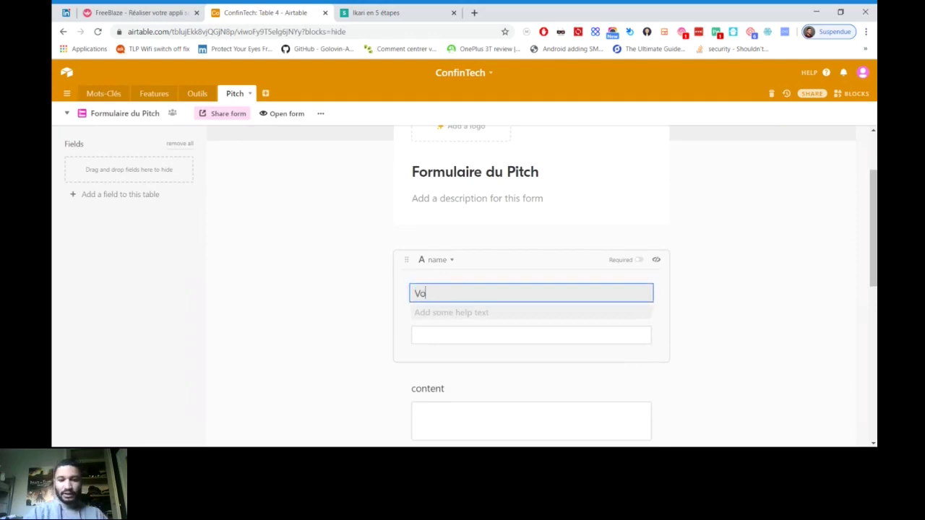
text(tre Nom)
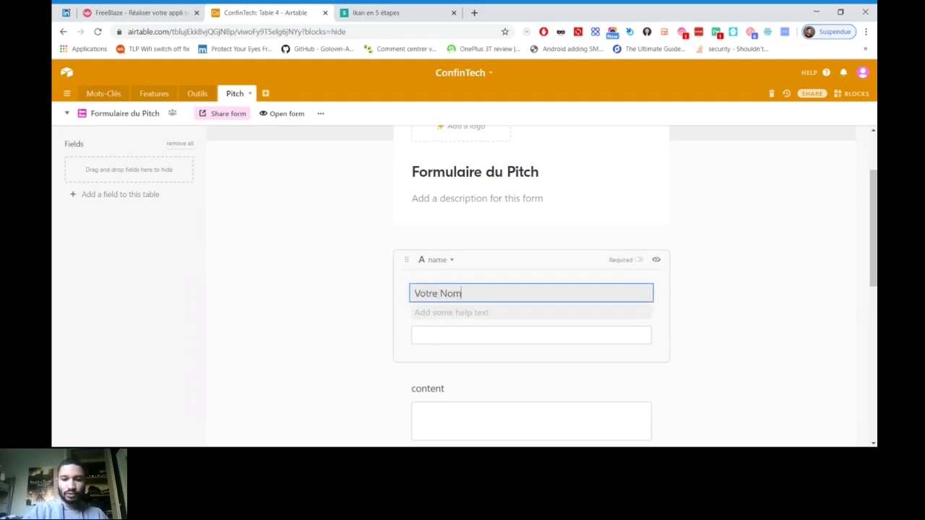
key(Tab)
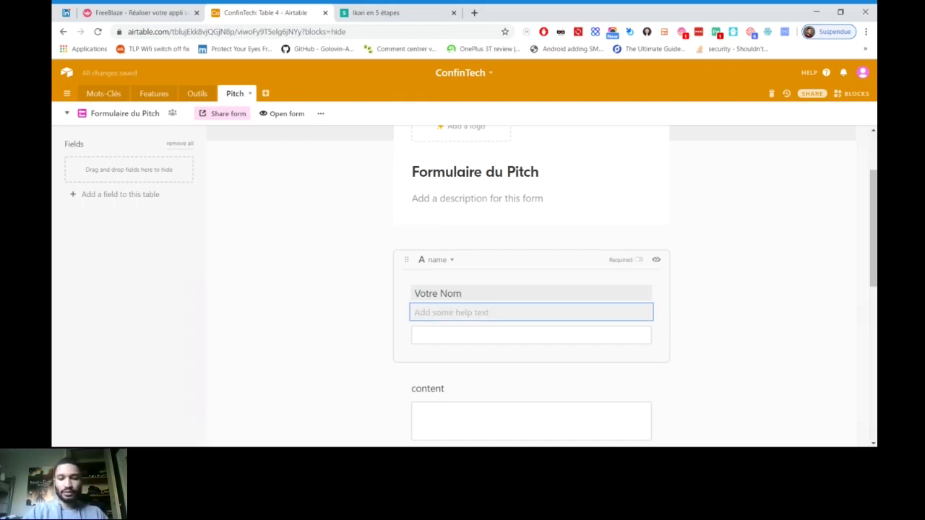
text(N)
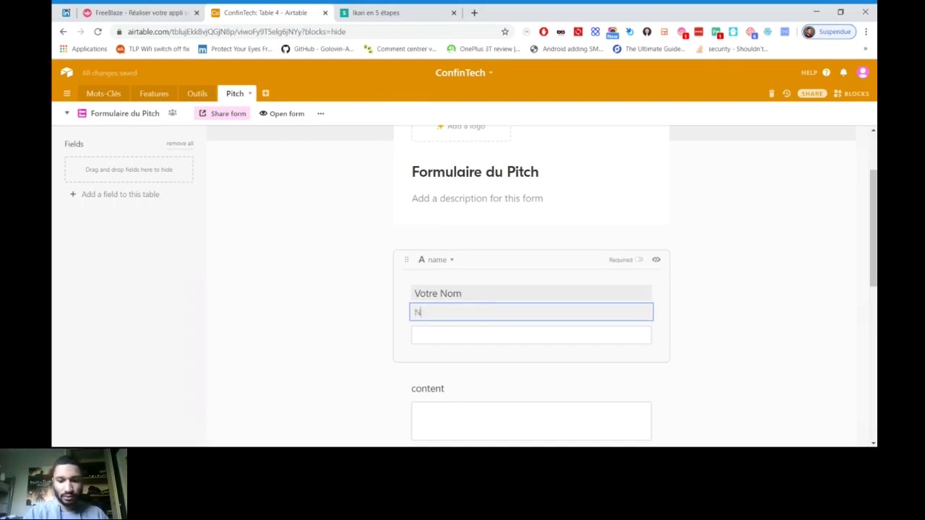
text(OM Prénom)
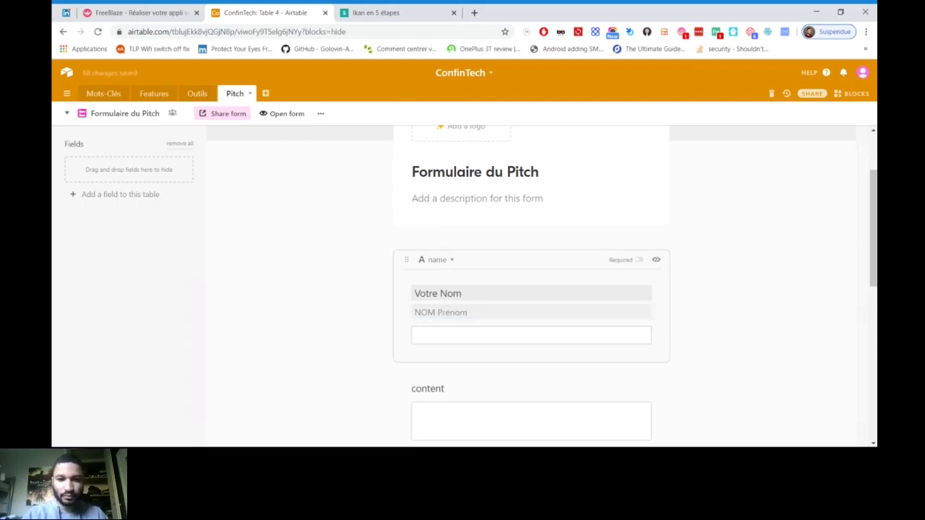
key(Escape)
scroll(531, 289, down, 1)
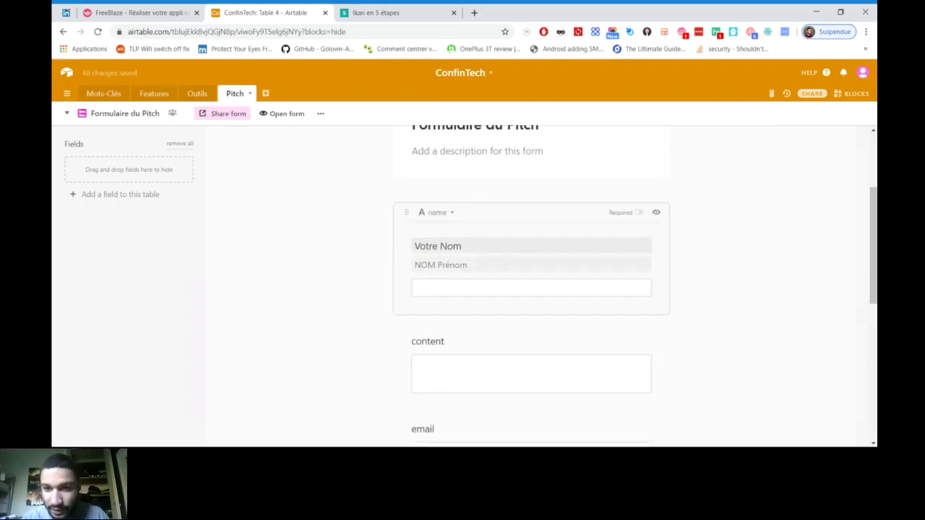
click(639, 212)
scroll(531, 289, down, 2)
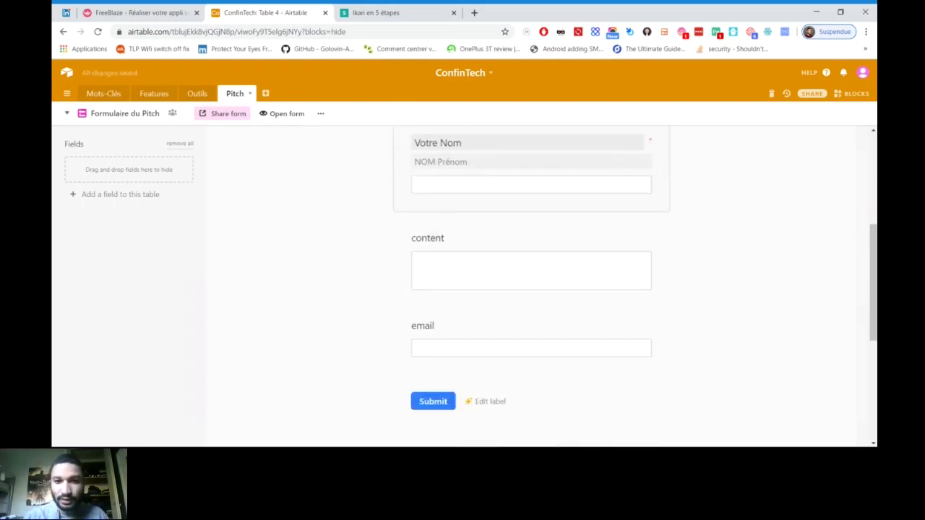
Relabel the content question 'Pitch' with help text 'Lâchez votre meilleur prose'
click(491, 239)
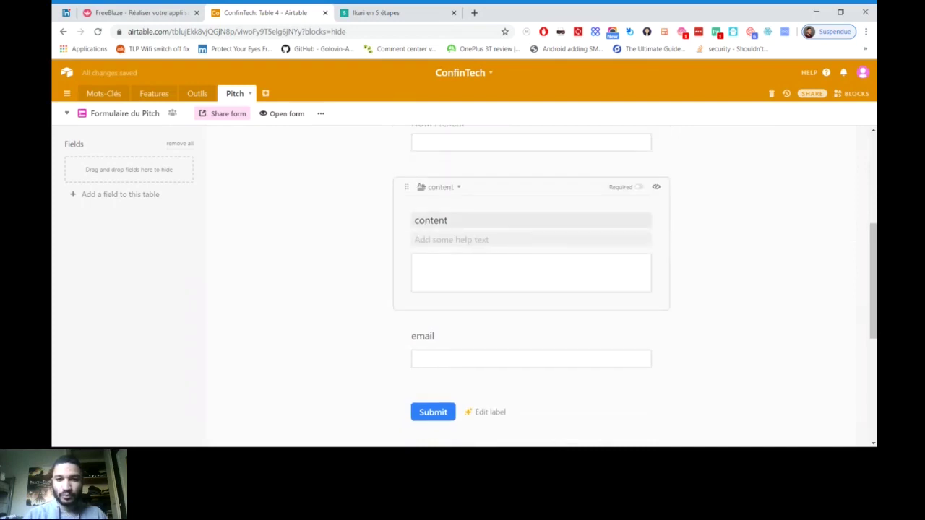
double_click(434, 221)
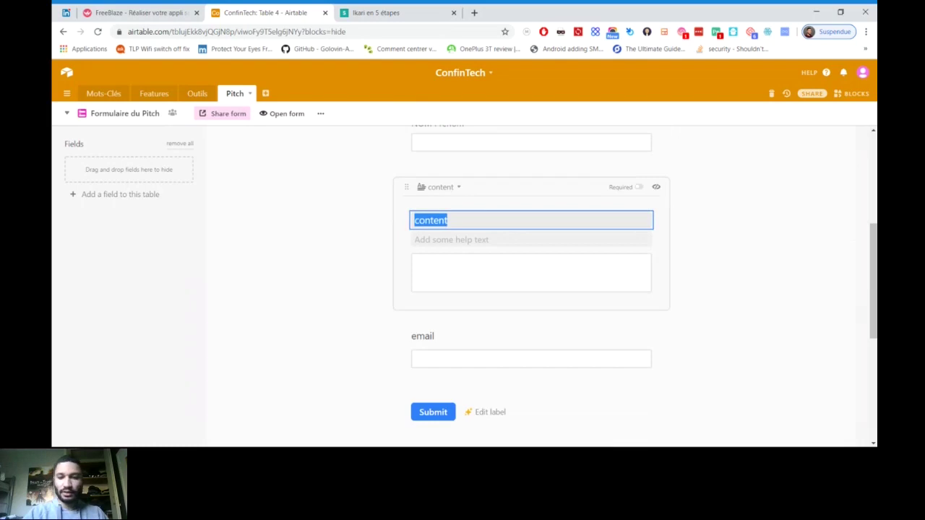
text(Pitch)
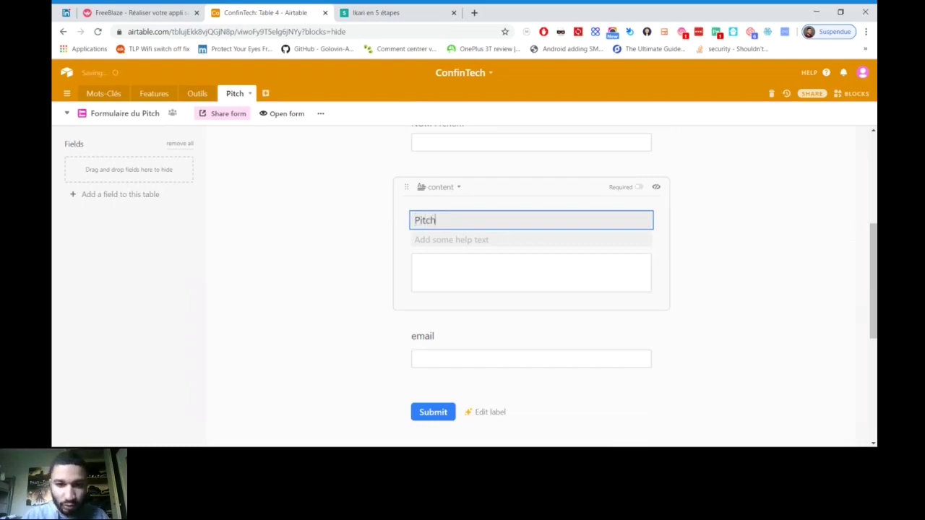
key(Tab)
text(Lâche)
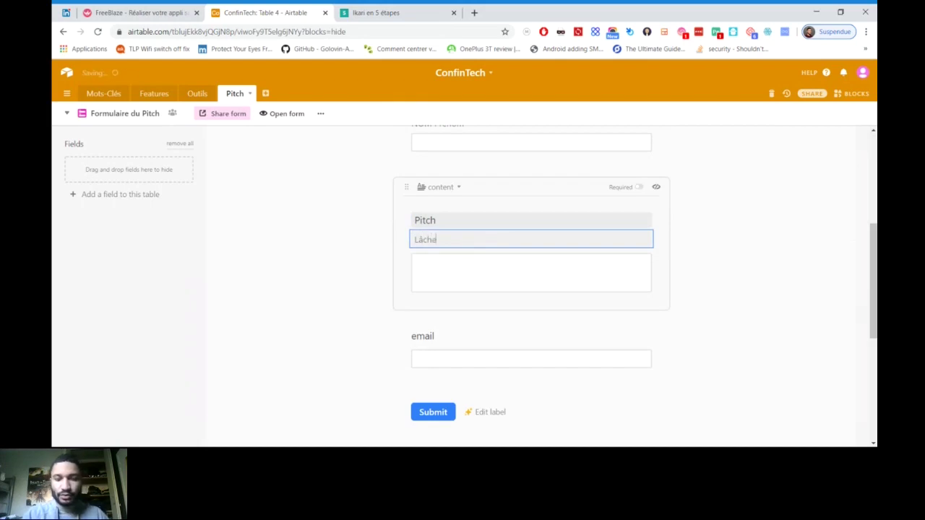
text(z vot)
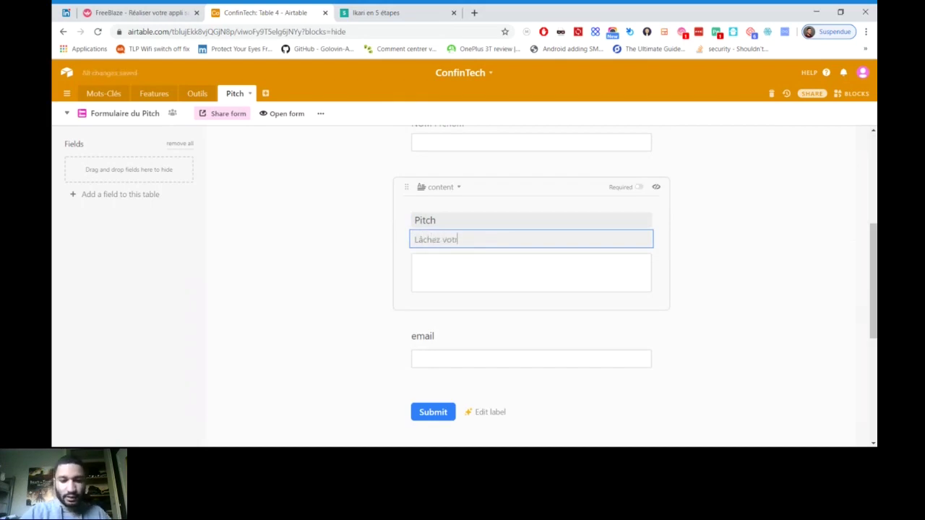
text(re meilleur)
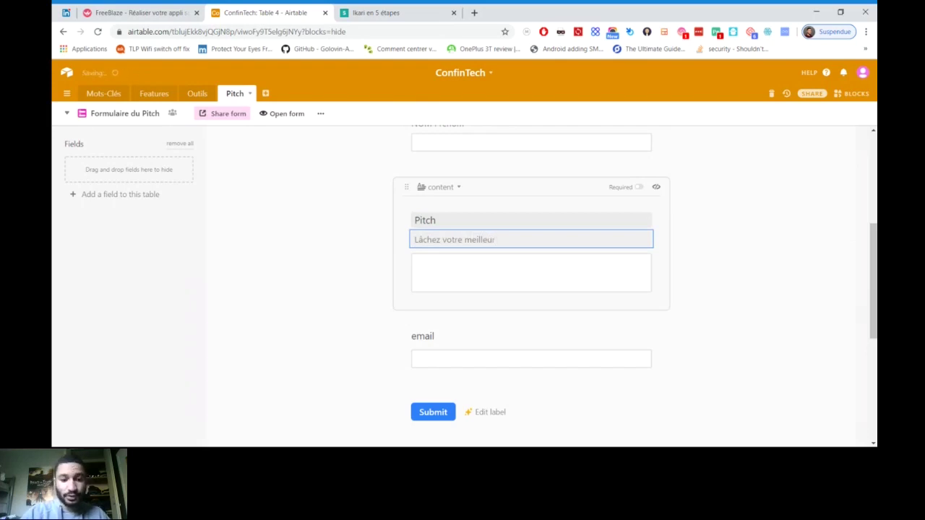
text( prose)
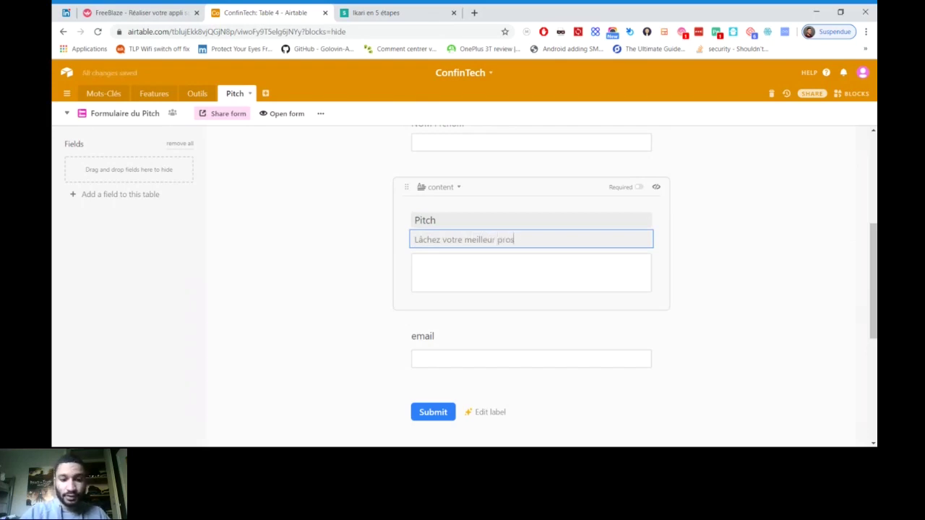
key(Escape)
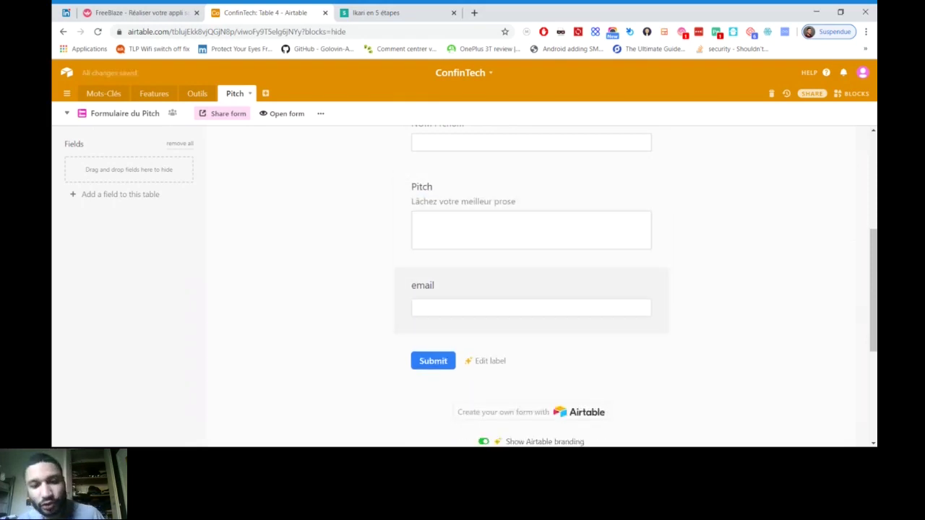
Hide the email question from the Formulaire du Pitch form
click(531, 293)
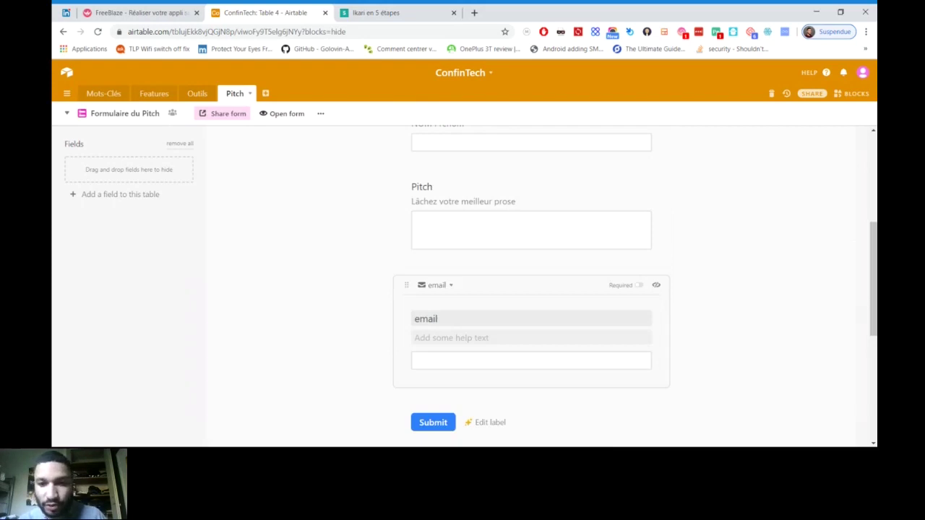
click(657, 285)
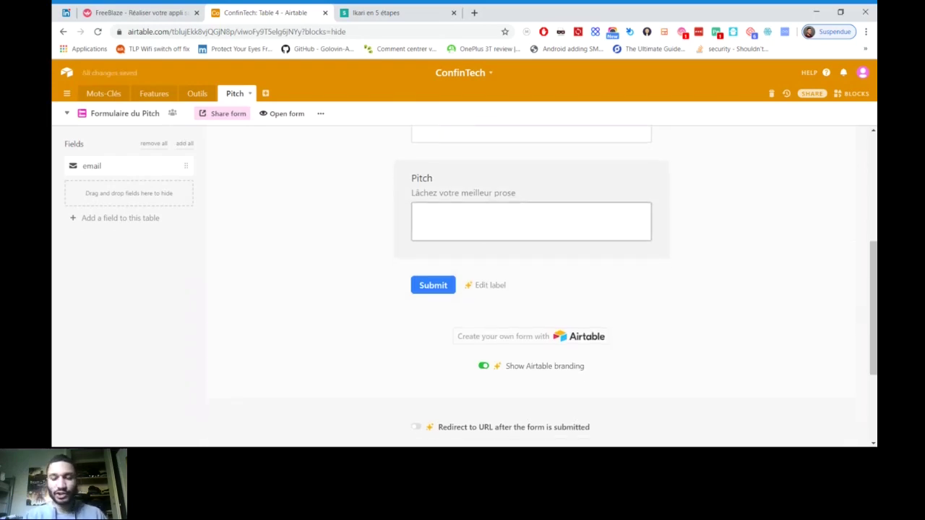
scroll(531, 285, up, 3)
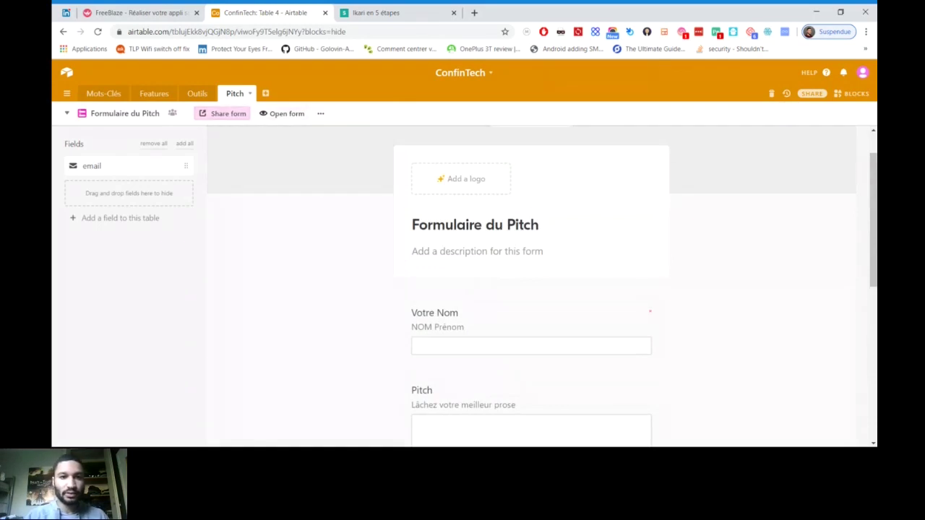
Open the form's sharing options and copy its private share link
click(223, 113)
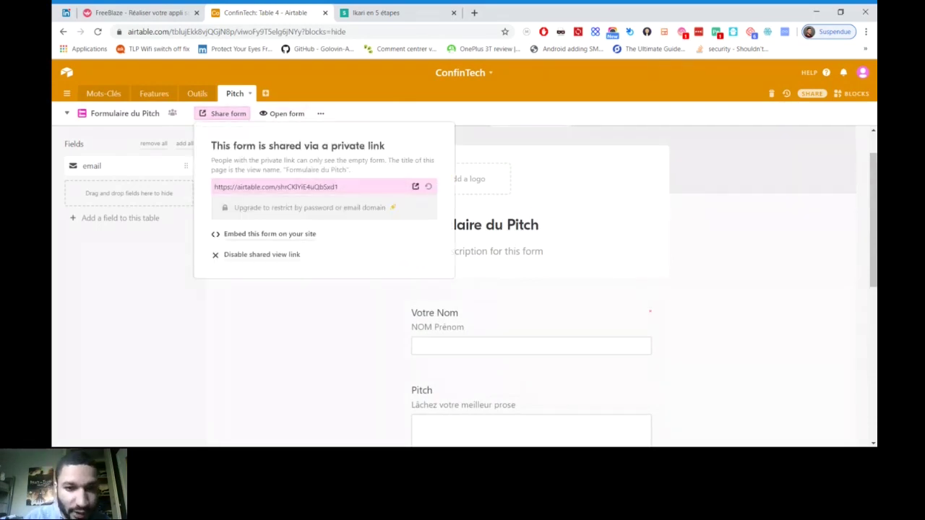
click(276, 186)
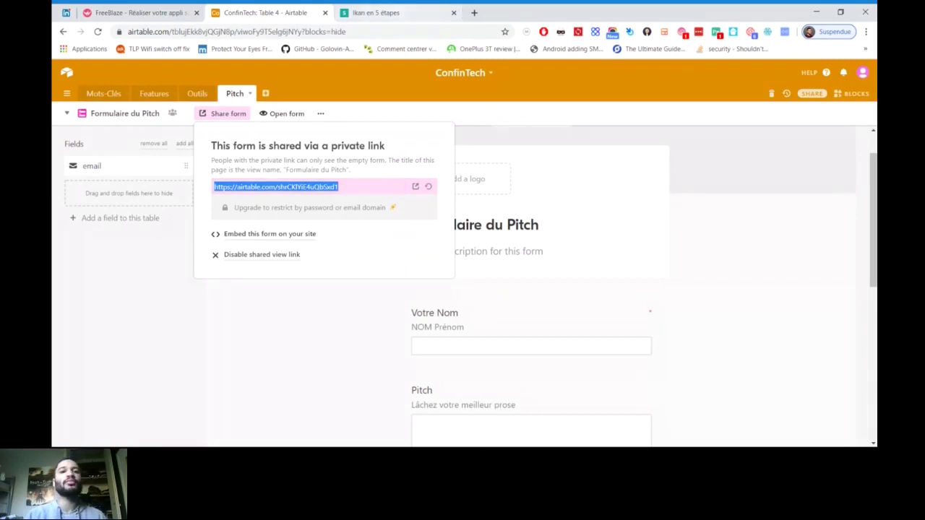
key(alt+Tab)
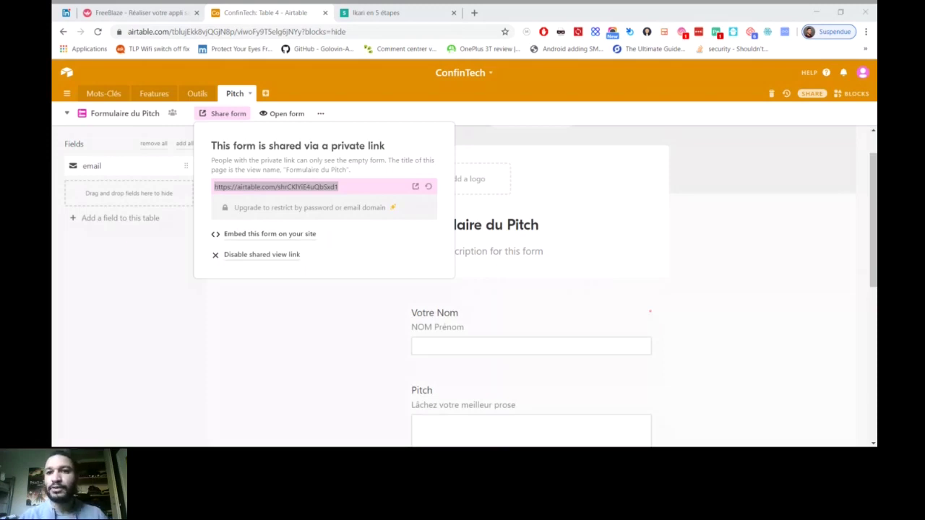
key(alt+Tab)
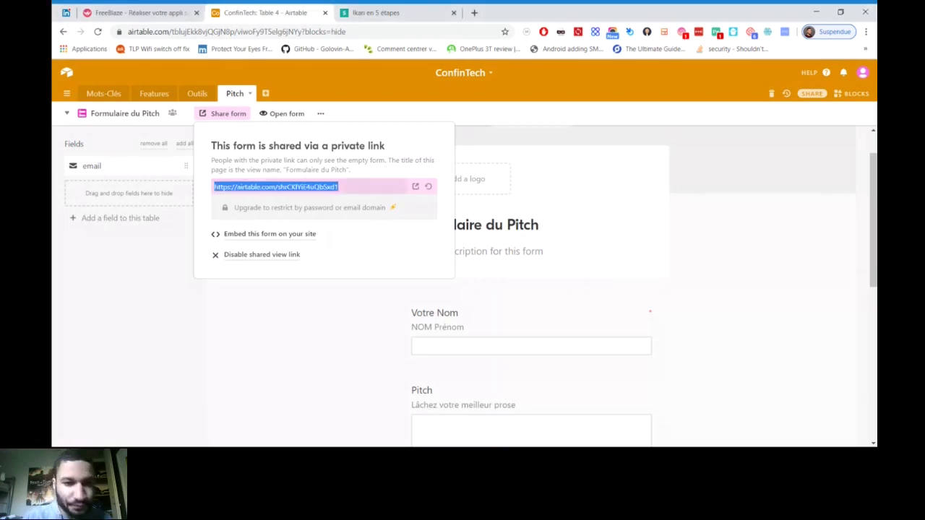
key(ctrl+c)
drag(338, 186, 214, 187)
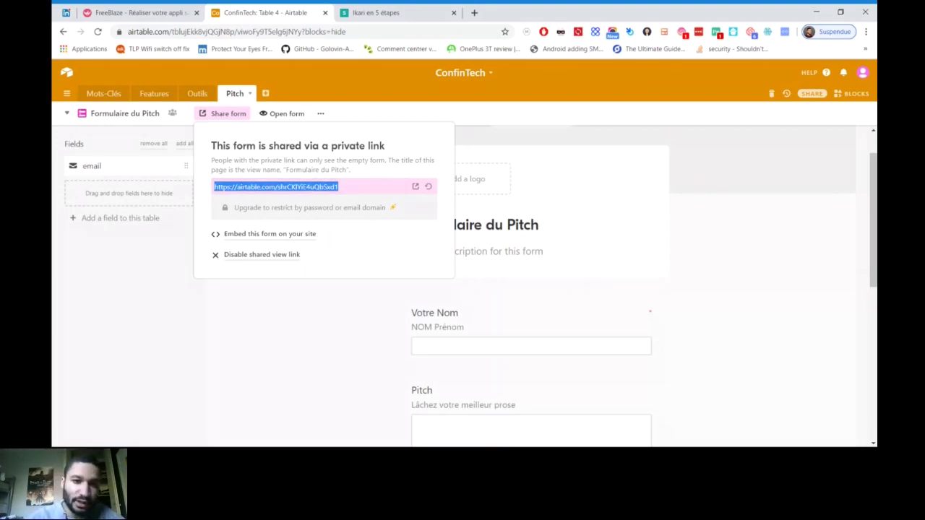
Select the form's iframe embed code and switch to the FreeBlaze Academy contact page
click(416, 186)
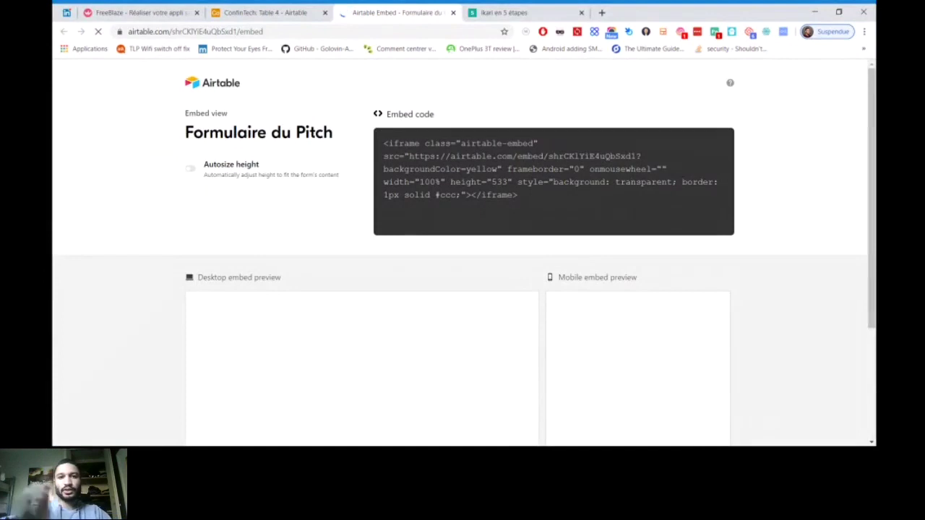
key(ctrl+a)
key(ctrl+1)
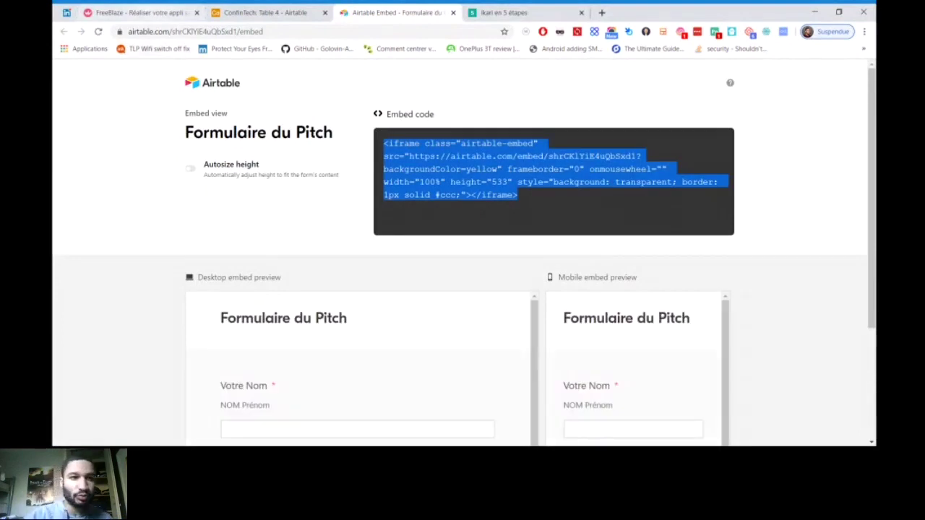
scroll(459, 253, up, 2)
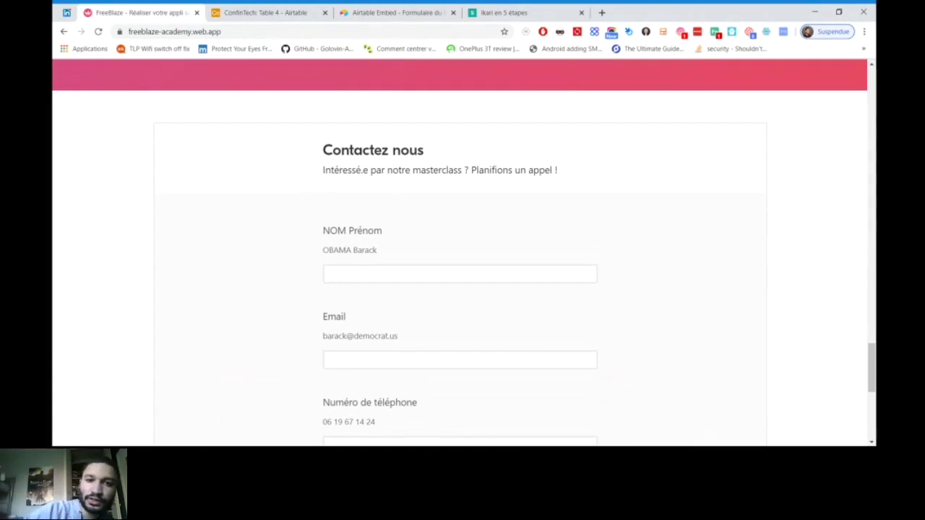
Switch back to the Airtable embed code tab with Ctrl+3
key(ctrl+3)
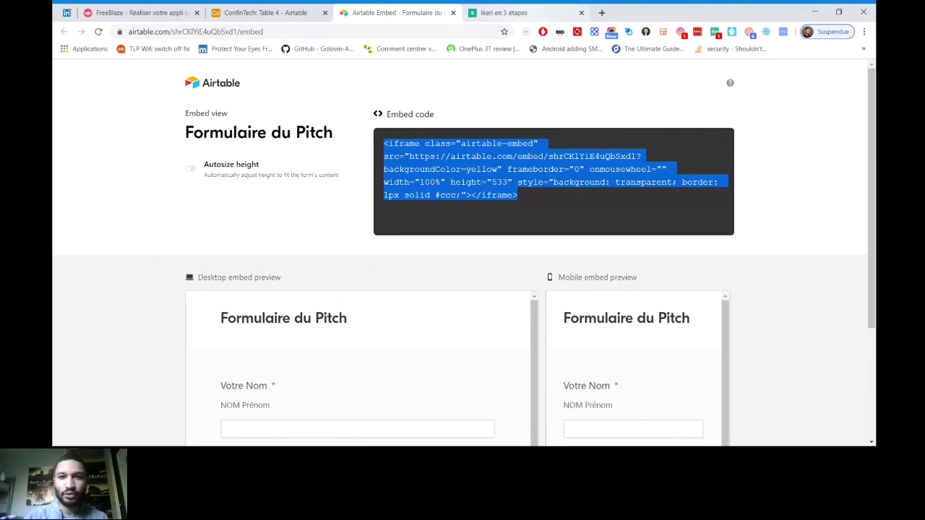
Return to the ConfinTech base and preview the shared form in a new tab
click(303, 12)
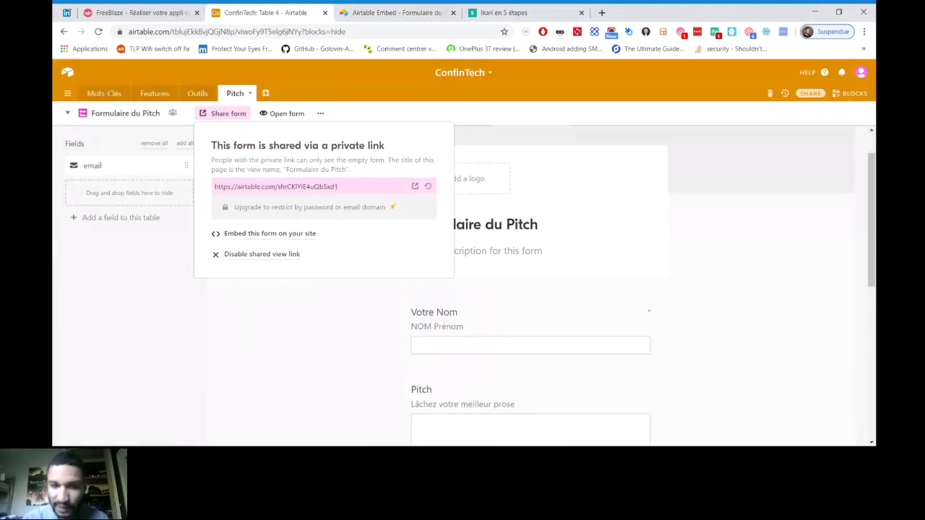
scroll(530, 311, down, 1)
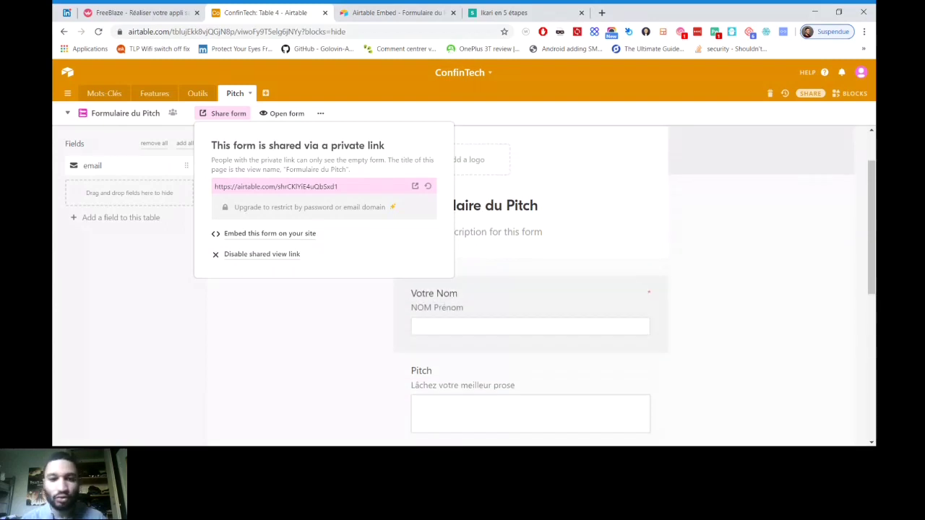
scroll(531, 311, down, 1)
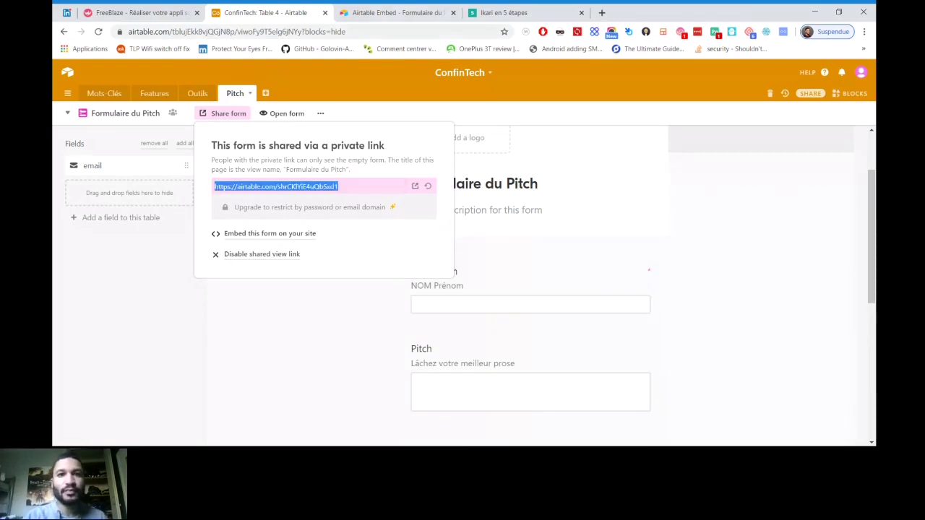
key(alt+Tab)
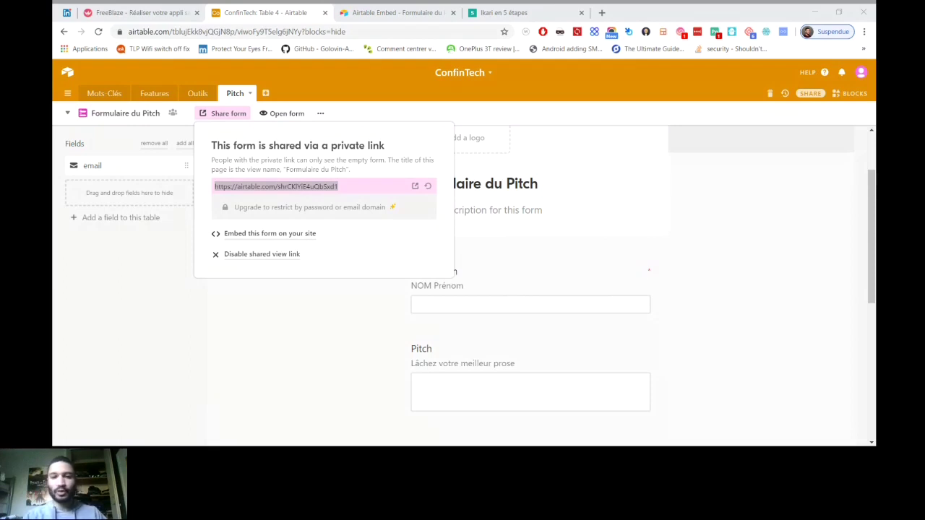
key(alt+Tab)
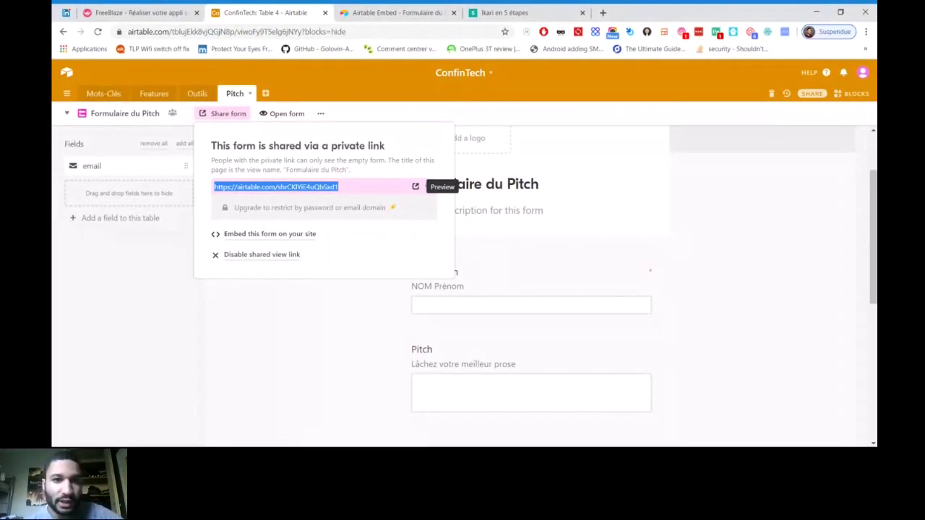
click(416, 186)
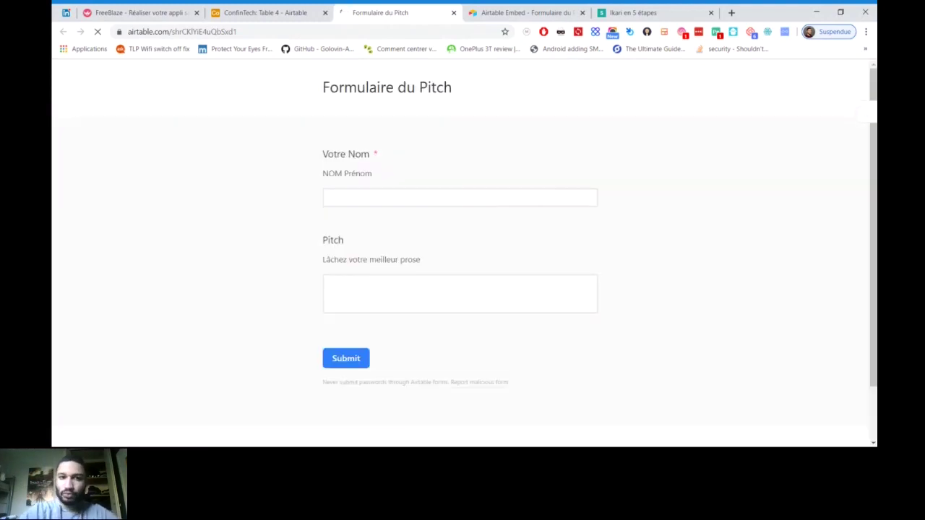
Submit a test response with a name and a ConfinTech NoCode pitch, then return to the base
click(460, 197)
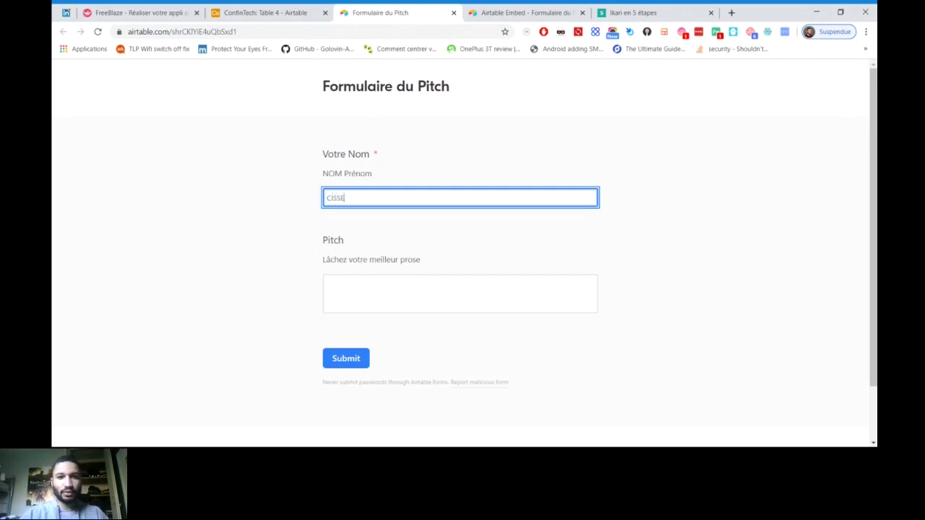
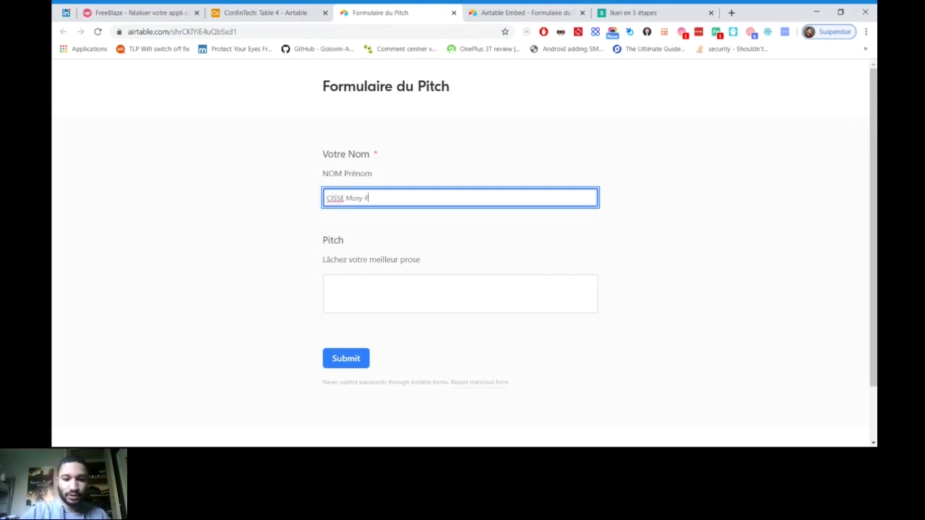
click(460, 293)
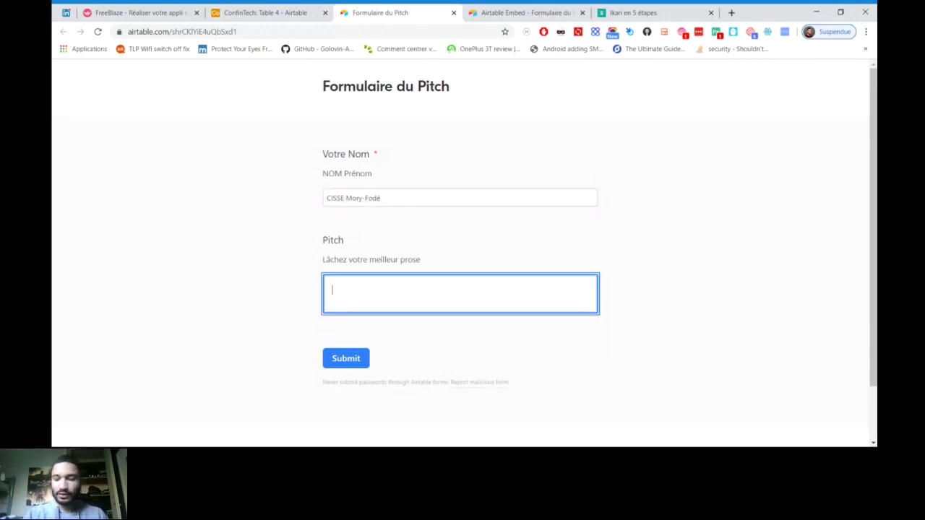
text(Conf)
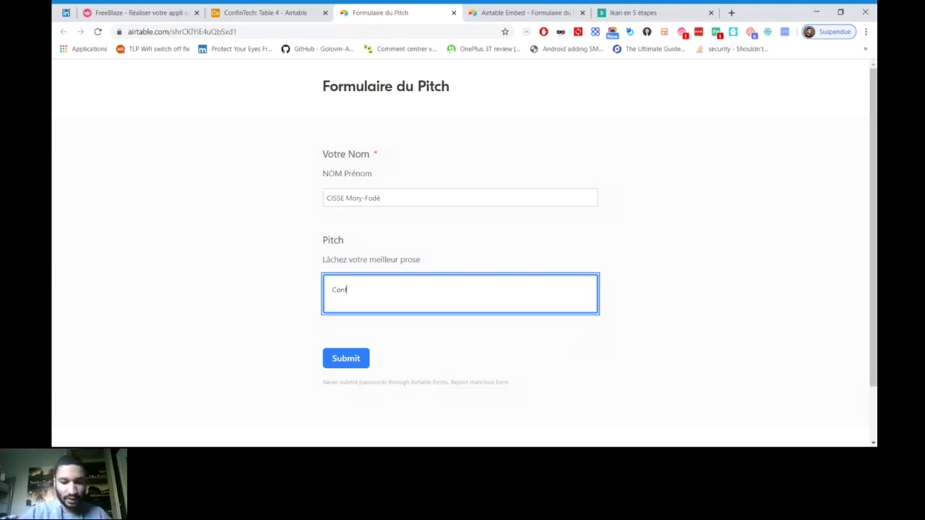
text(inT)
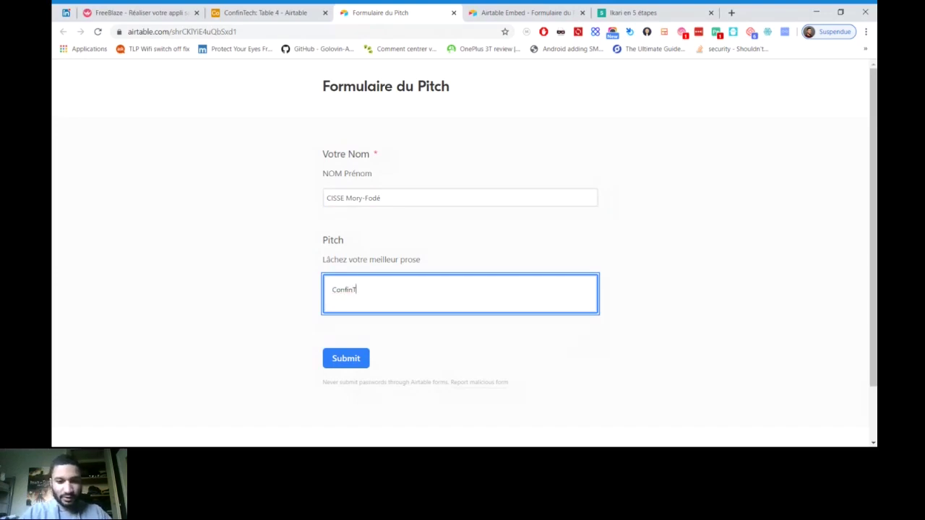
text(ech permet)
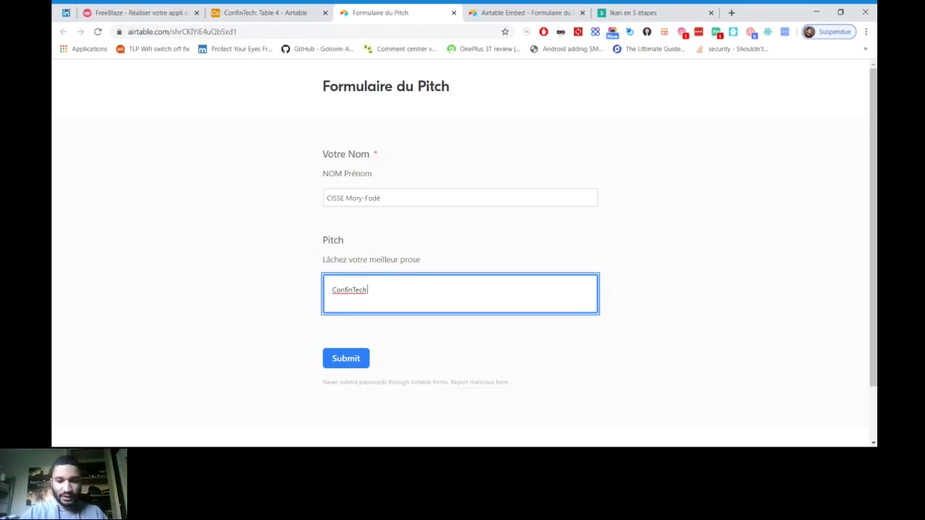
text( d)
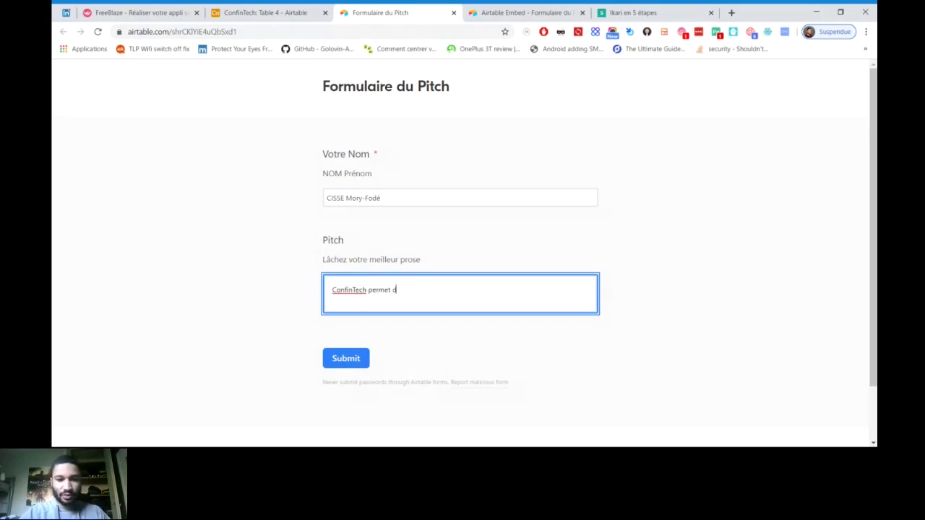
text(e renta)
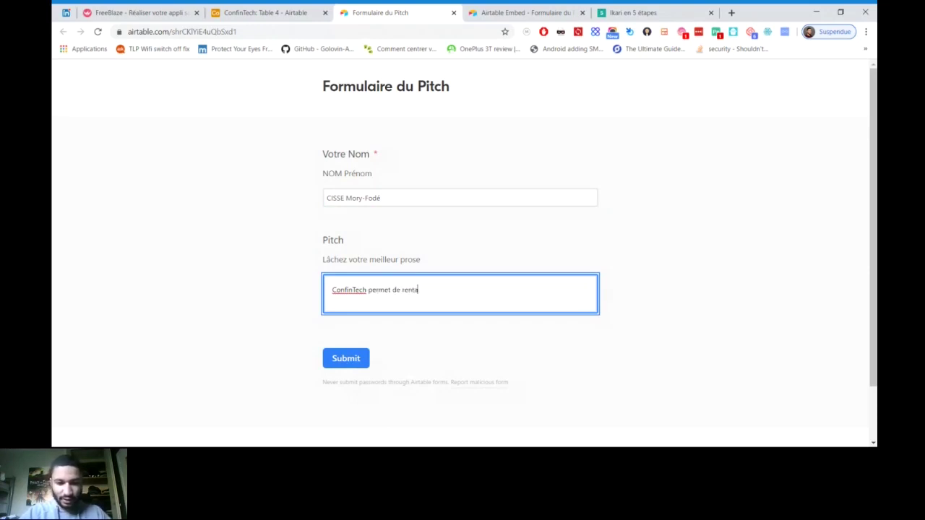
text(bili)
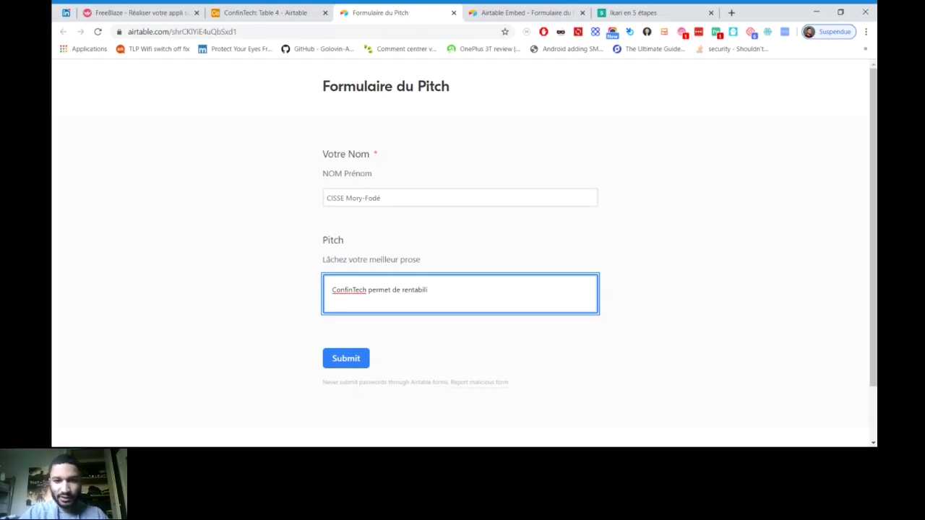
text(ser son co)
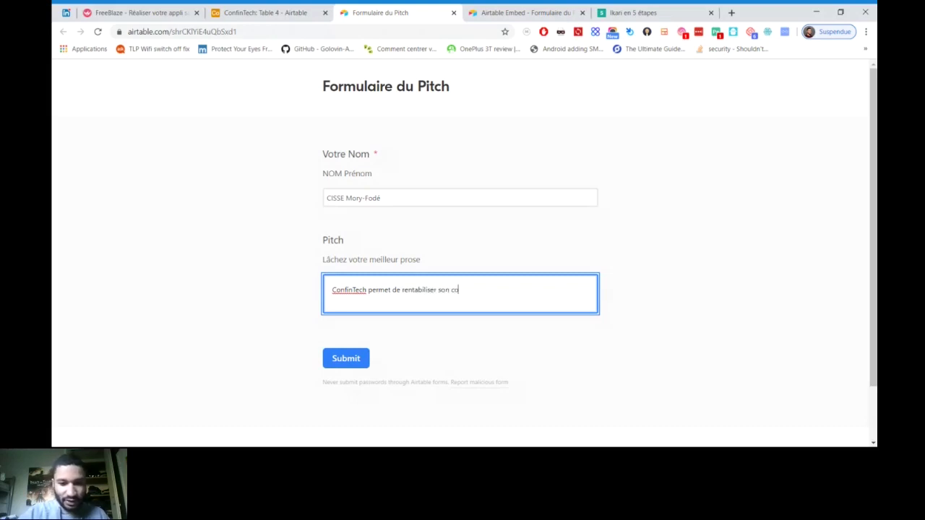
text(nfinement)
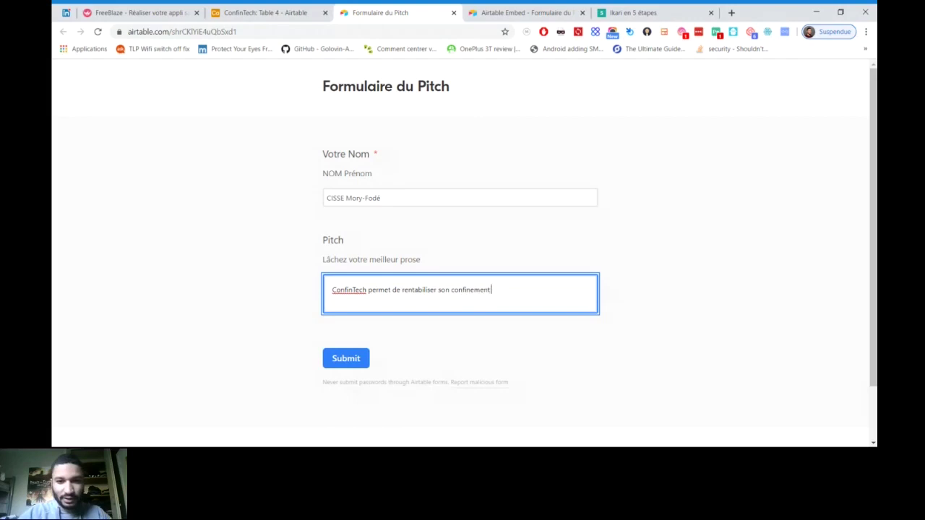
text( en cr)
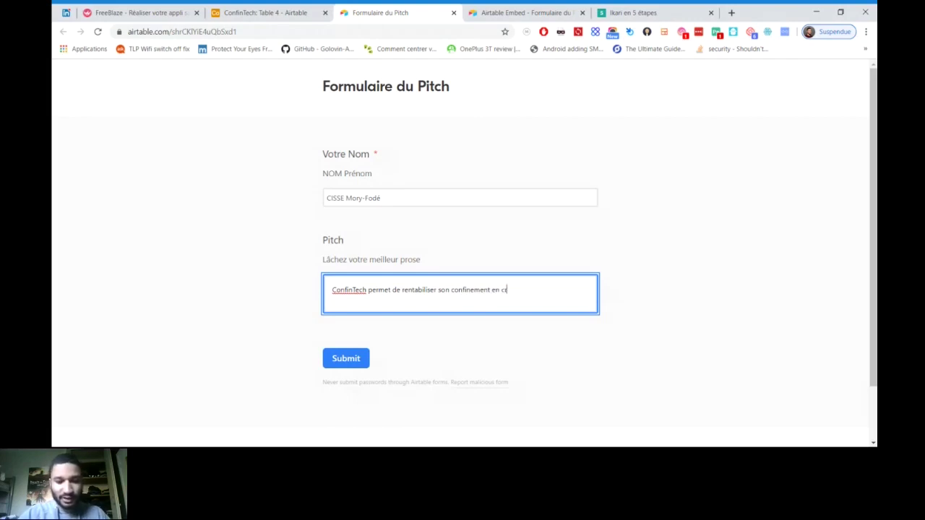
text(éat)
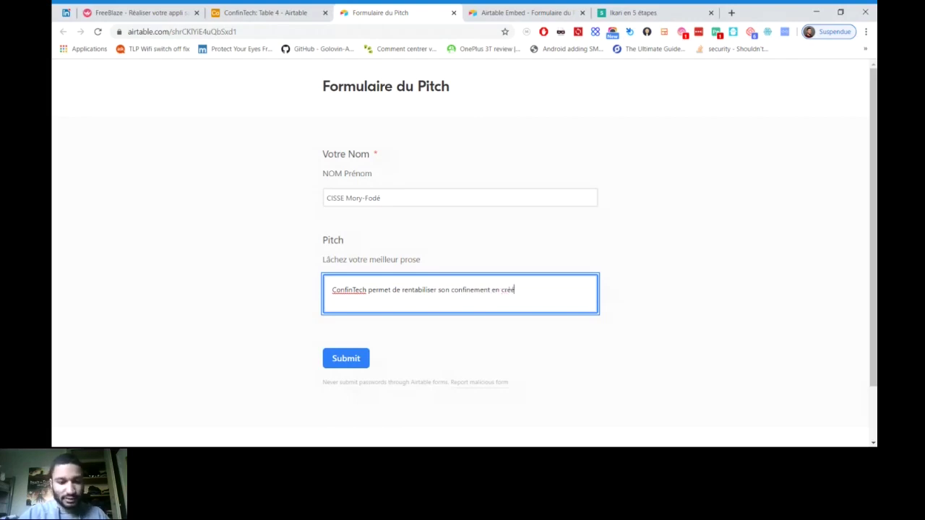
key(BackSpace)
key(BackSpace)
key(BackSpace)
key(BackSpace)
key(BackSpace)
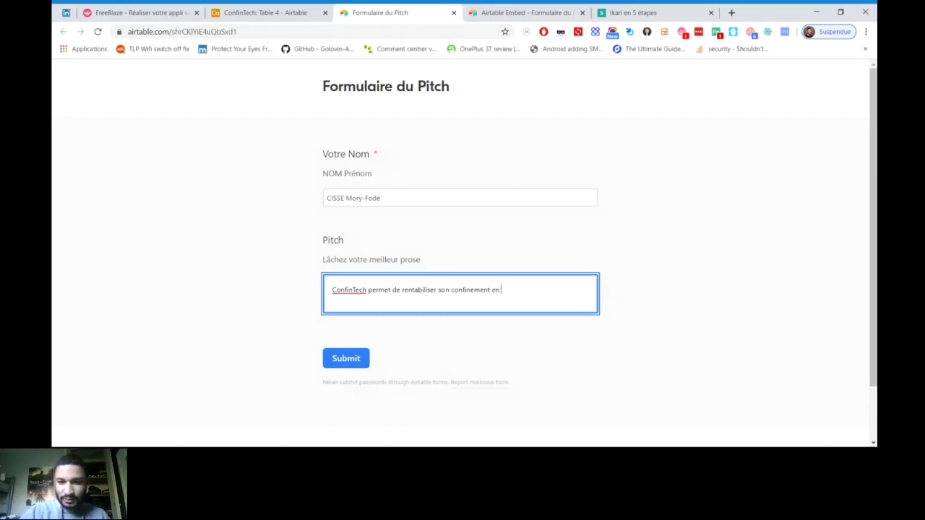
text(donnan)
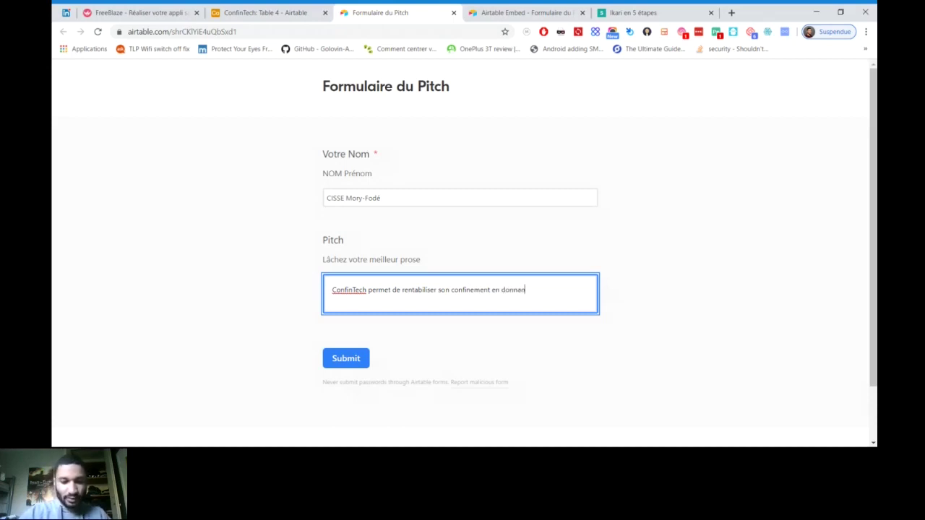
text(t la)
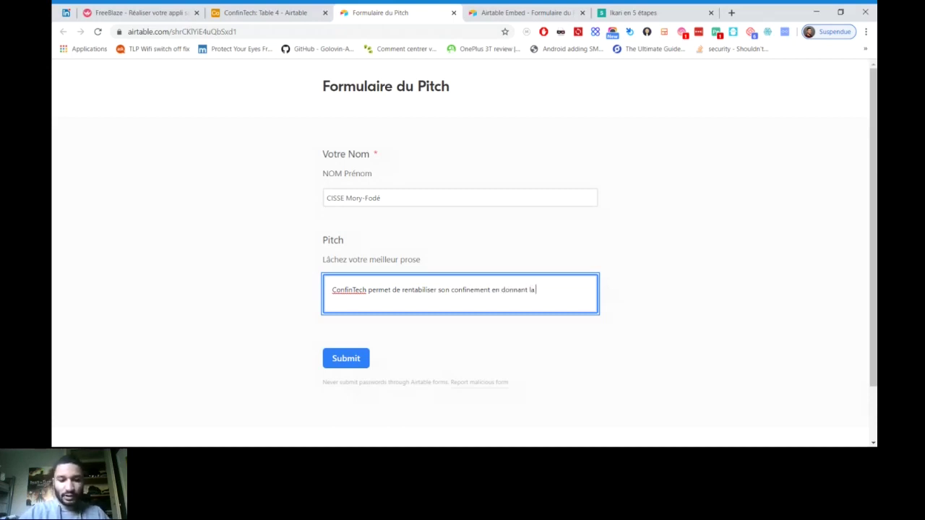
text( suite d'o)
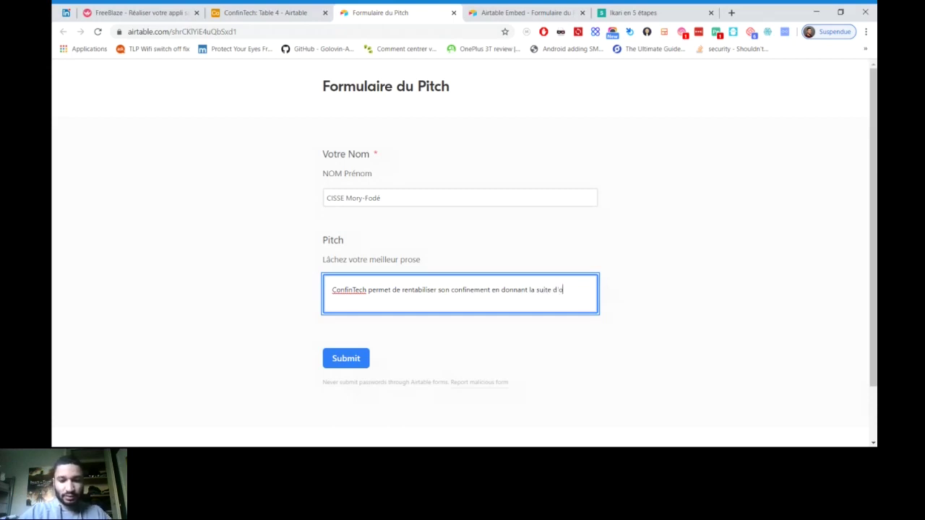
text(utils N)
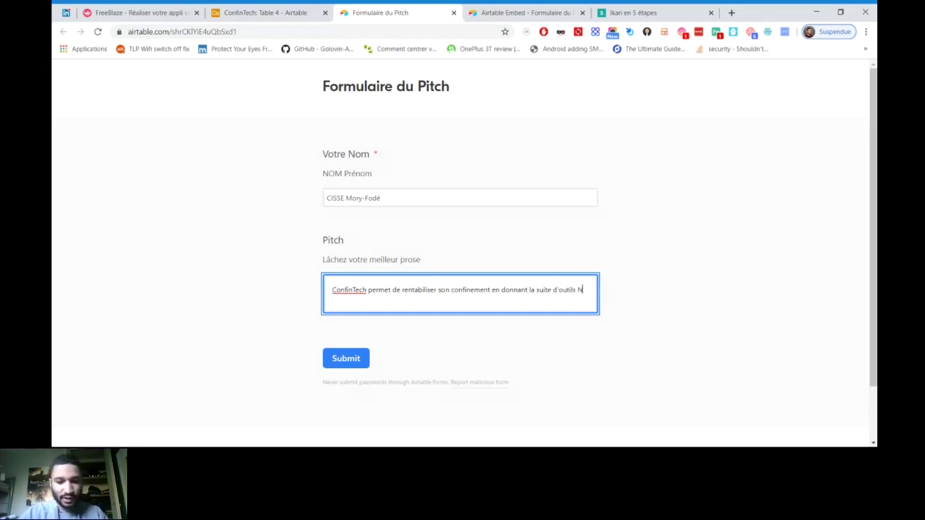
text(oCode)
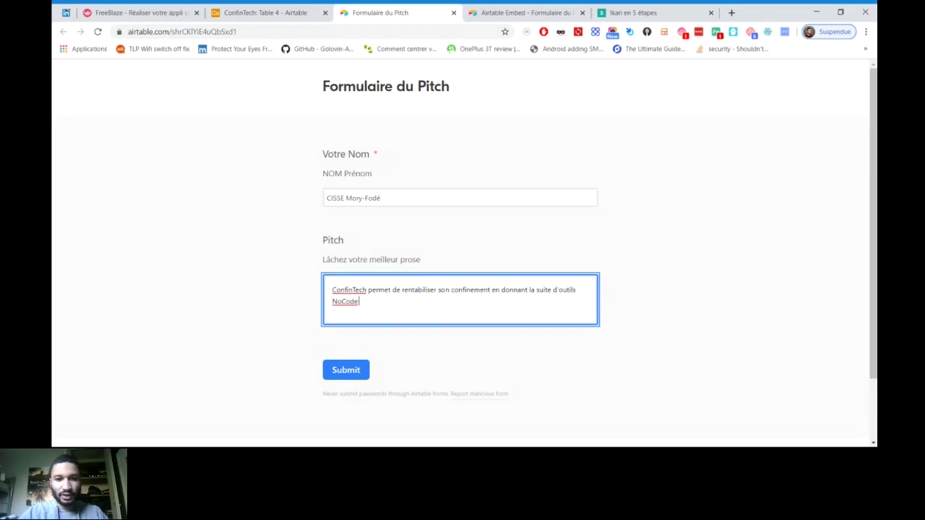
text( qu'il vous faut)
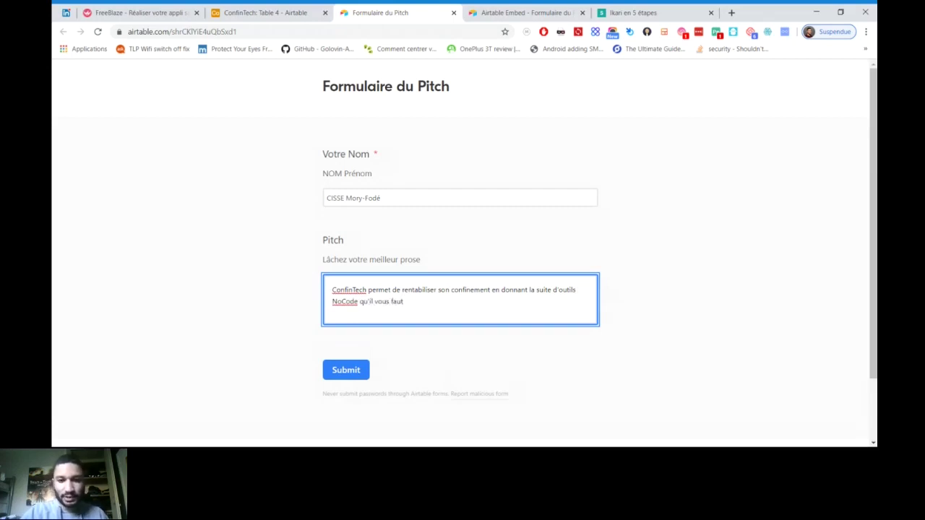
text( !)
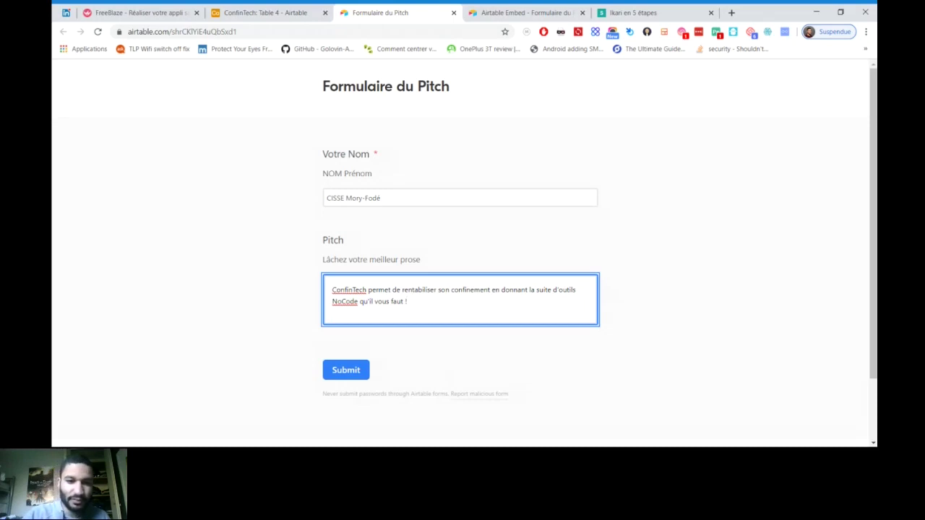
click(346, 369)
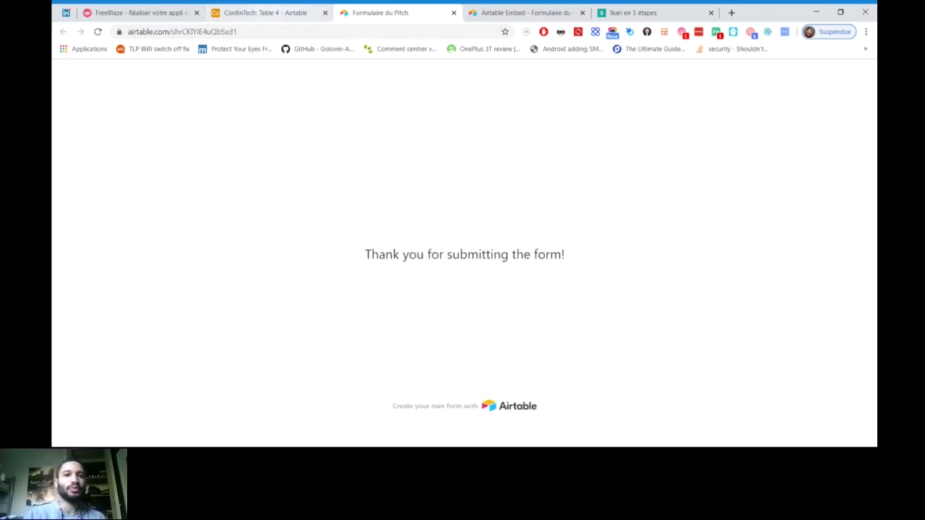
click(264, 12)
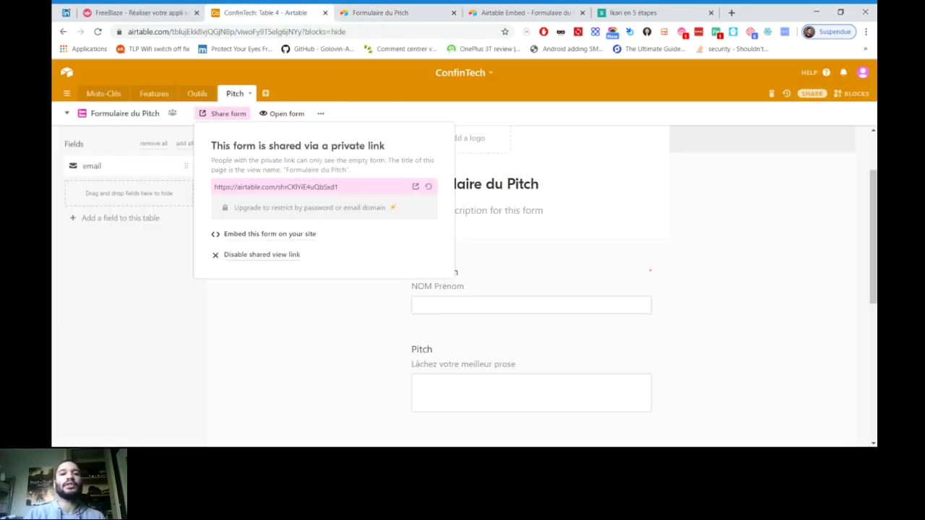
Close the share popup and switch Pitch to Grid view showing the 7 records
key(Escape)
key(alt+Tab)
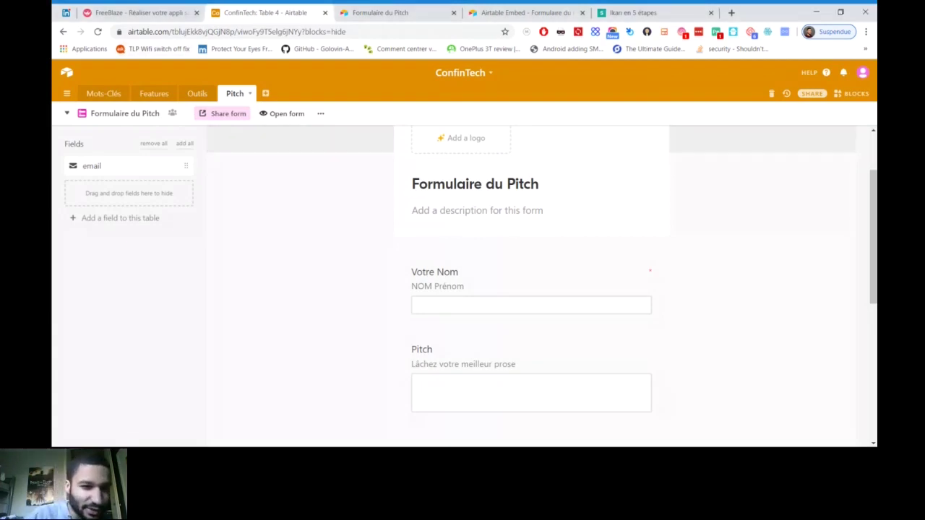
key(ctrl+shift+k)
key(Up)
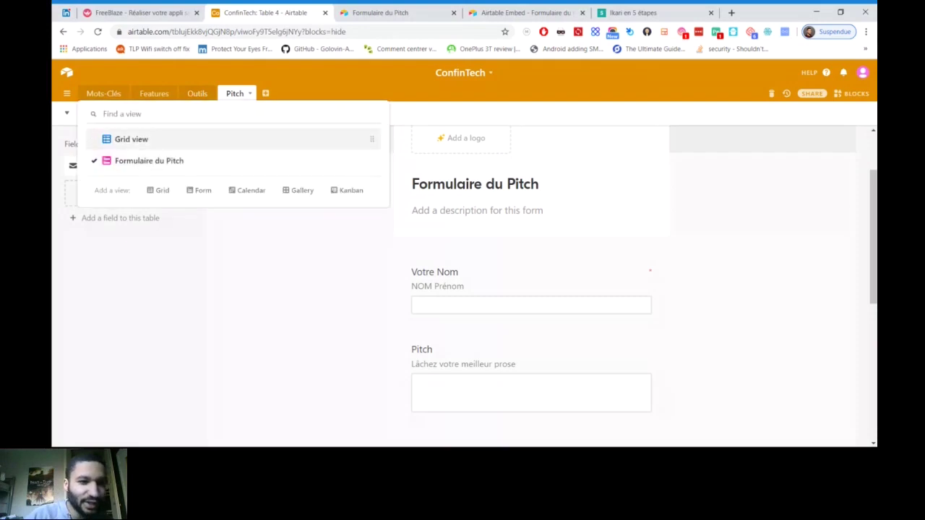
key(Return)
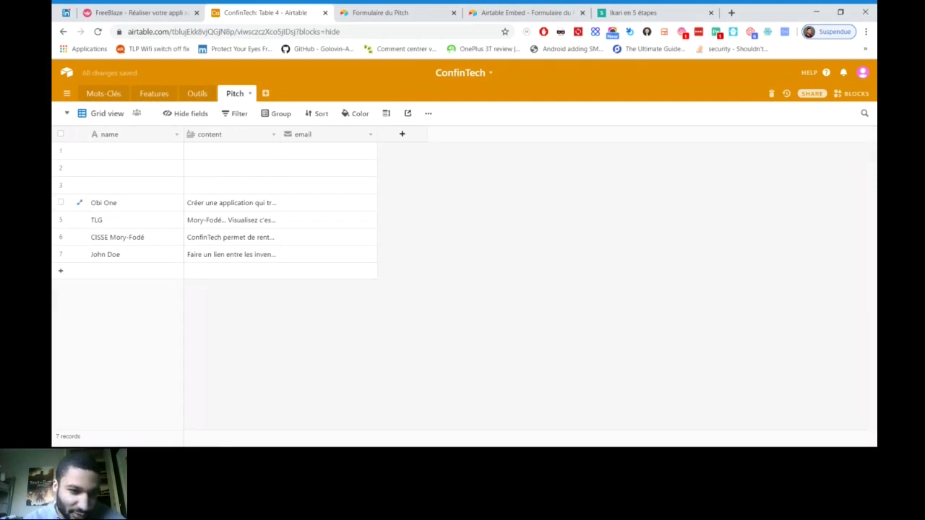
Widen the Pitch grid's content column so more pitch text shows
click(231, 220)
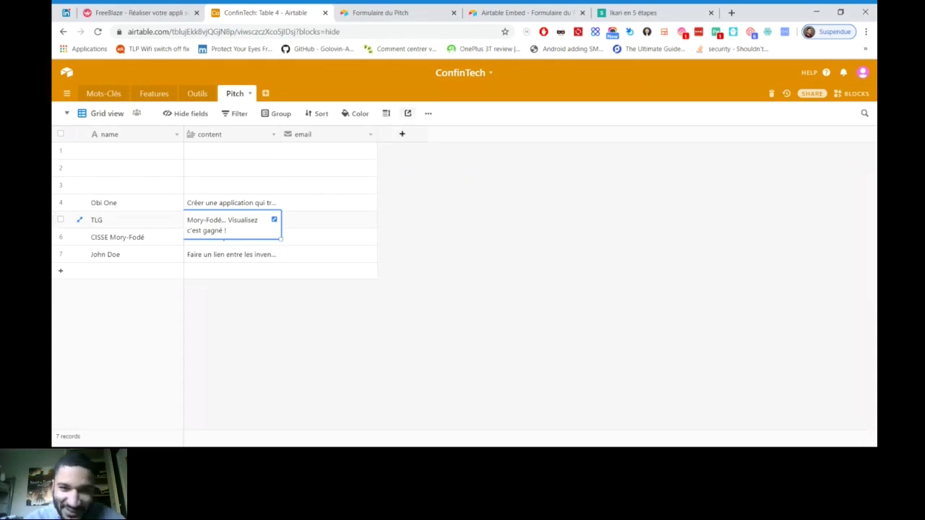
click(386, 113)
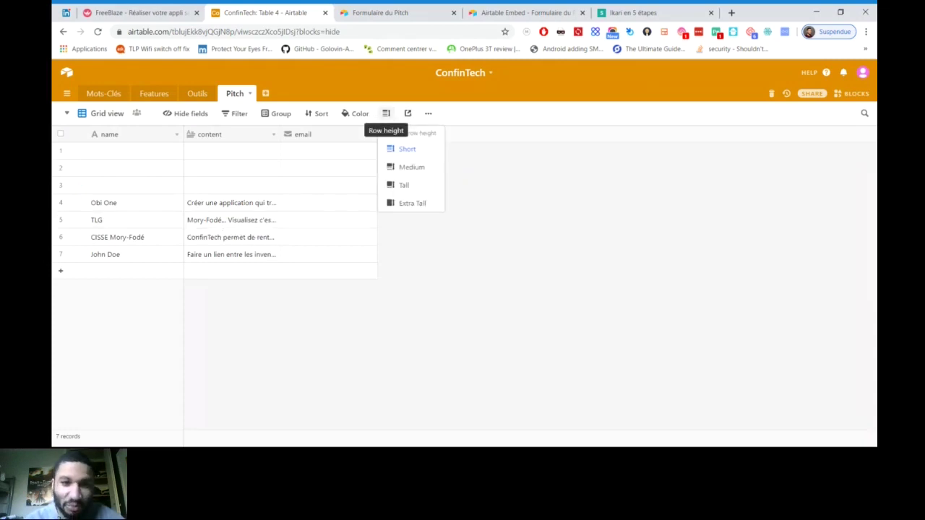
click(386, 113)
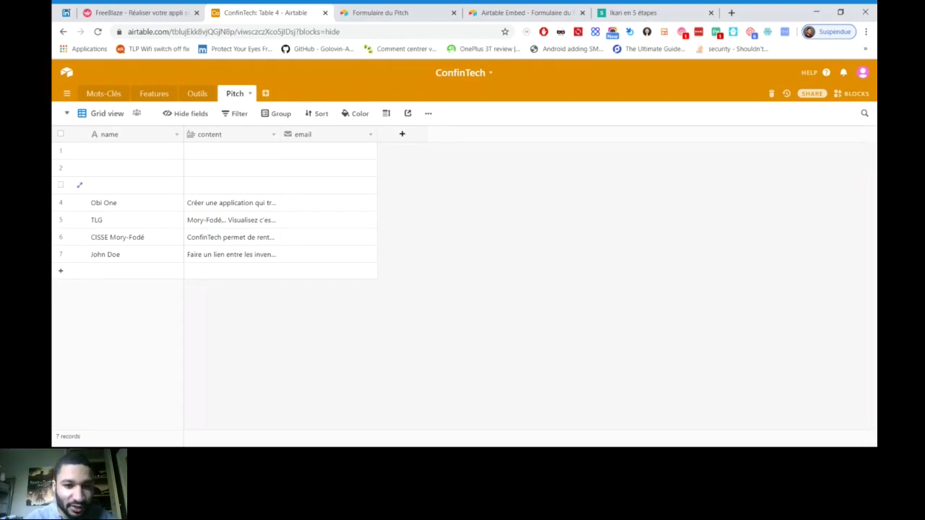
drag(280, 134, 364, 133)
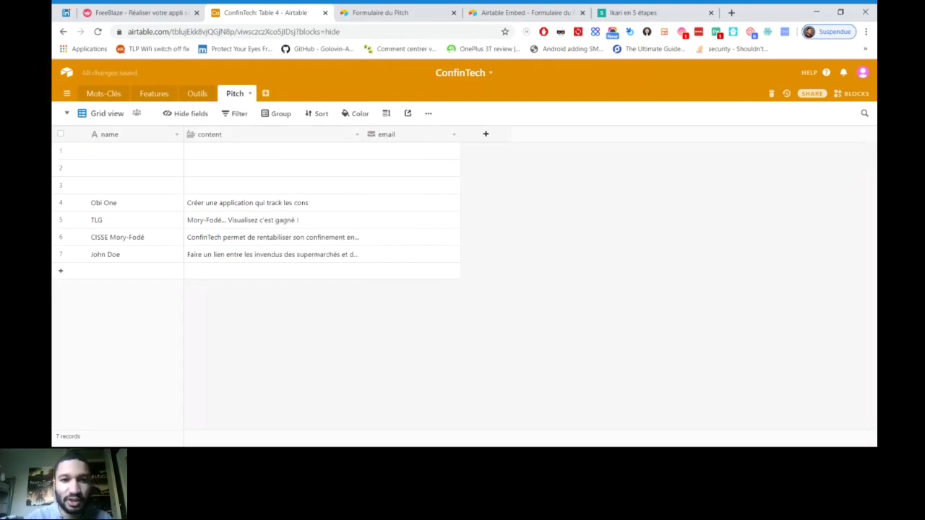
Set row height to Medium and widen the content column further to read the pitches
click(386, 113)
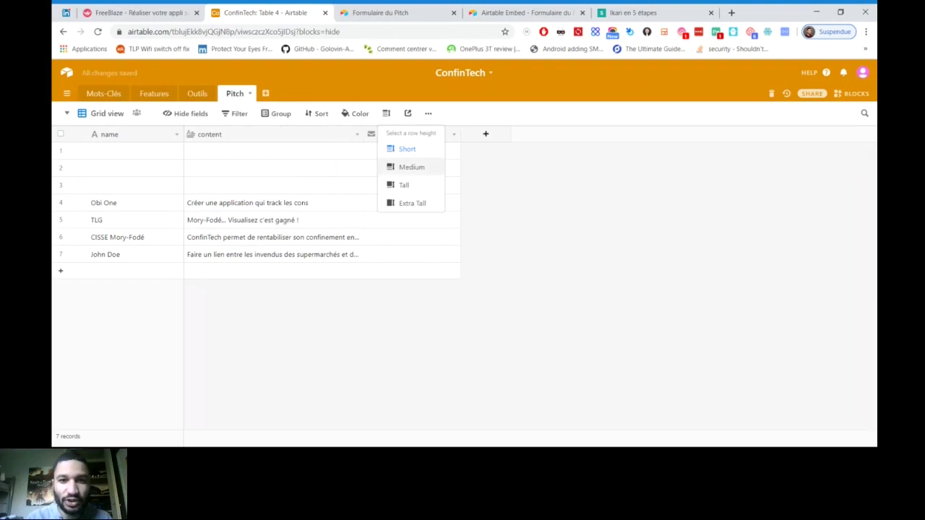
click(404, 185)
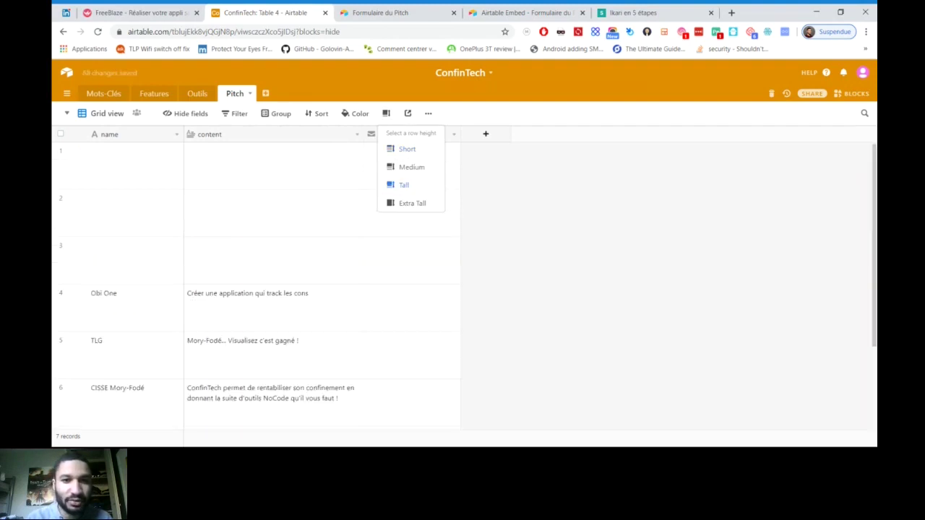
click(411, 167)
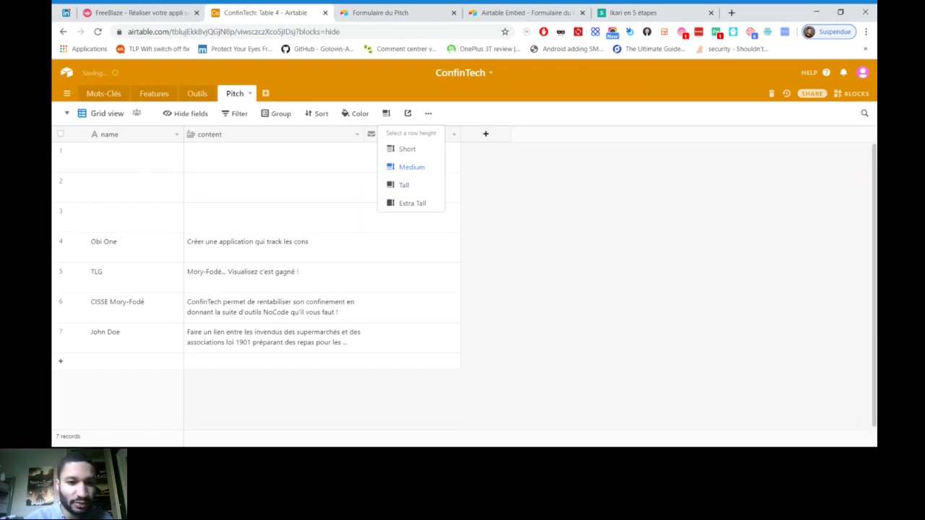
click(364, 134)
drag(363, 134, 441, 135)
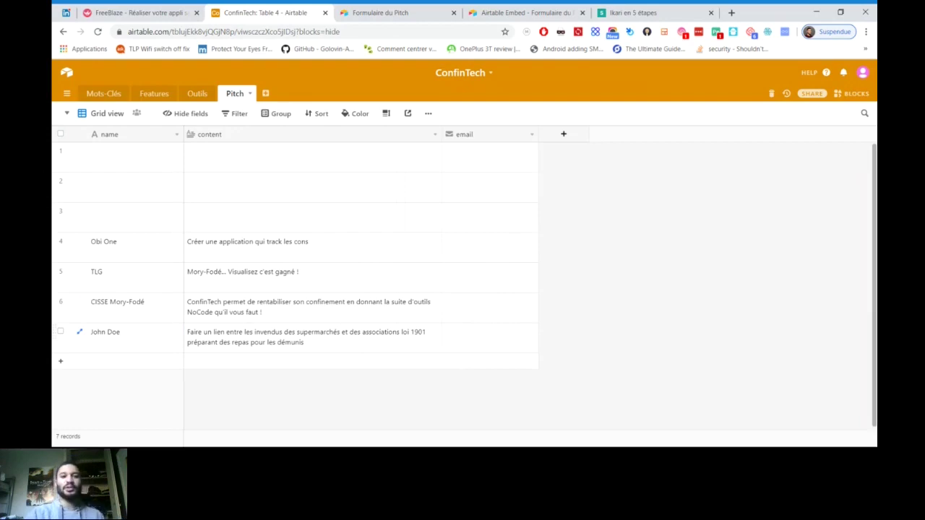
click(311, 337)
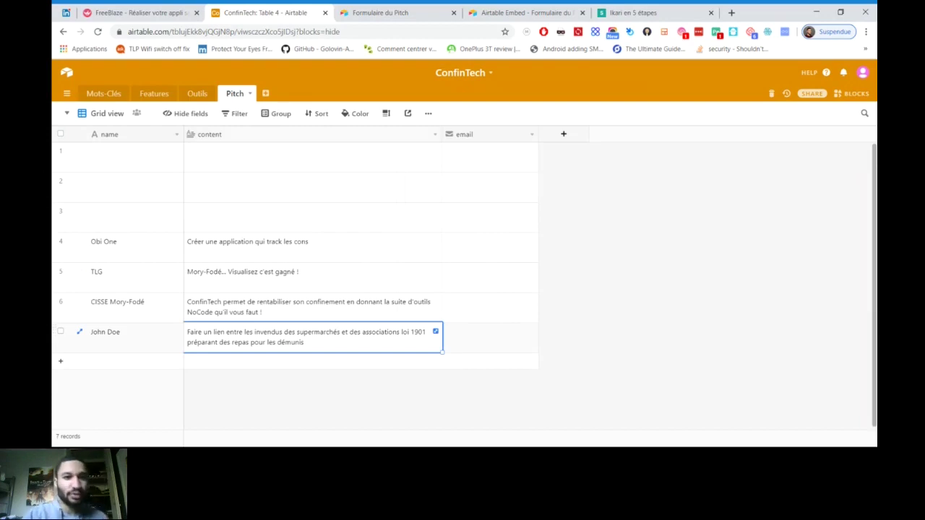
click(104, 94)
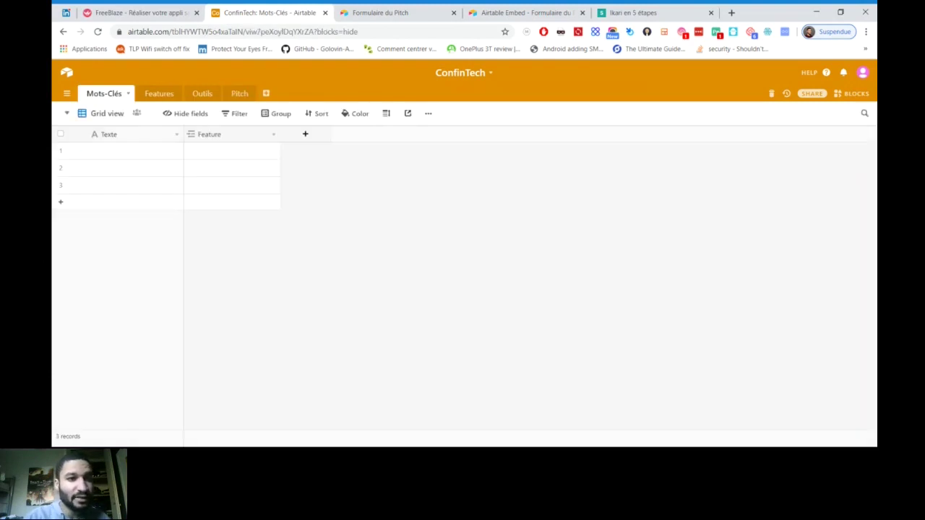
Name the first Features record 'Matching'
click(133, 151)
key(Return)
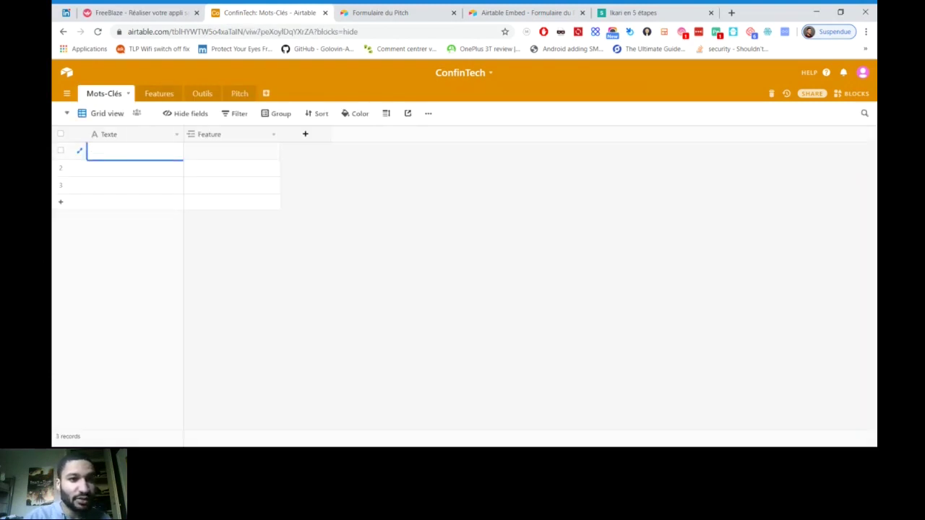
click(159, 93)
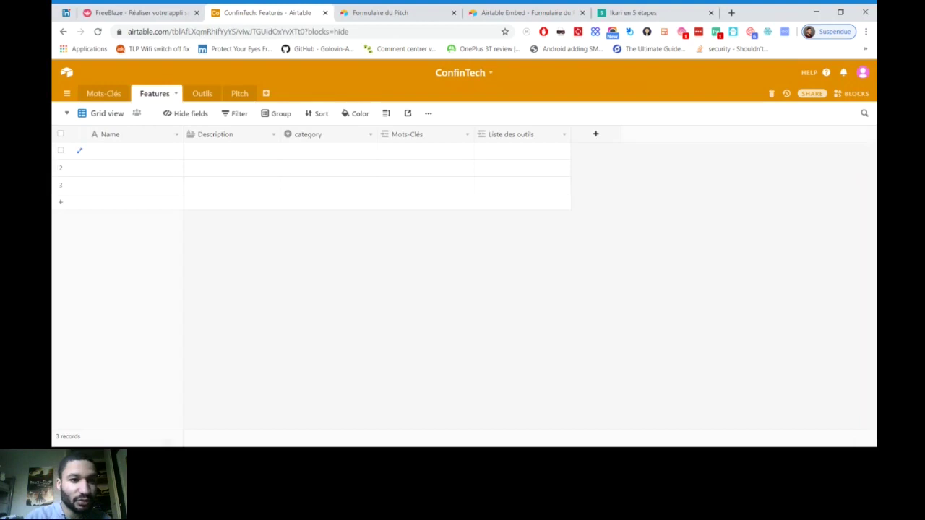
double_click(134, 151)
text(Matching)
key(Return)
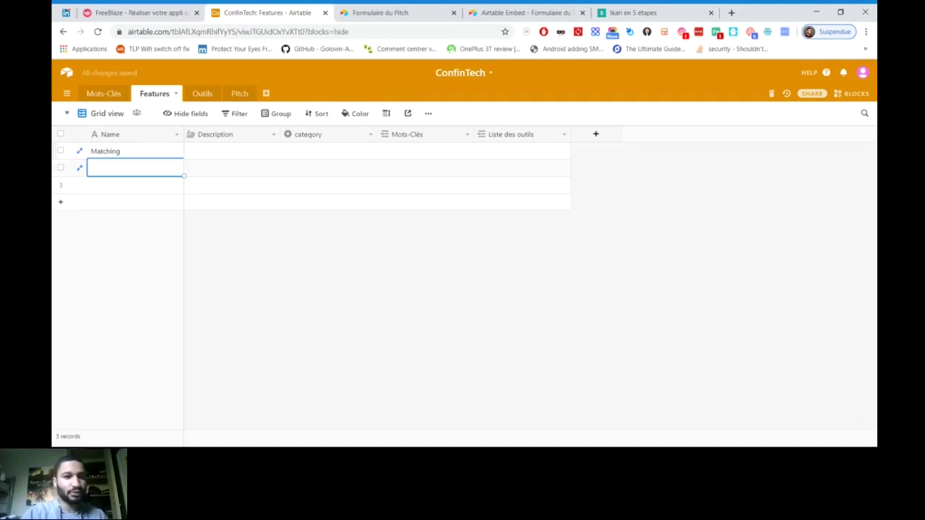
click(232, 151)
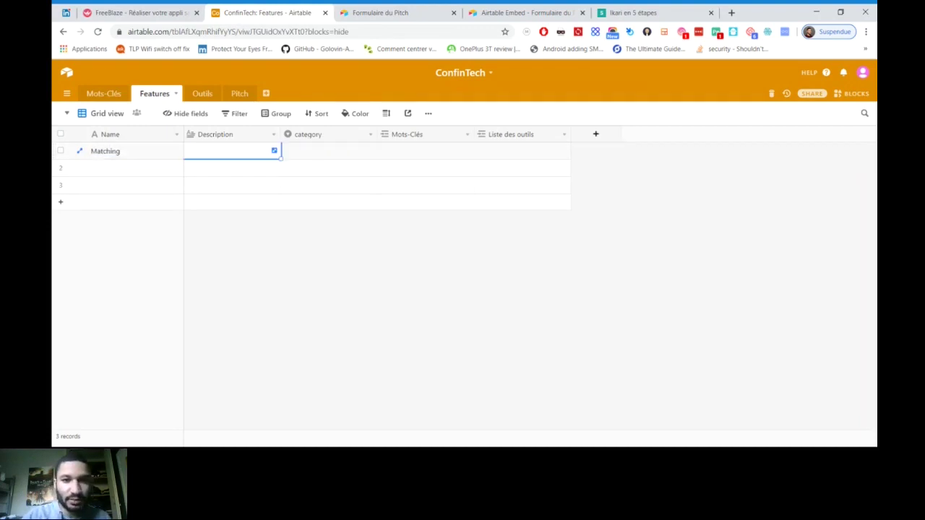
Create a new category 'Data' and assign it to Matching
click(328, 151)
key(Return)
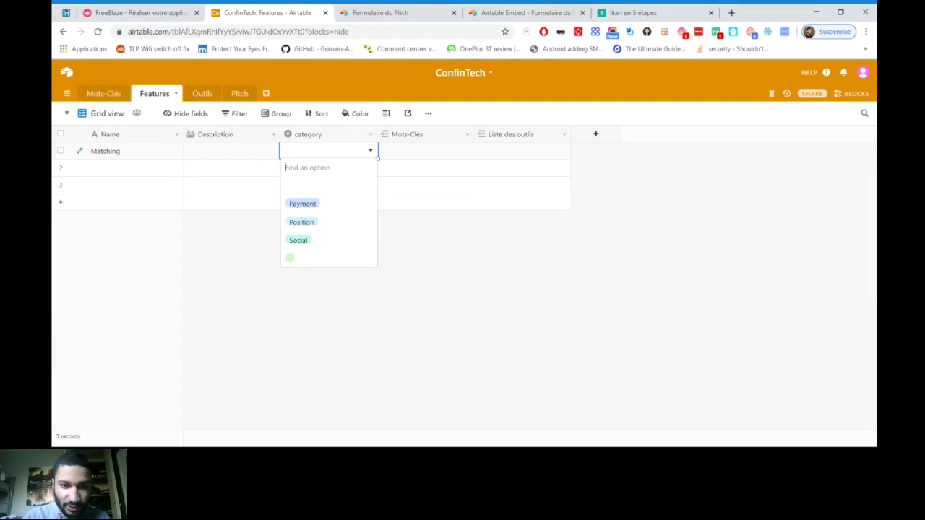
key(Down)
key(Down)
key(Return)
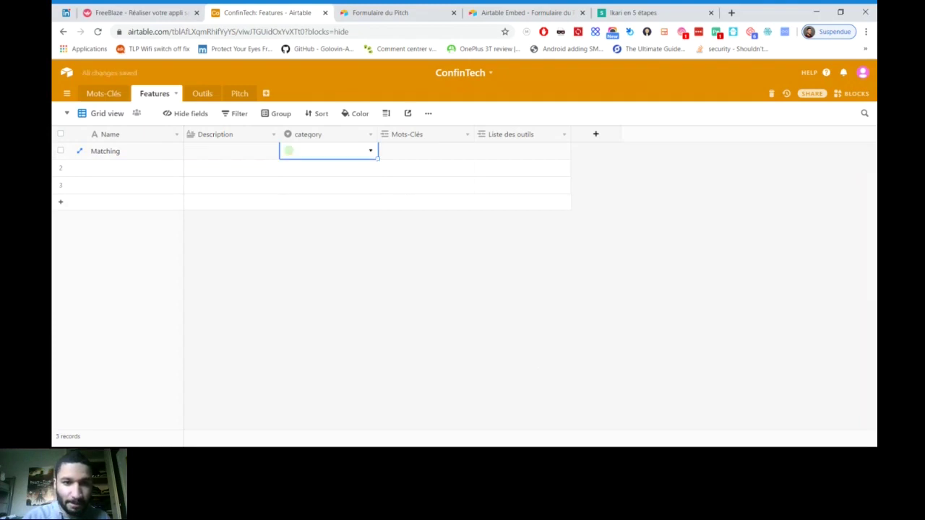
key(Return)
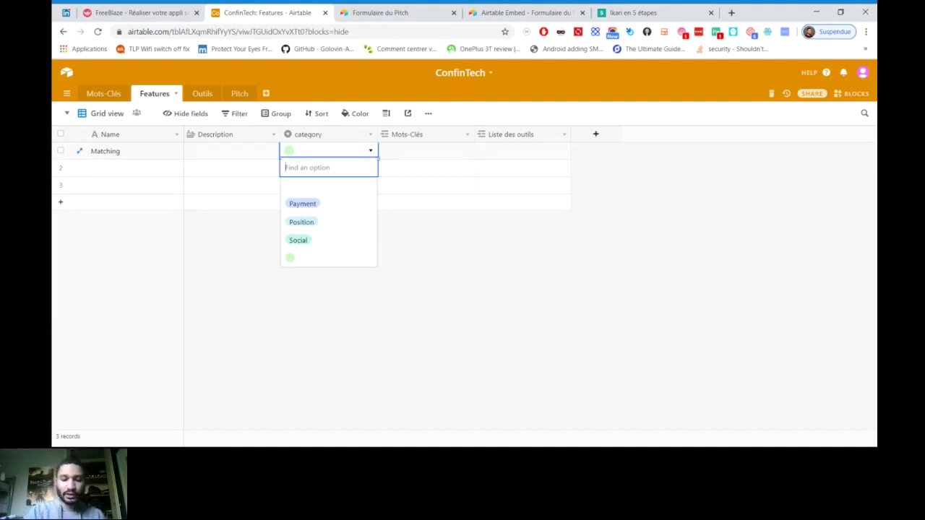
text(Data)
key(Return)
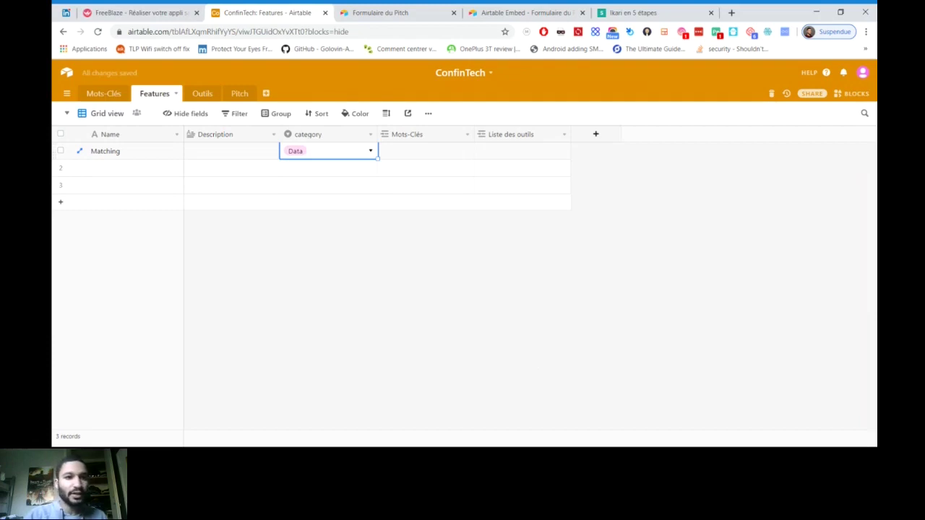
Enter the keyword 'Faire un lien' in Mots-Clés and link it to Matching
click(240, 93)
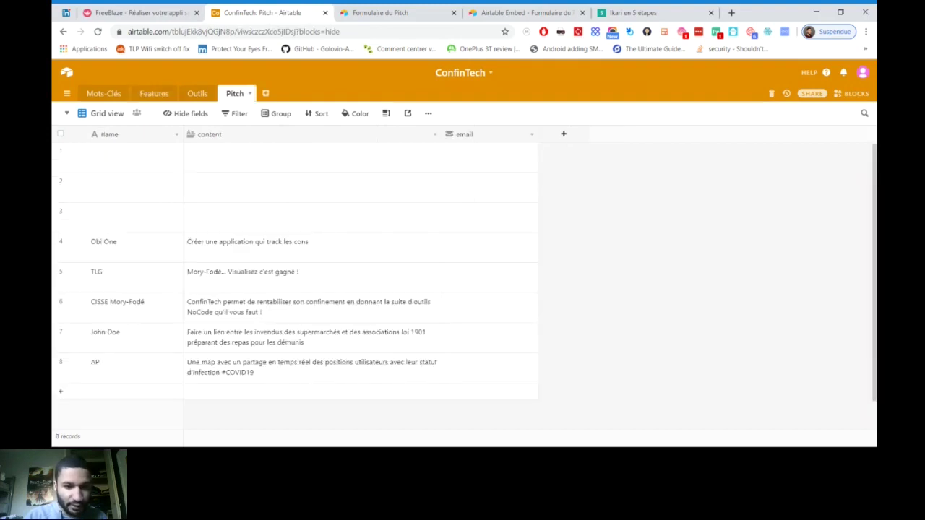
click(104, 93)
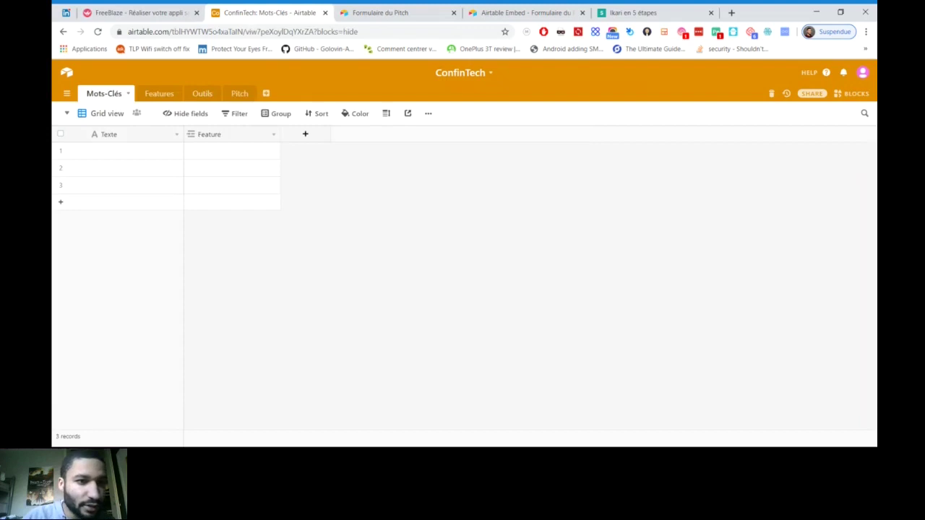
click(134, 150)
key(Return)
text(Faire u)
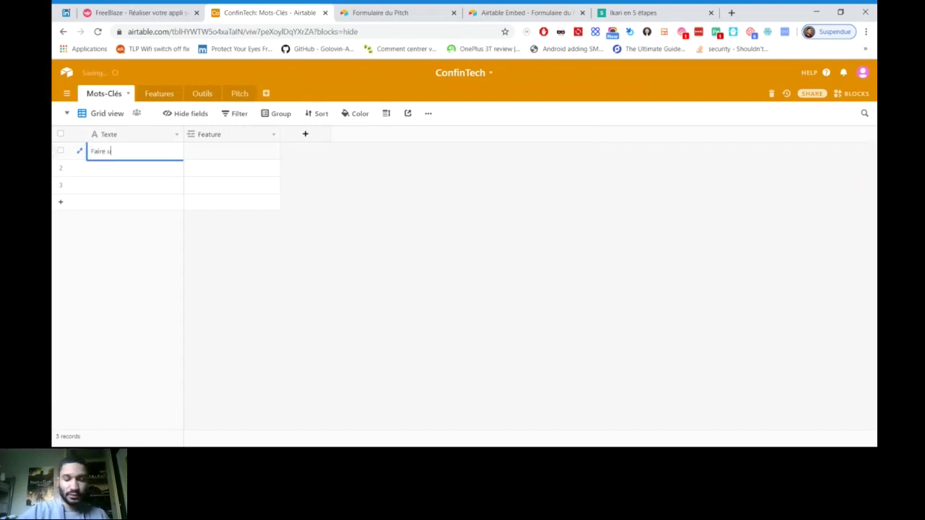
text(n lien)
key(Return)
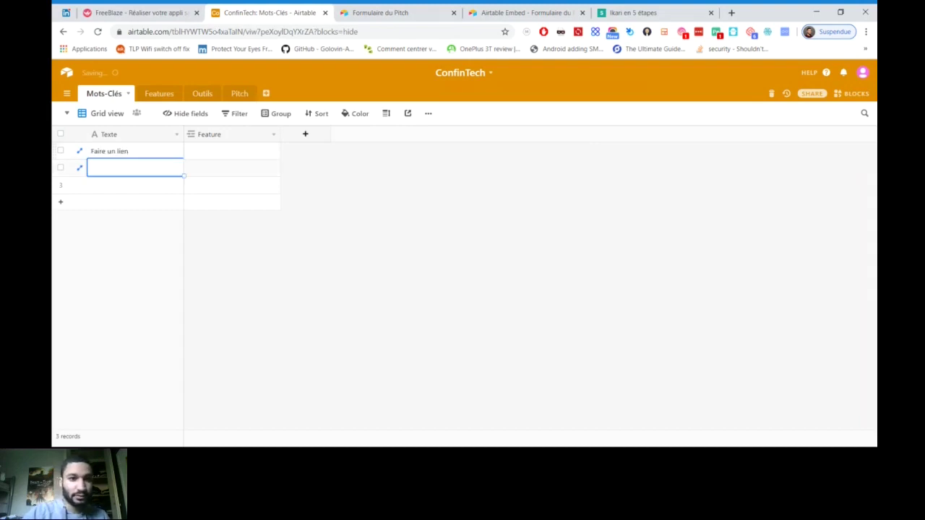
click(231, 151)
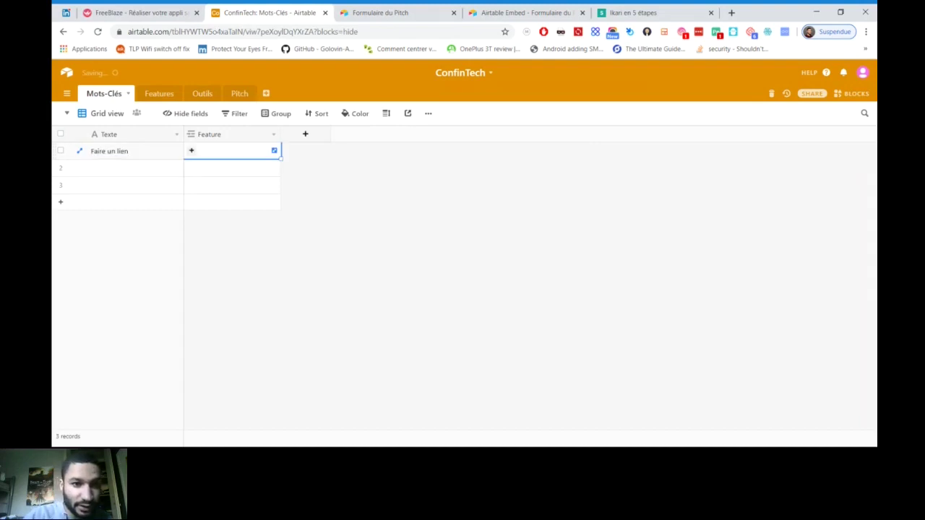
click(191, 150)
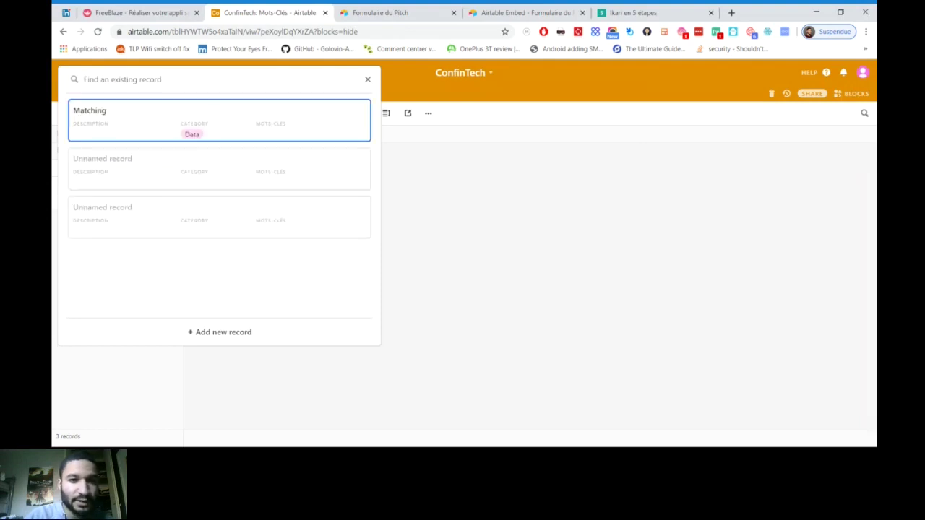
key(Return)
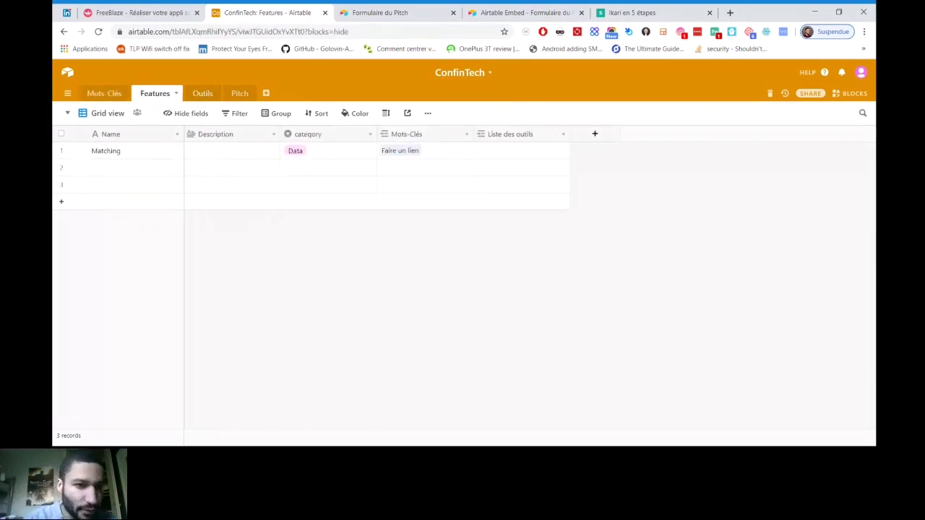
Switch via Outils to the Pitch table to view the eight pitch records
click(202, 93)
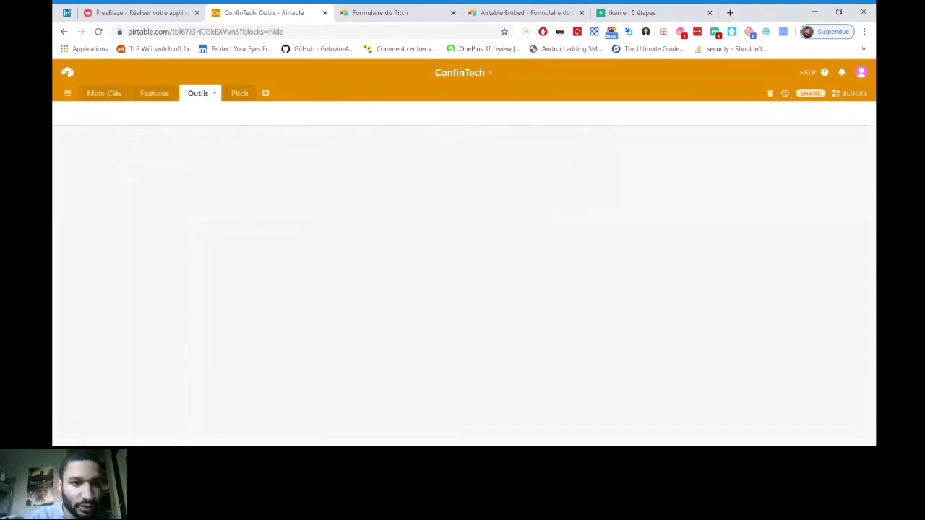
click(239, 93)
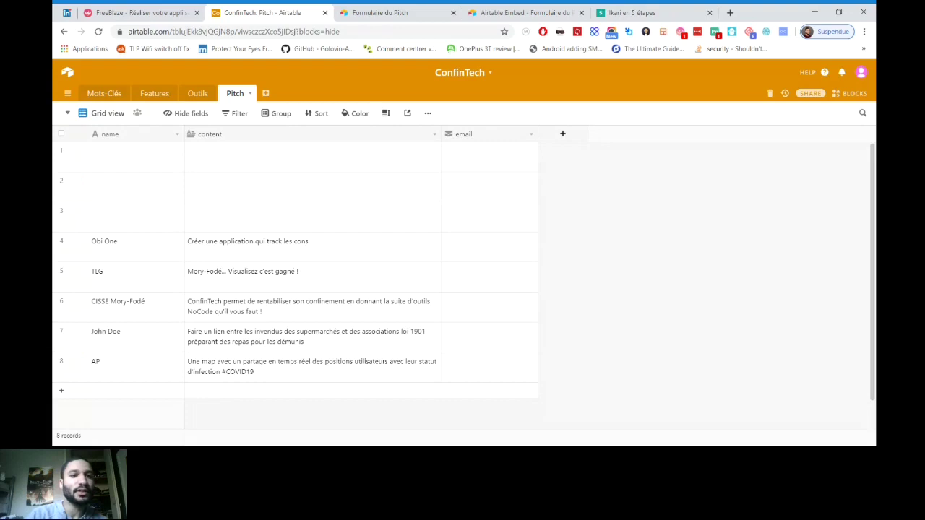
Type 'map' as the second Mots-Clés keyword
click(104, 93)
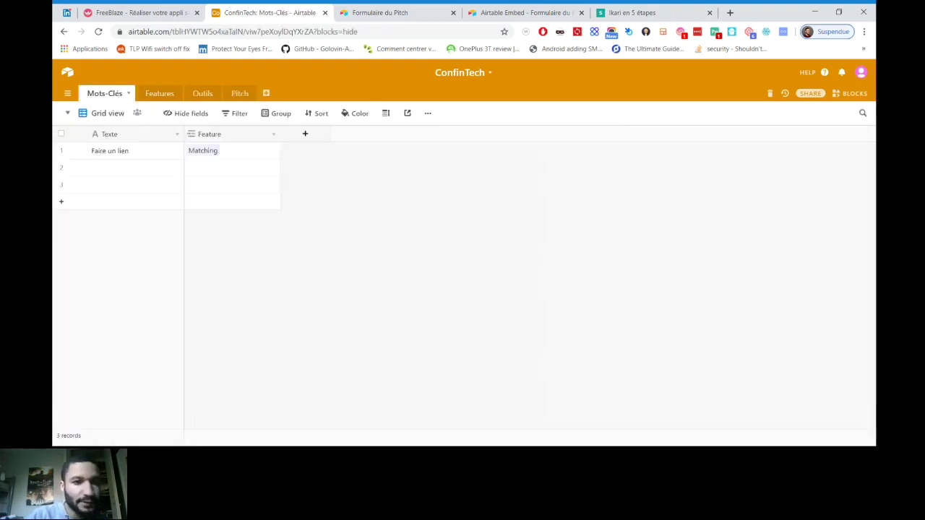
double_click(135, 166)
text(map)
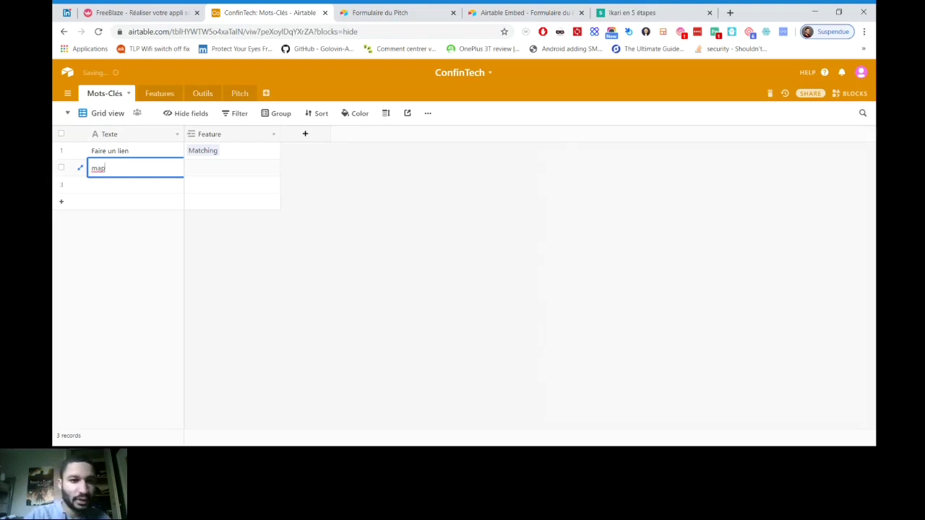
Name the second feature 'Map' and set its category to Position
click(159, 93)
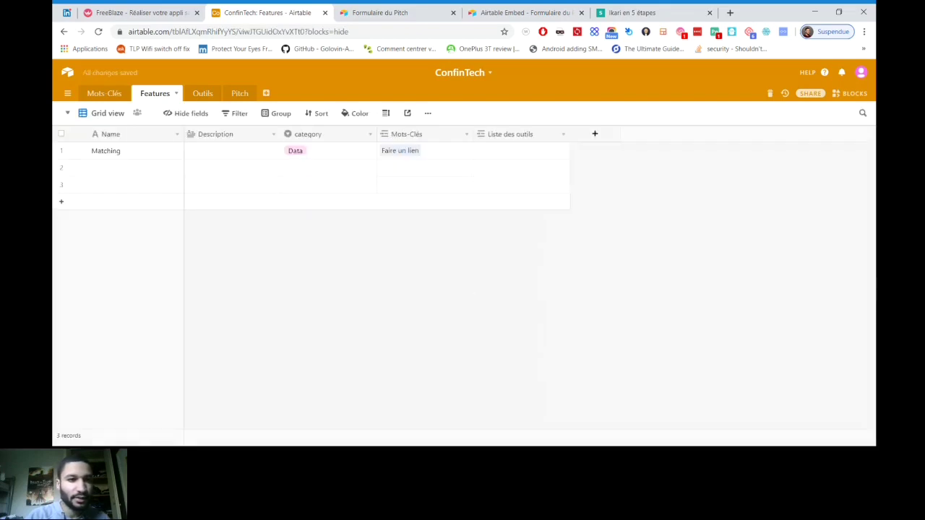
click(135, 167)
key(Return)
text(Map)
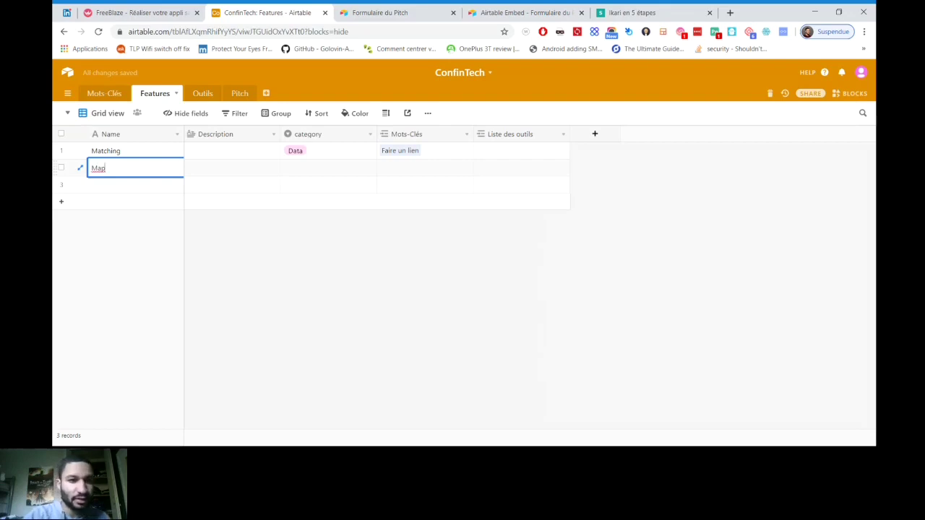
click(329, 167)
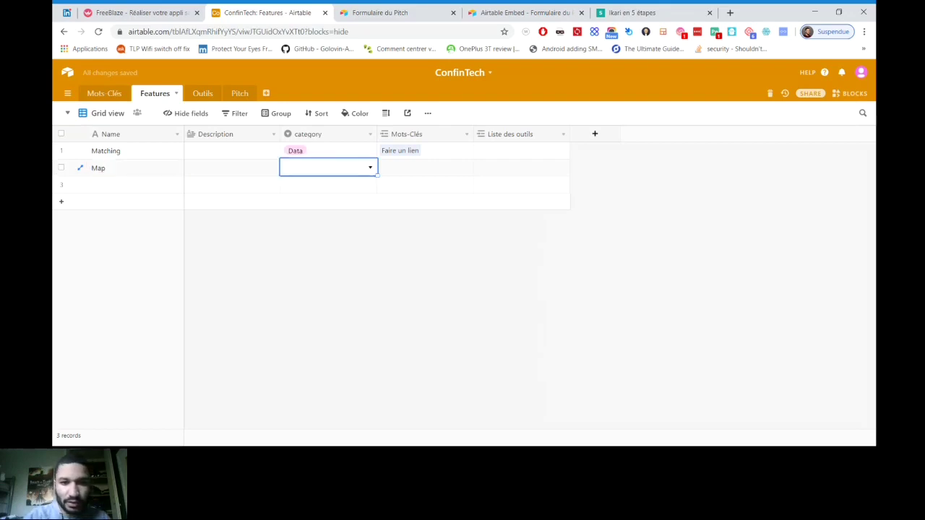
key(Return)
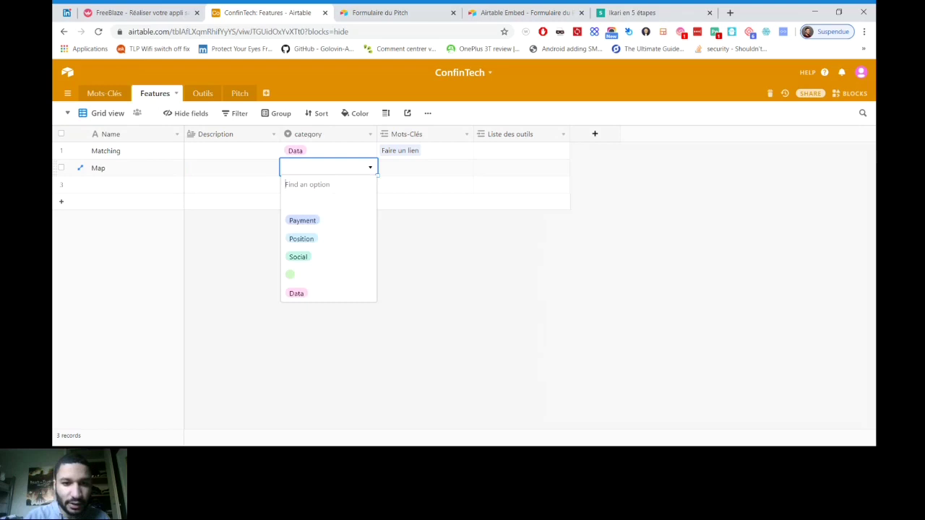
text(Pos)
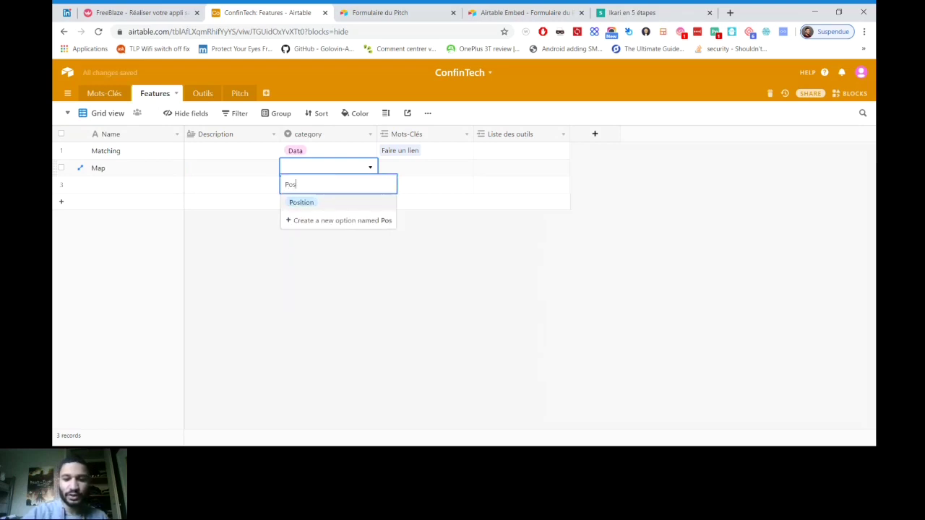
text(ition)
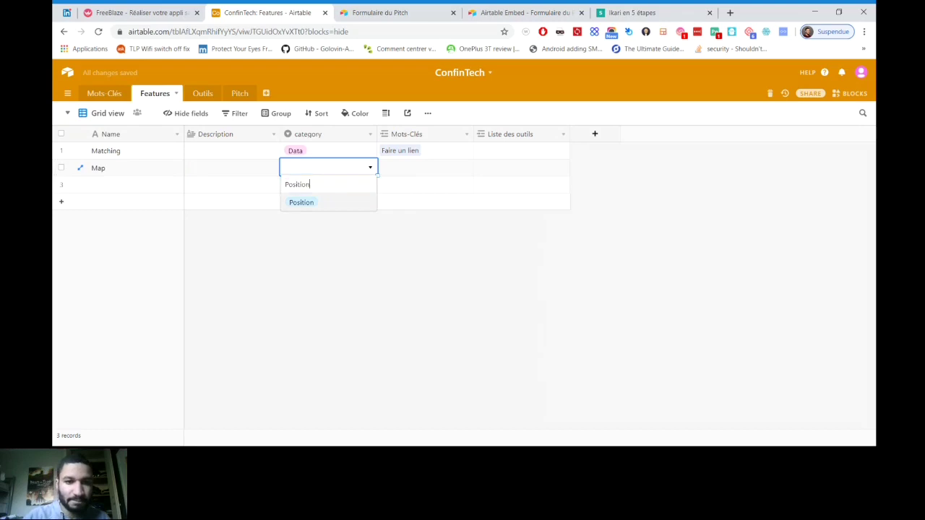
key(Return)
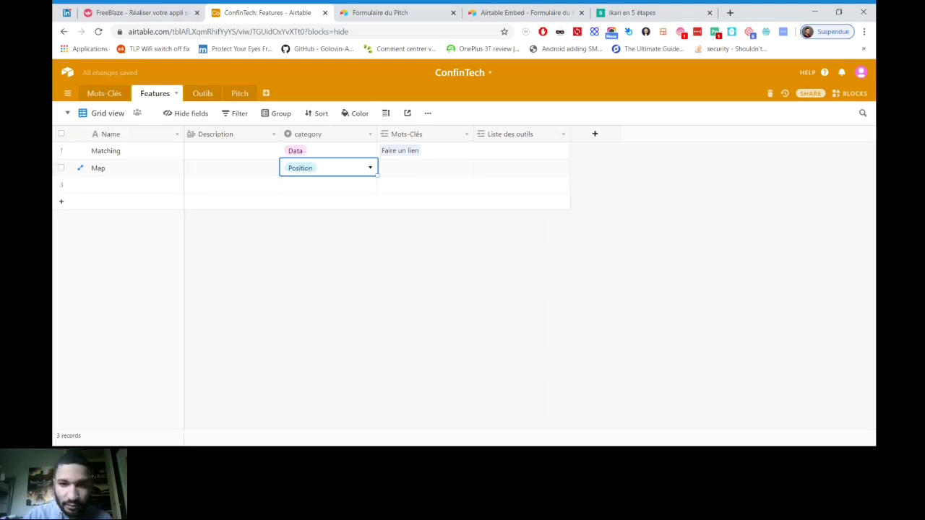
Link the 'map' keyword to the Map feature
click(104, 94)
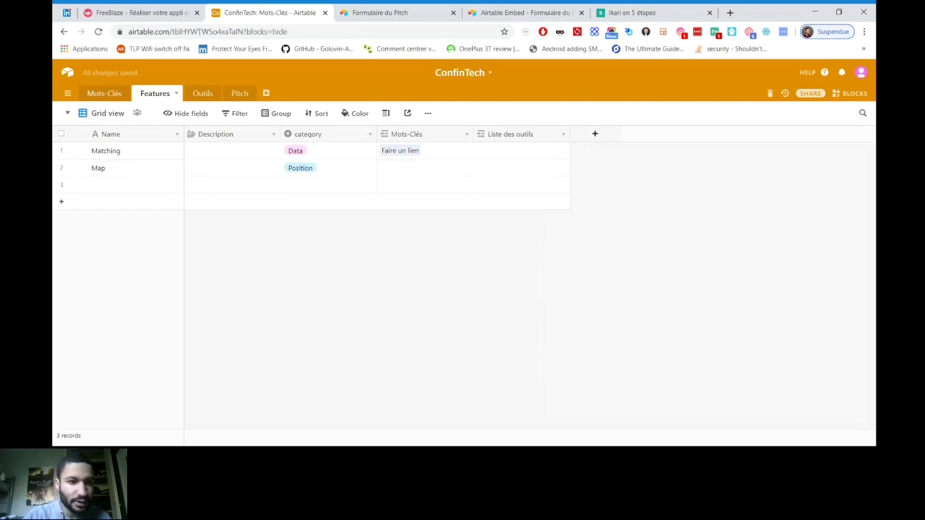
click(232, 167)
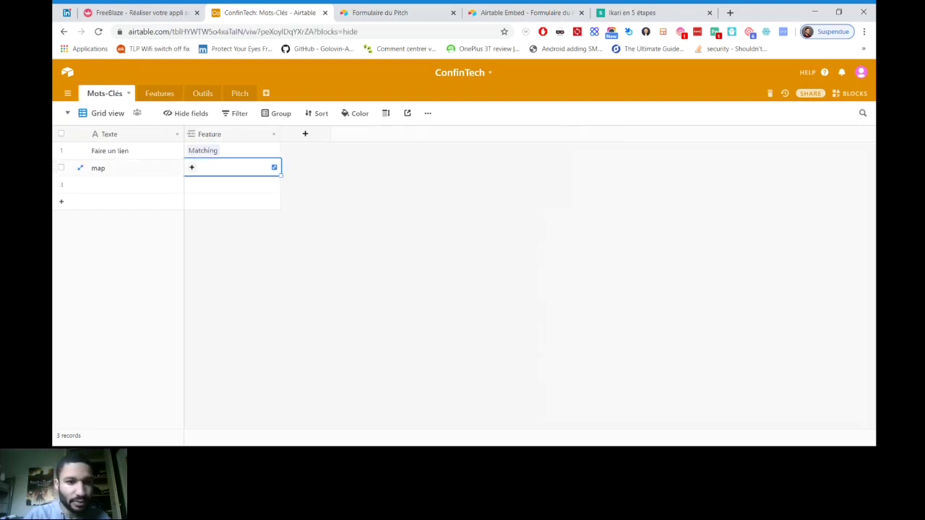
click(191, 167)
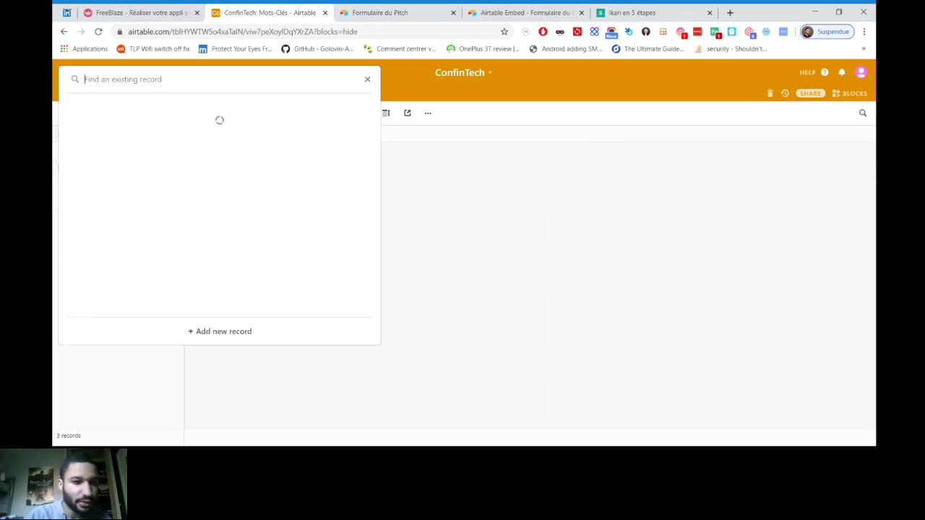
click(202, 168)
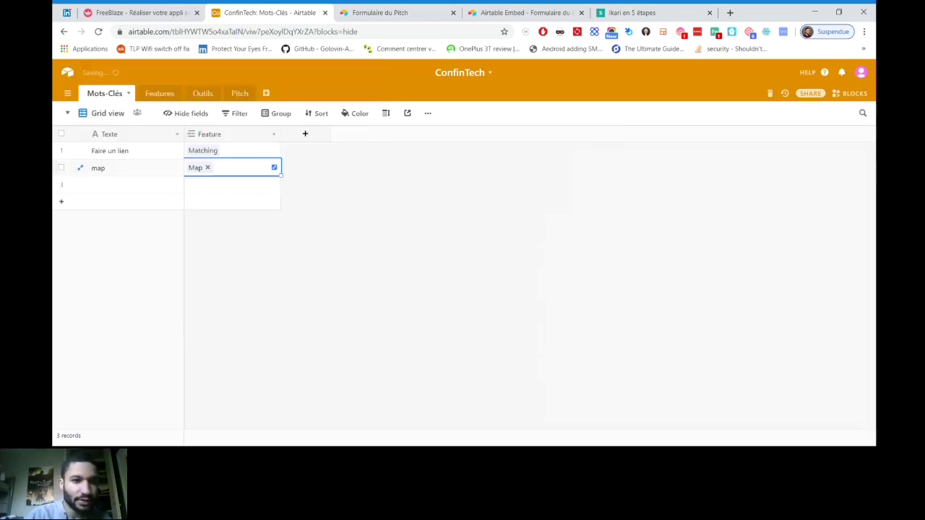
Add the keyword 'carte', link it to Map, then view the Pitch table
double_click(135, 184)
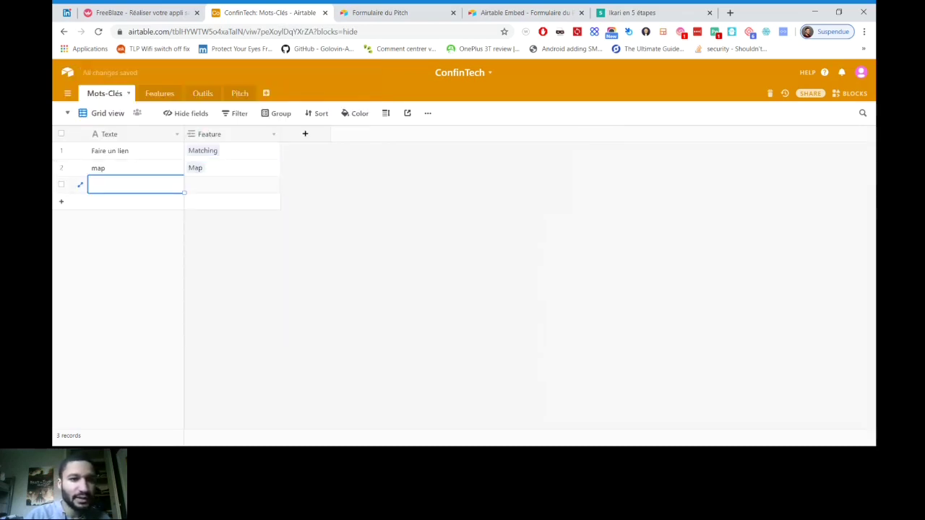
text(carte)
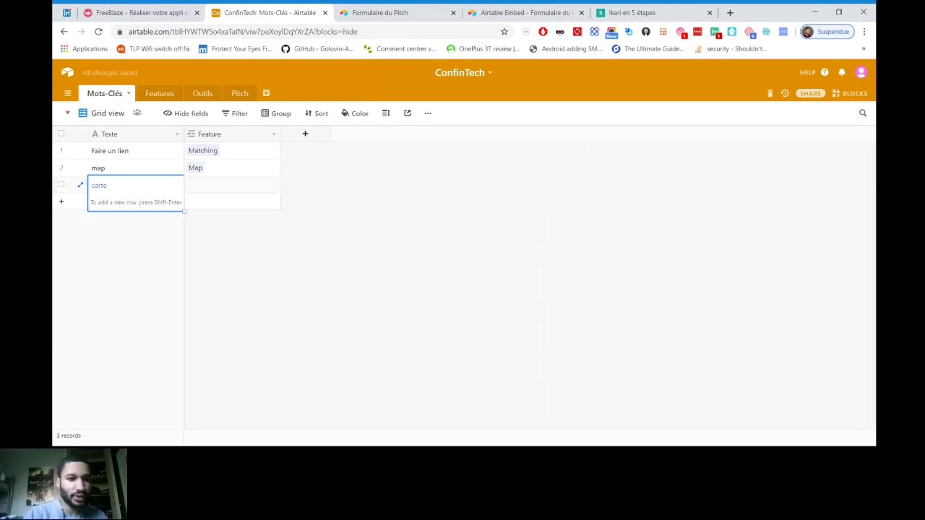
key(Tab)
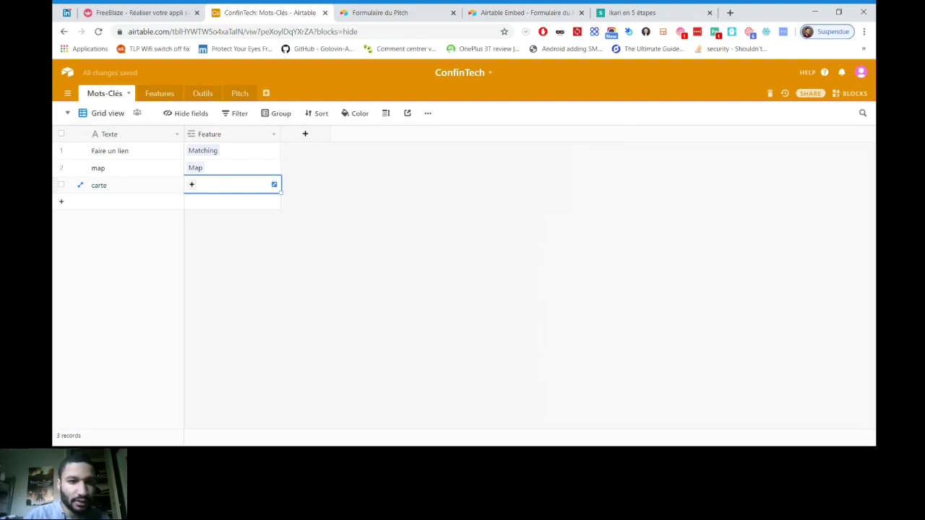
key(Return)
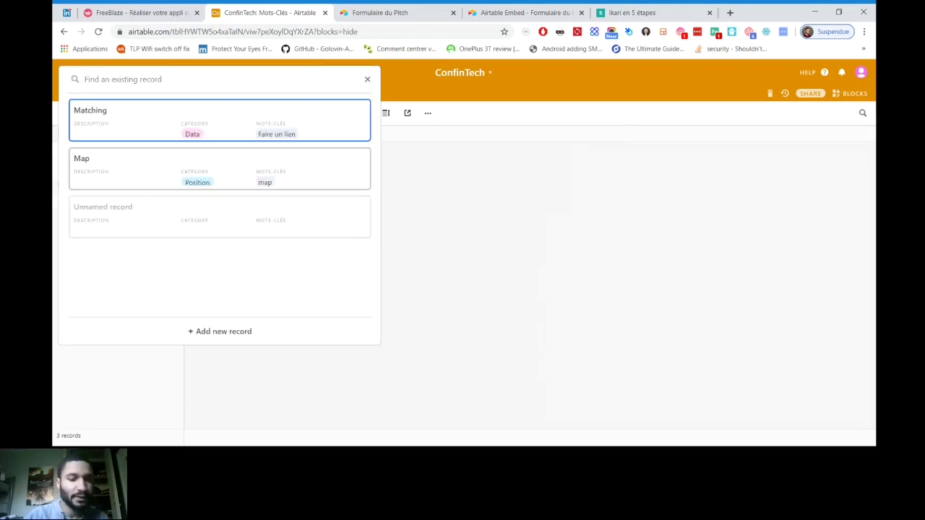
click(217, 168)
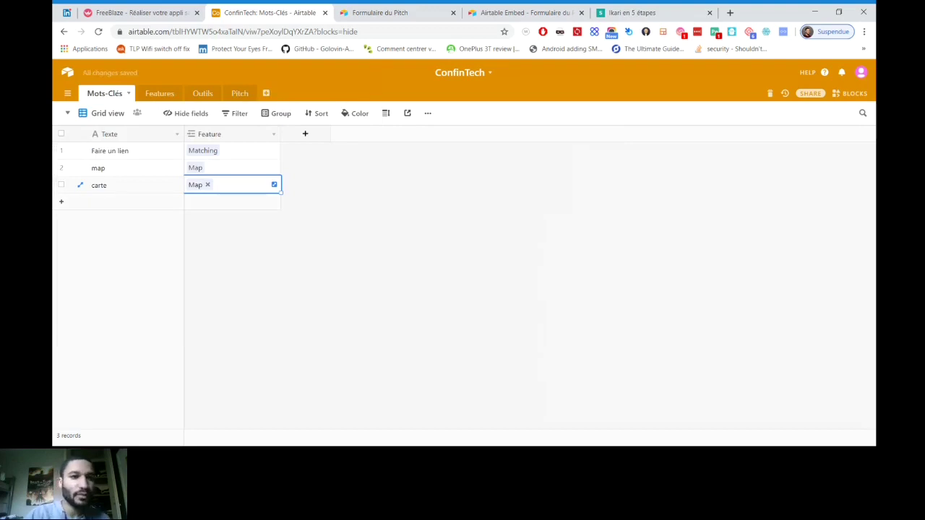
click(239, 93)
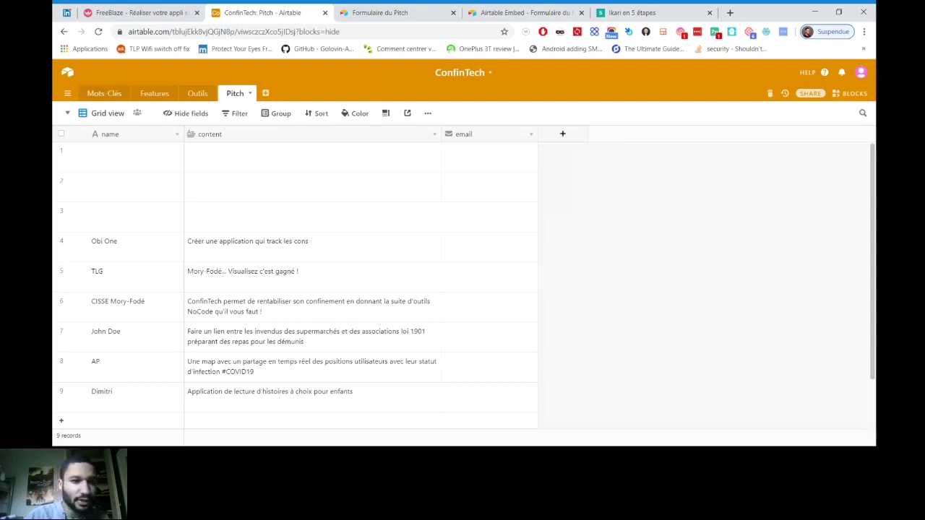
Add a Mots-Clés keyword beginning 'partage en temps réel des …'
click(104, 93)
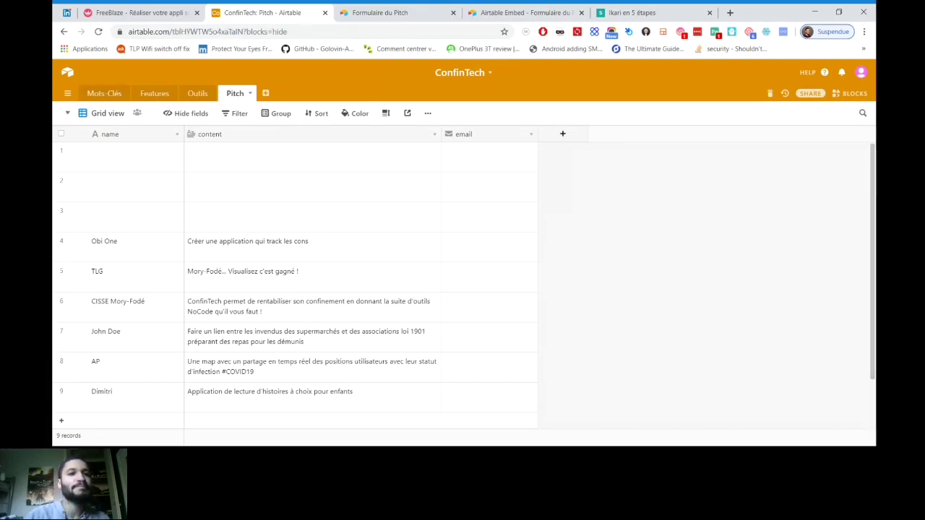
click(60, 202)
text(partage)
key(BackSpace)
key(BackSpace)
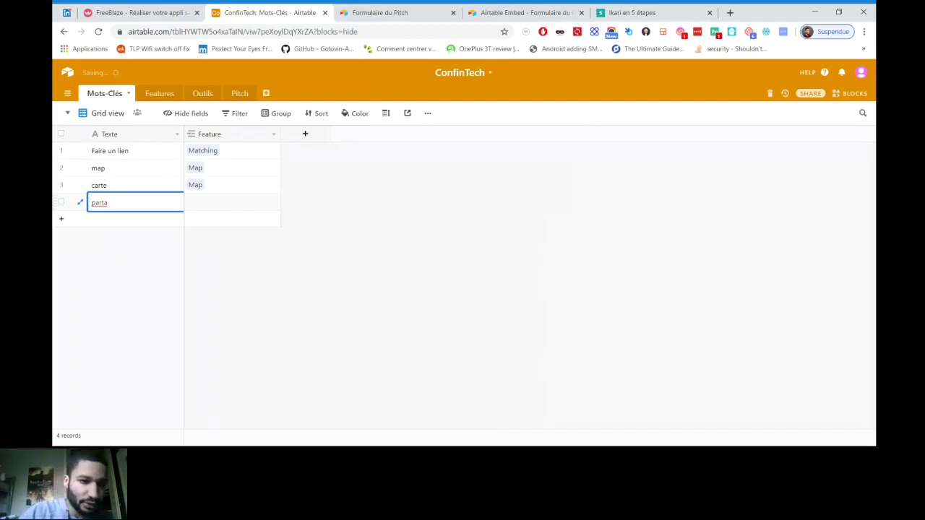
text(ge en)
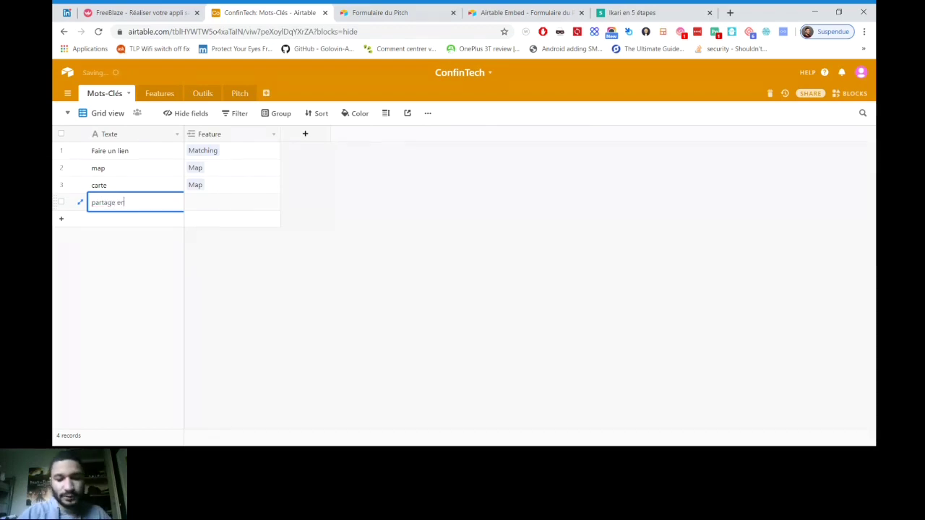
text( temps ré)
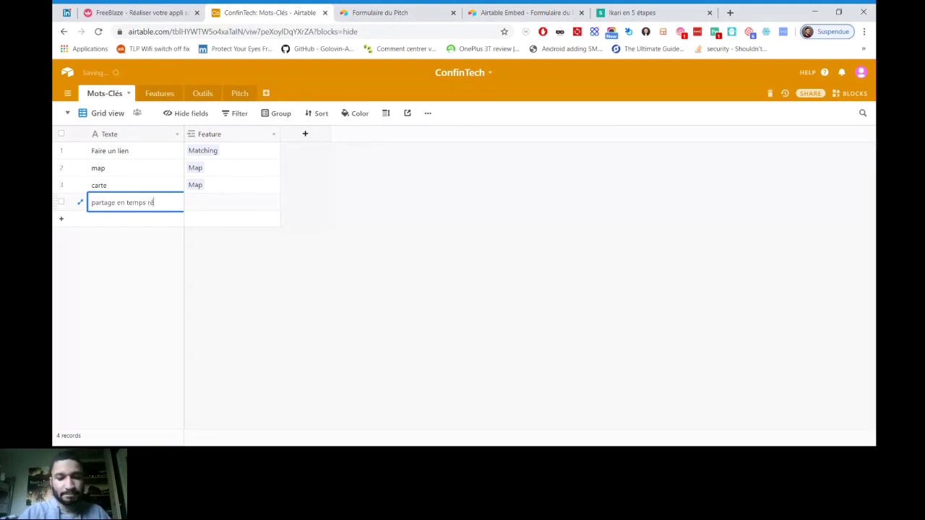
text(el des)
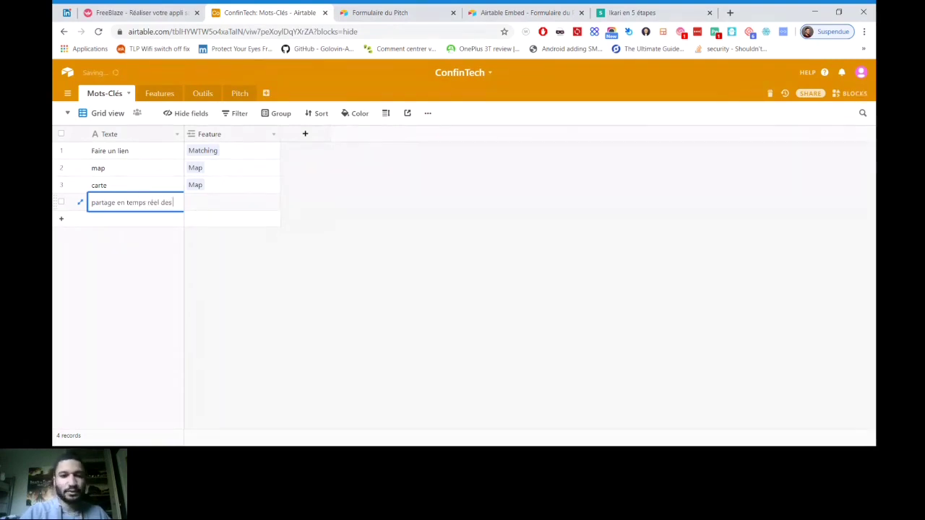
text( positio)
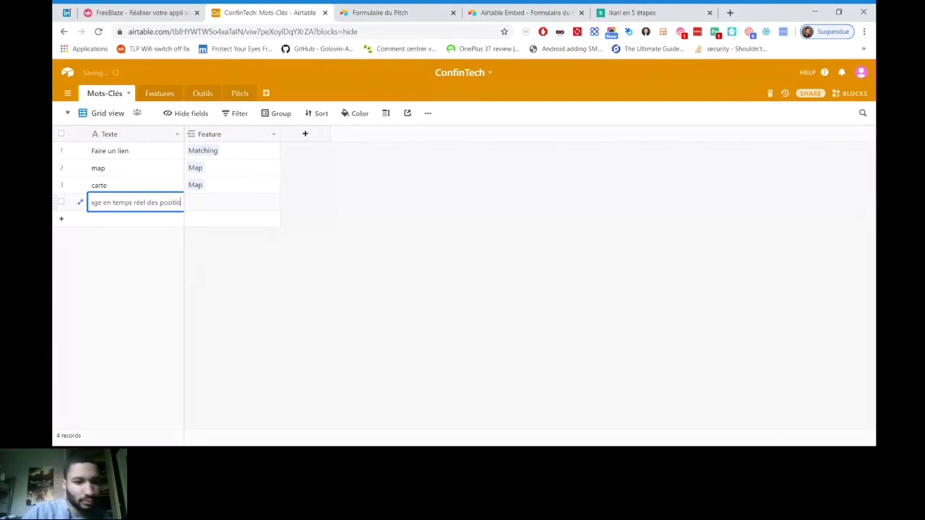
key(Return)
key(Escape)
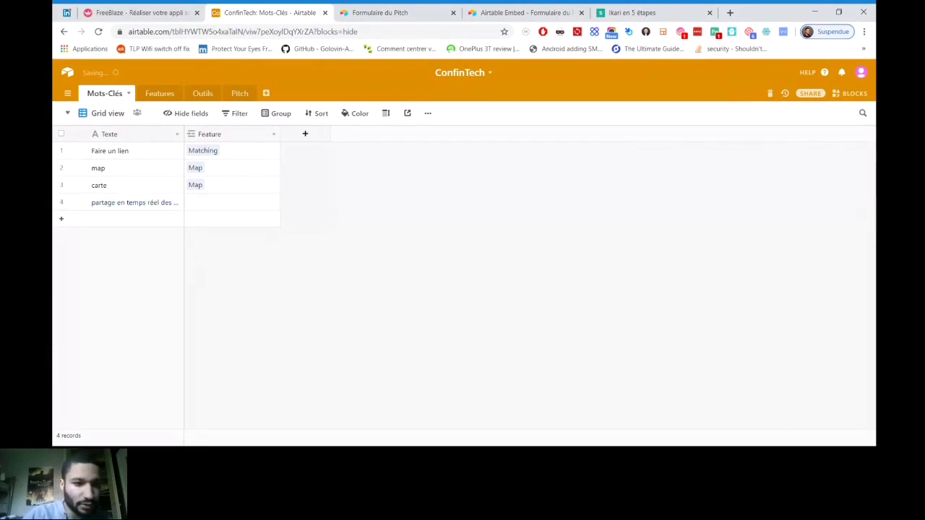
Add a second keyword 'positions des utilisateurs'
click(108, 218)
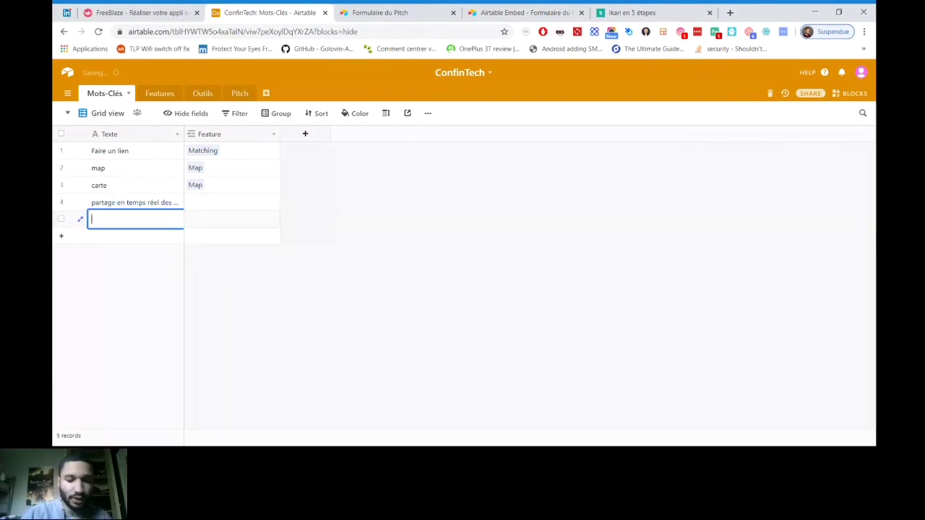
text(position)
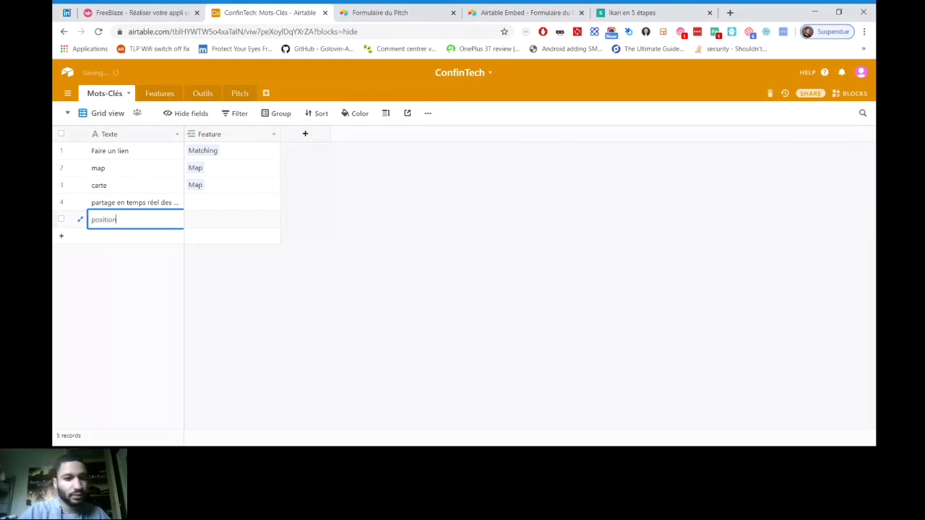
text(s)
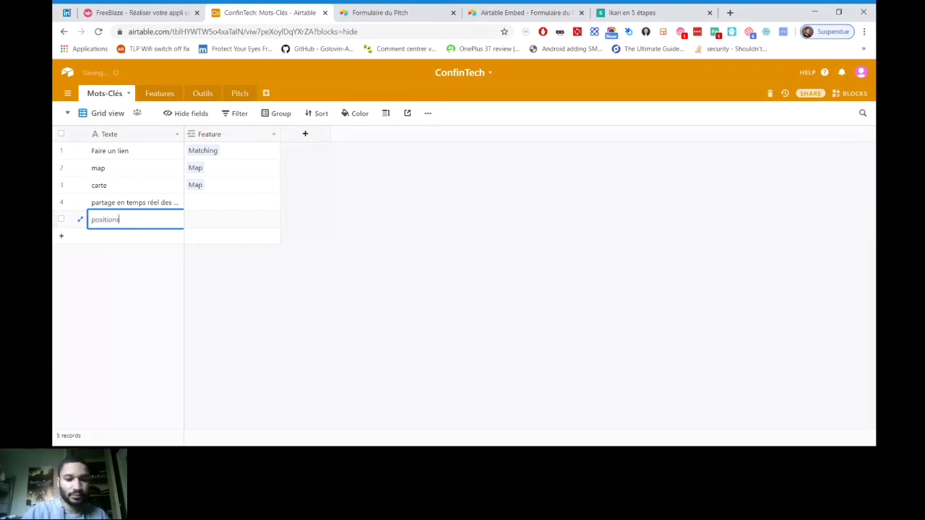
text( des ut)
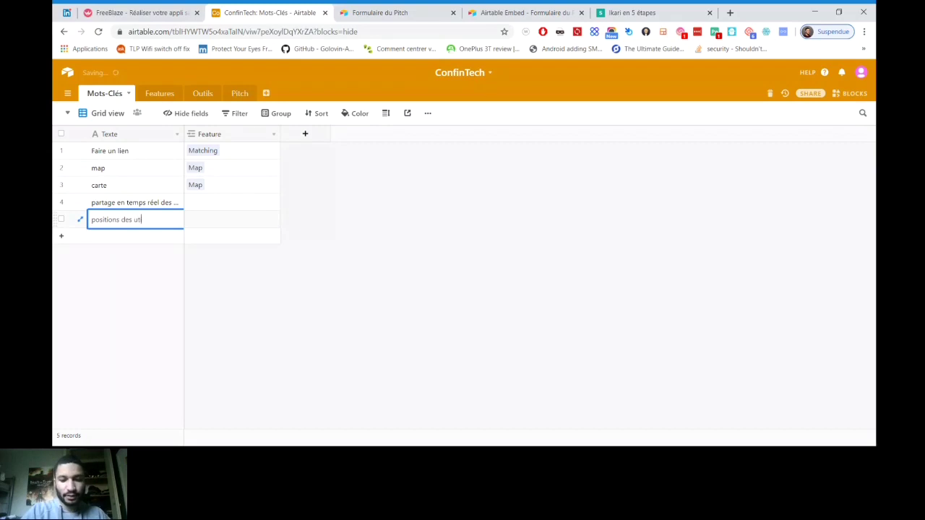
text(ilisateurs)
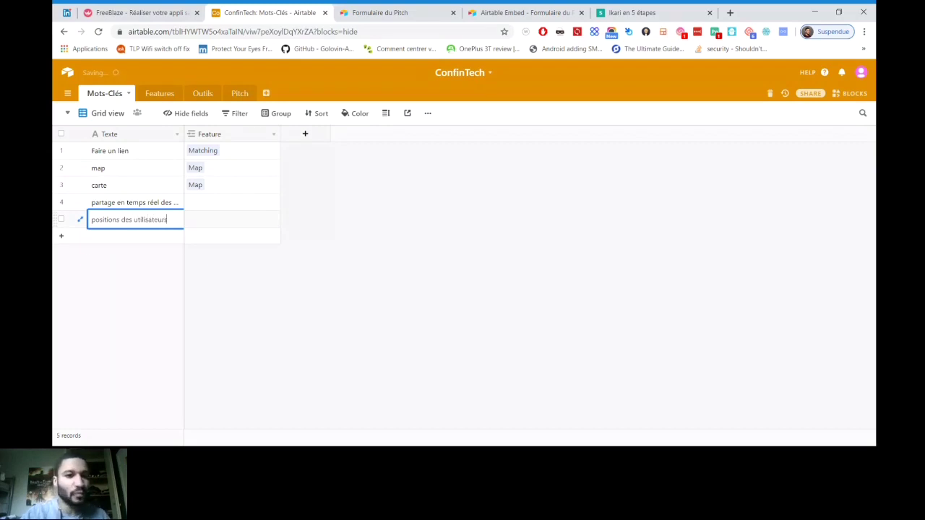
click(232, 202)
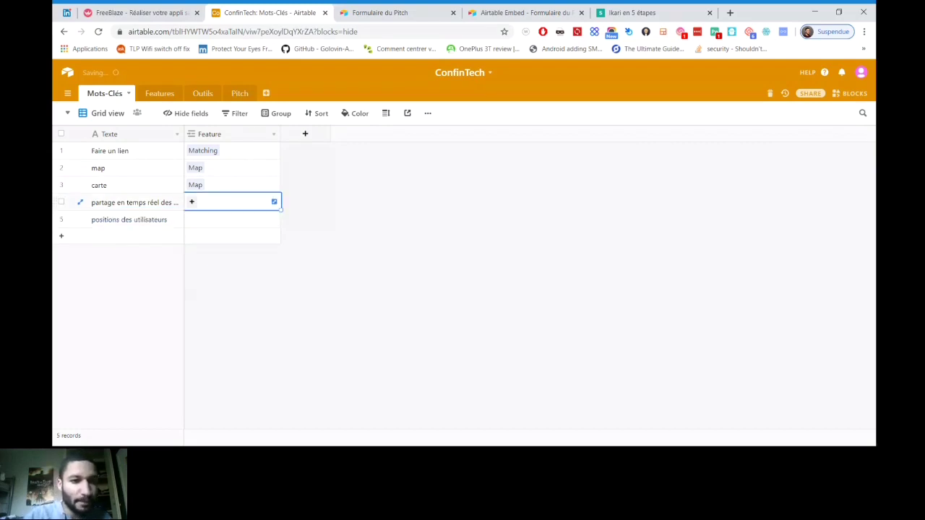
click(154, 93)
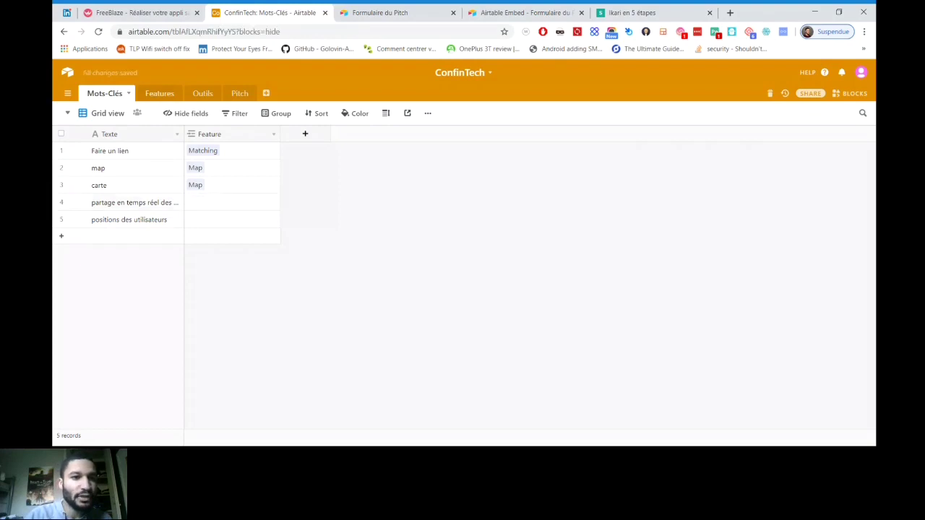
Add a third feature 'Géolocalisation' with category Position
click(135, 185)
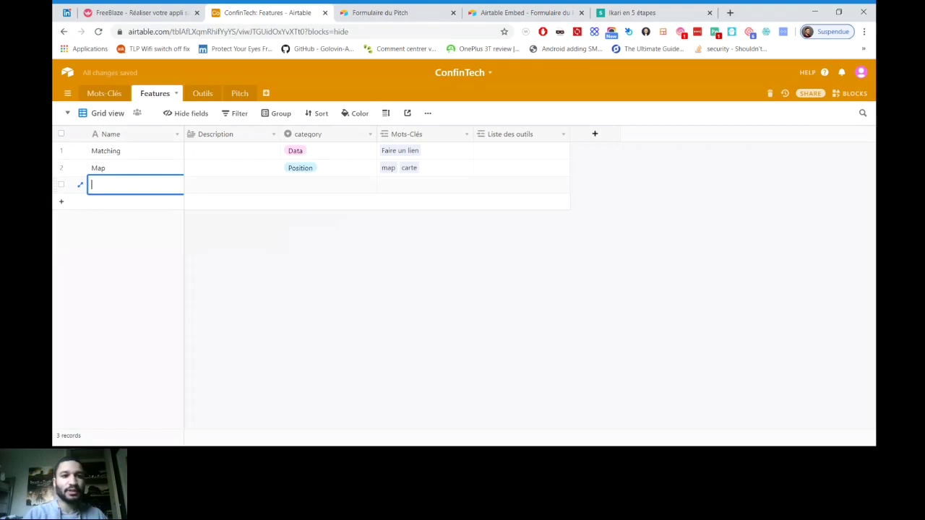
text(Géoloc)
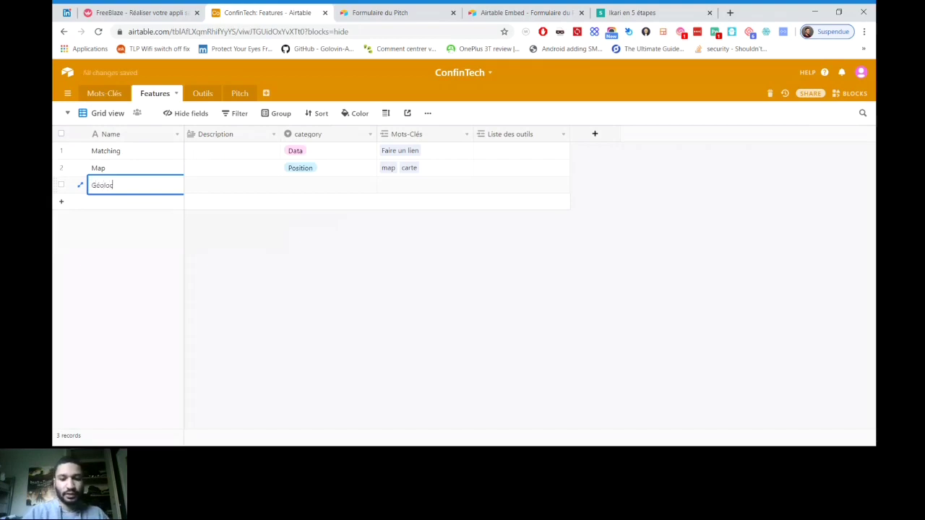
text(alisation)
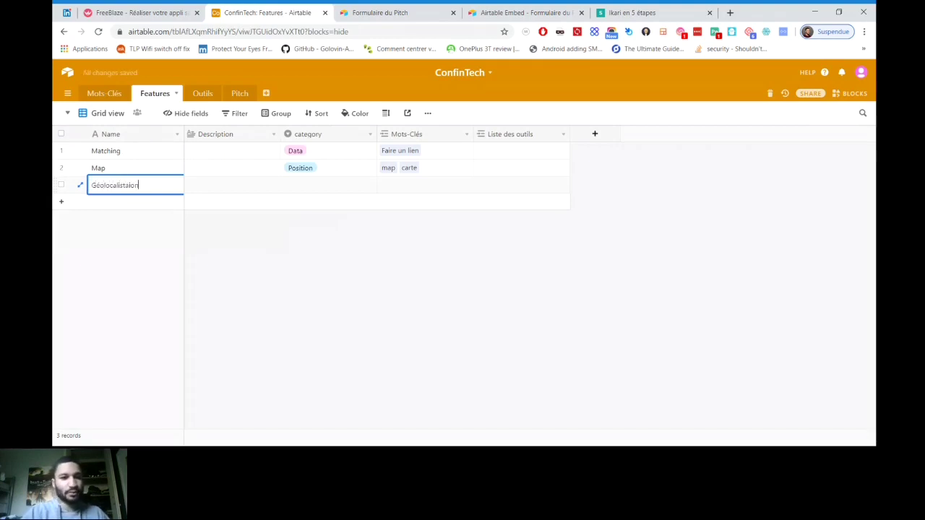
click(328, 185)
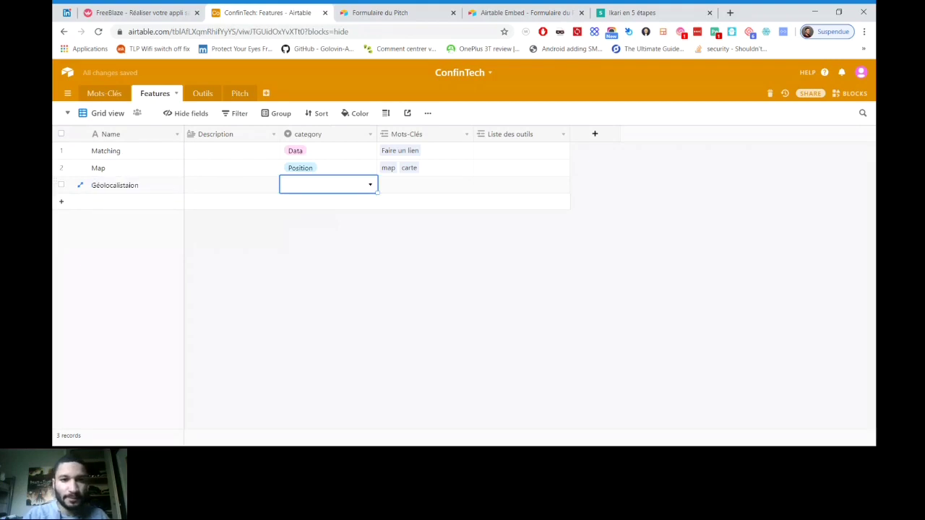
click(328, 186)
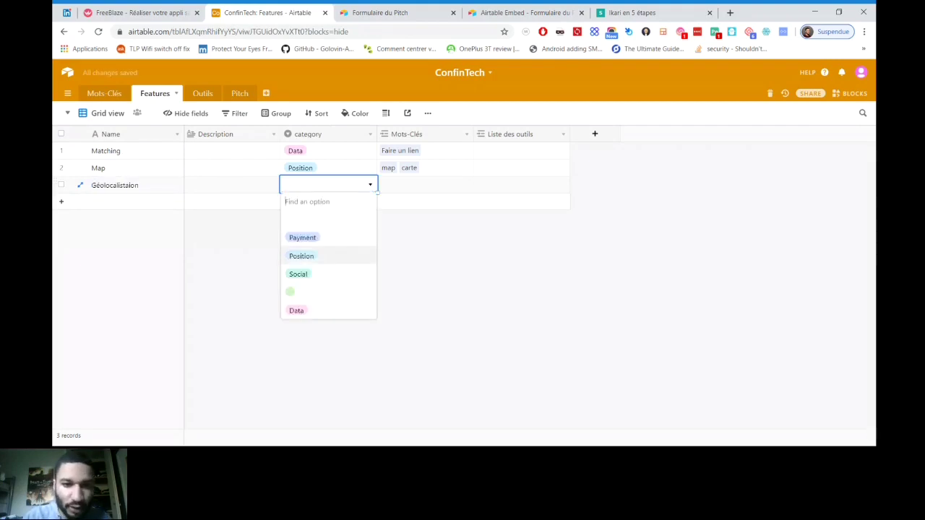
click(300, 253)
Back in Mots-Clés, bring up the feature list for the real-time sharing keyword
click(104, 93)
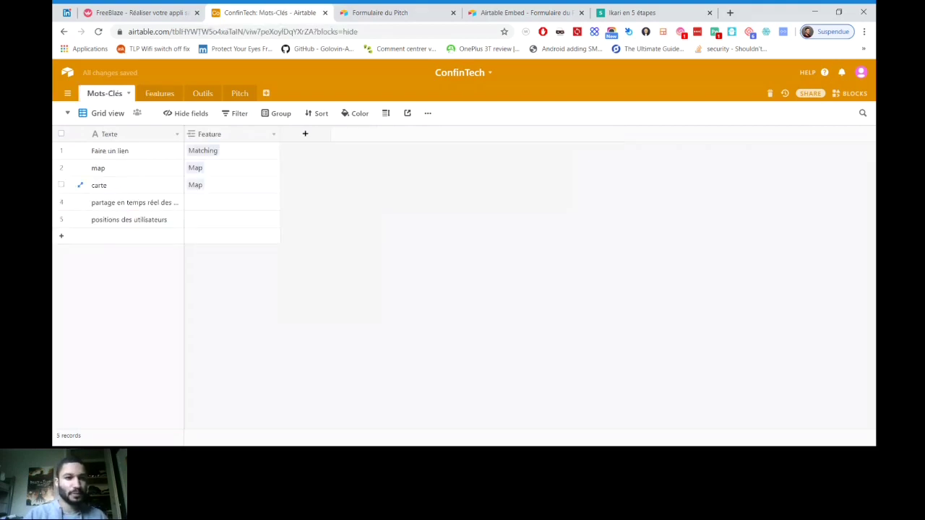
click(231, 203)
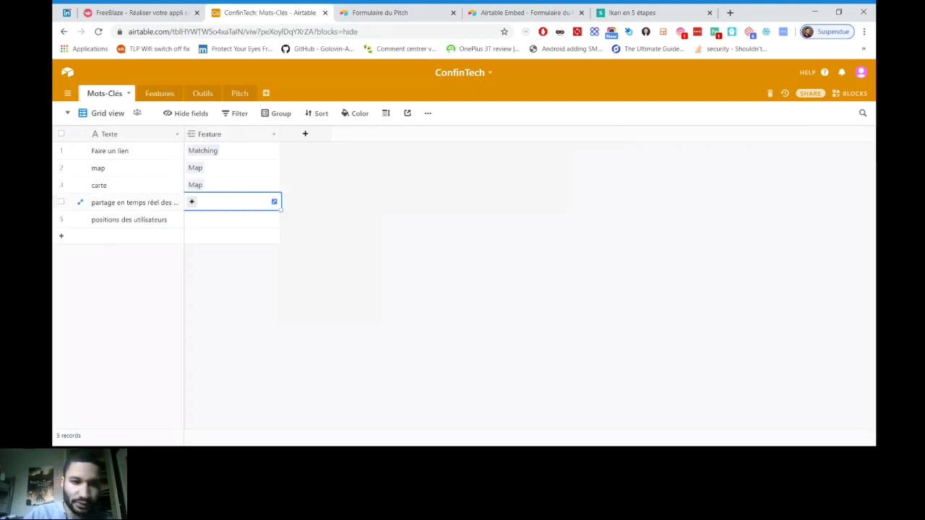
key(Return)
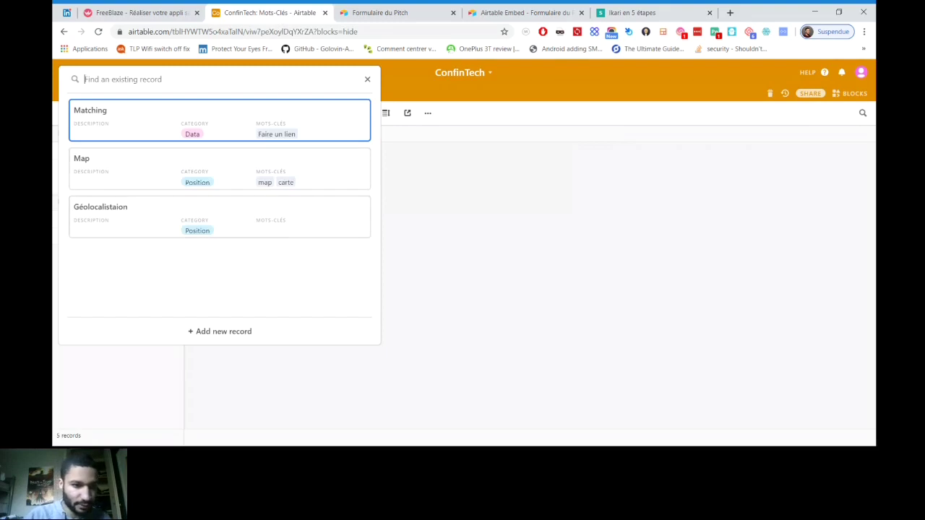
Link both position-sharing keywords to the Géolocalistaion feature
click(216, 215)
click(232, 219)
key(Return)
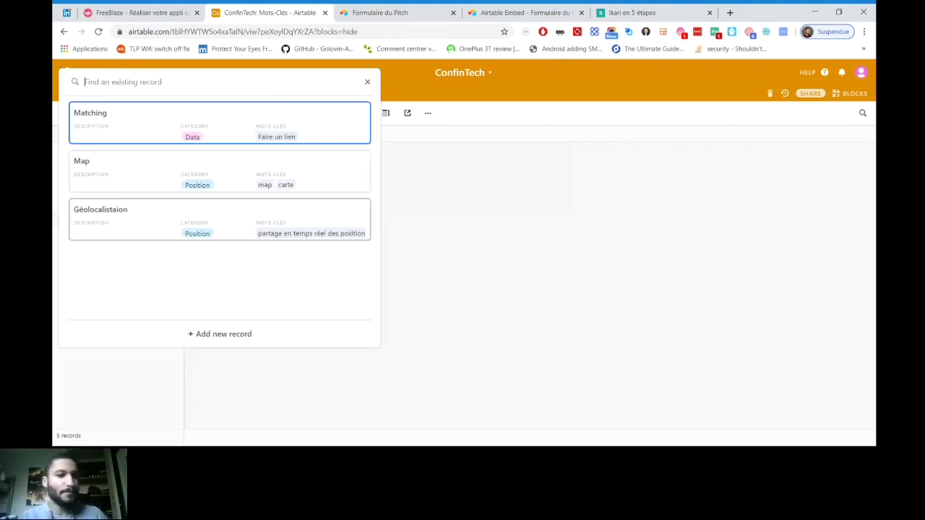
click(217, 217)
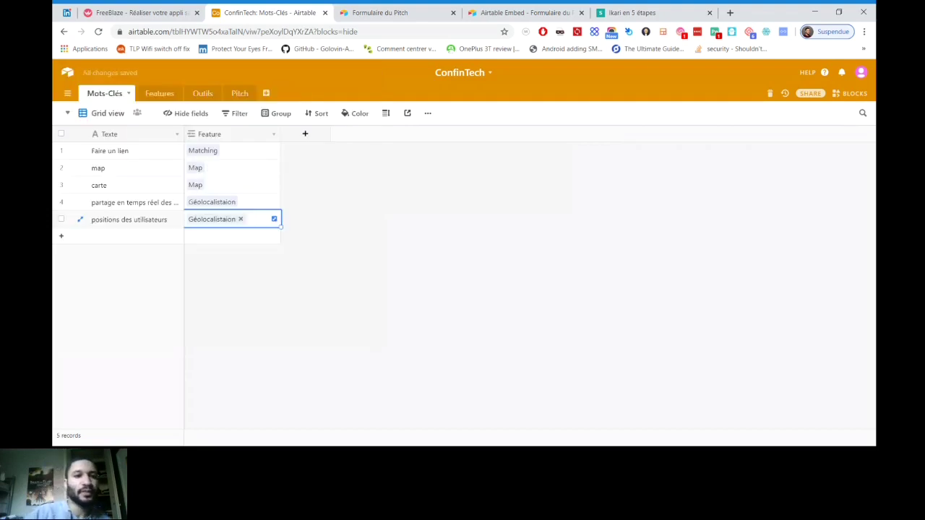
Add a new Mots-Clés keyword row reading 'Applications'
click(239, 93)
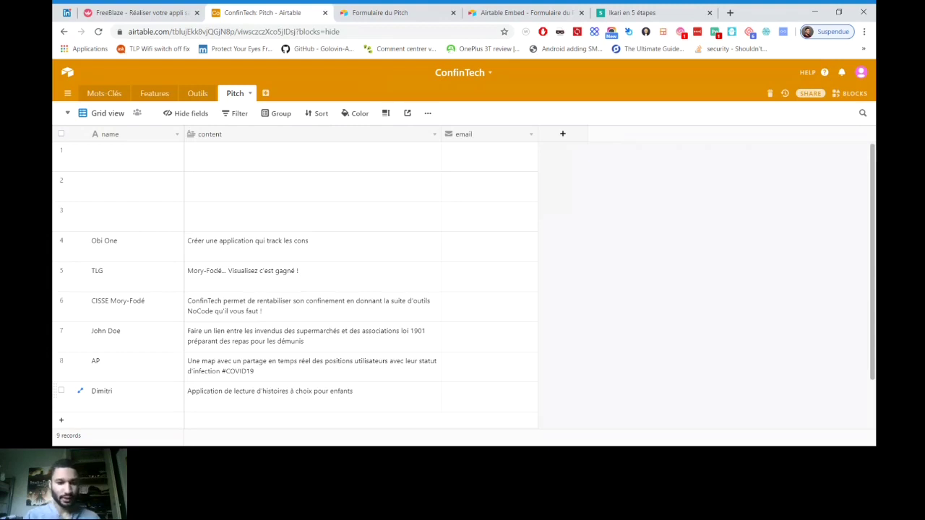
key(alt+Left)
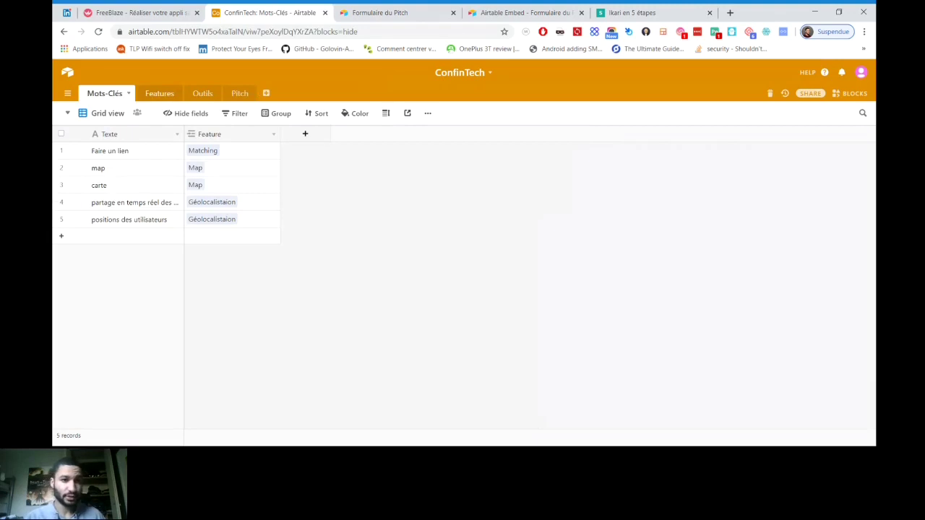
click(108, 236)
text(Applications)
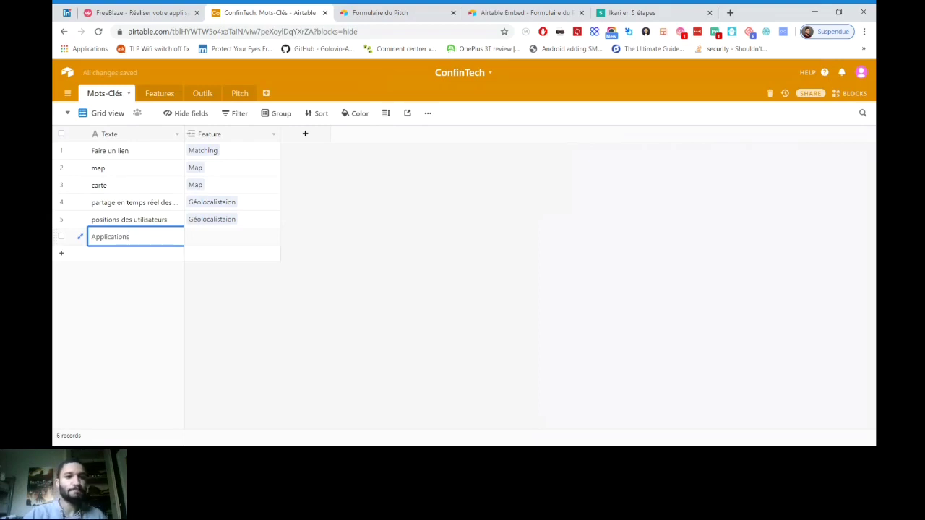
Shorten the sixth keyword from 'appli' to 'app'
key(BackSpace)
key(BackSpace)
key(BackSpace)
key(BackSpace)
key(BackSpace)
key(BackSpace)
key(BackSpace)
key(Left)
key(Left)
key(Left)
key(Left)
key(BackSpace)
text(a)
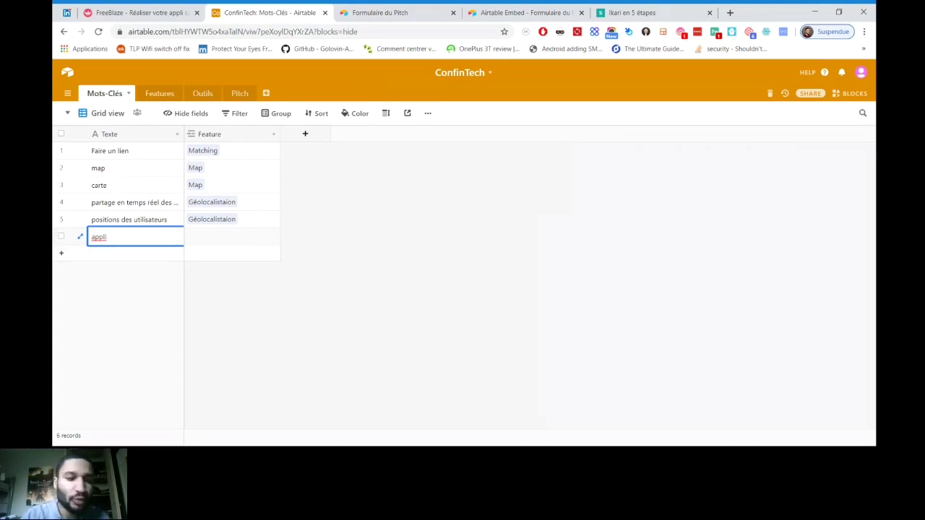
click(107, 237)
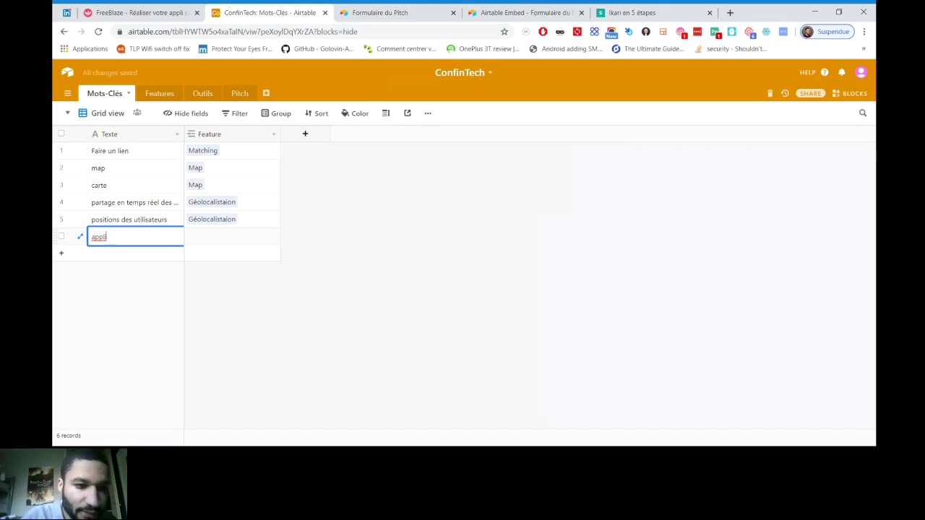
key(BackSpace)
key(BackSpace)
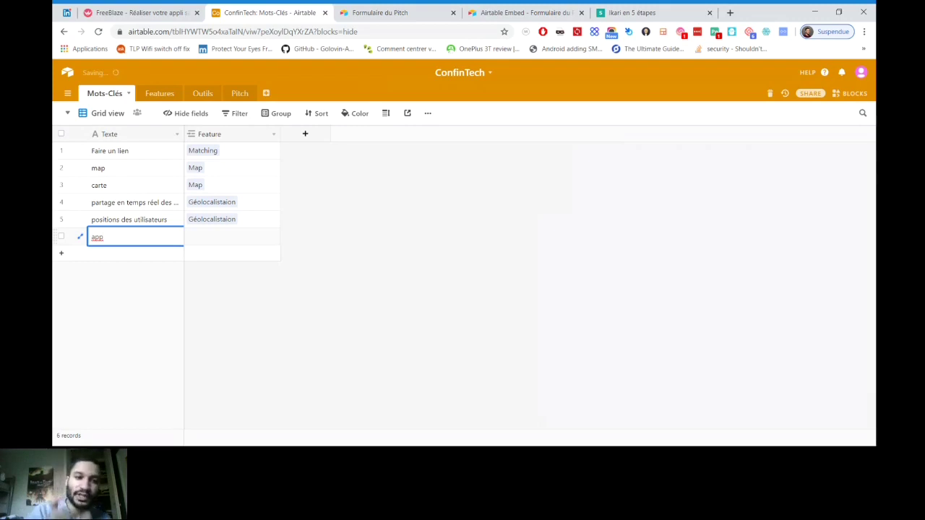
key(Escape)
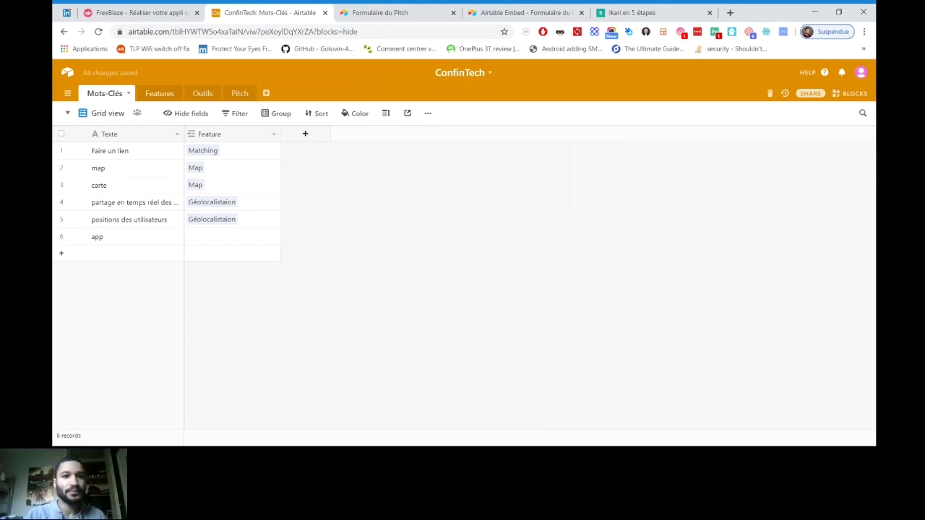
Browse the Outils and Mots-Clés tables, ending on Features
click(202, 93)
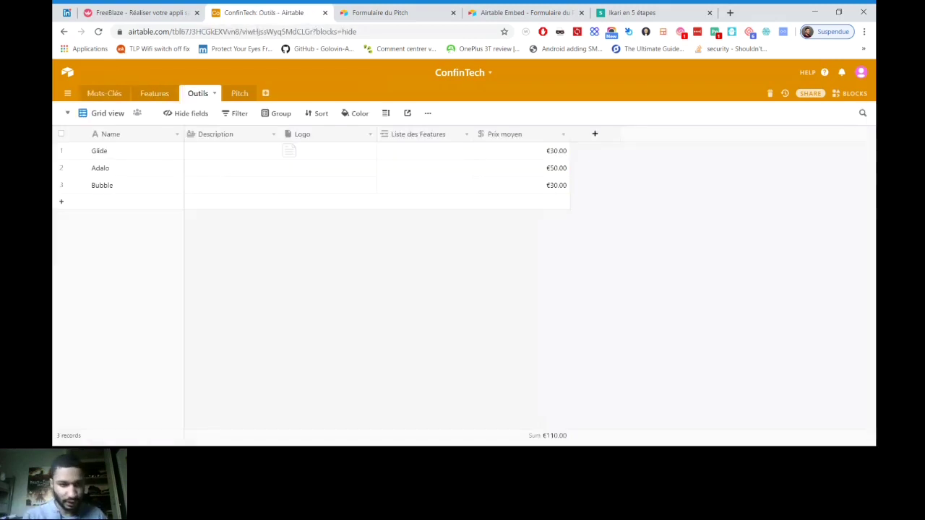
click(155, 93)
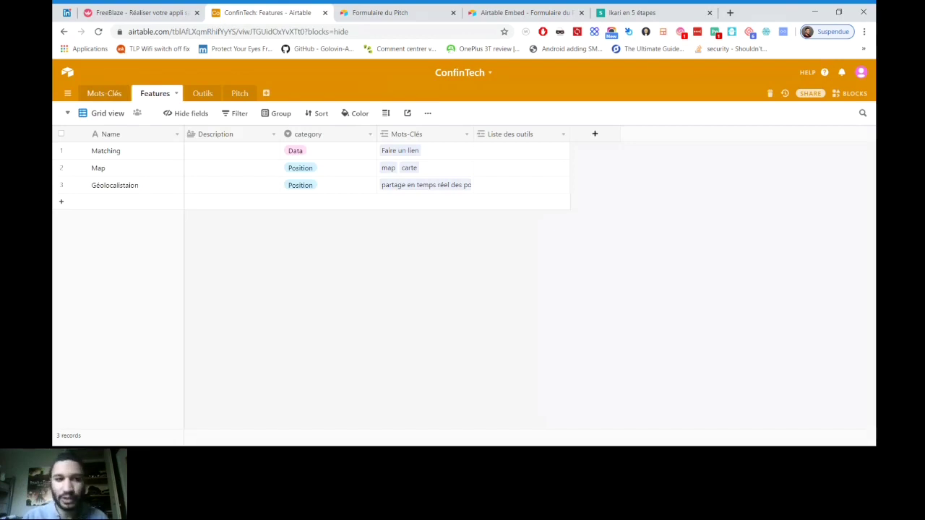
click(104, 94)
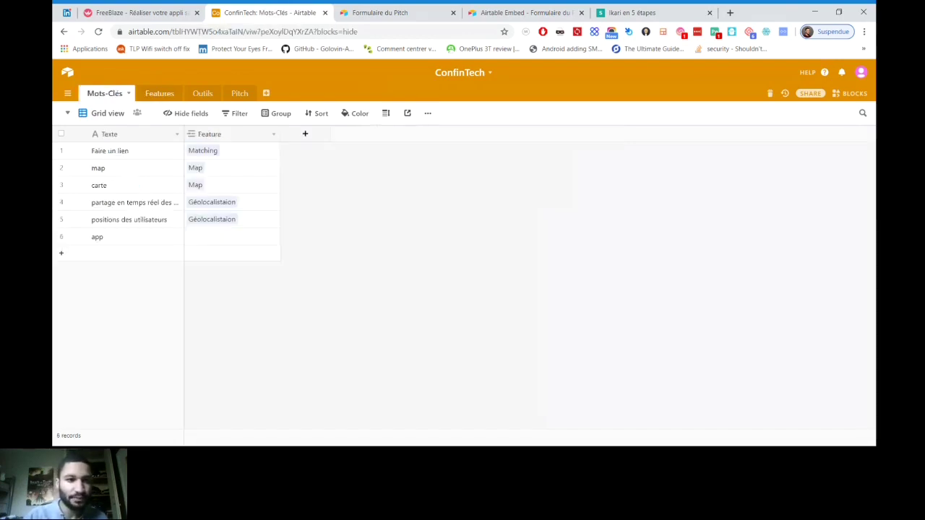
click(155, 93)
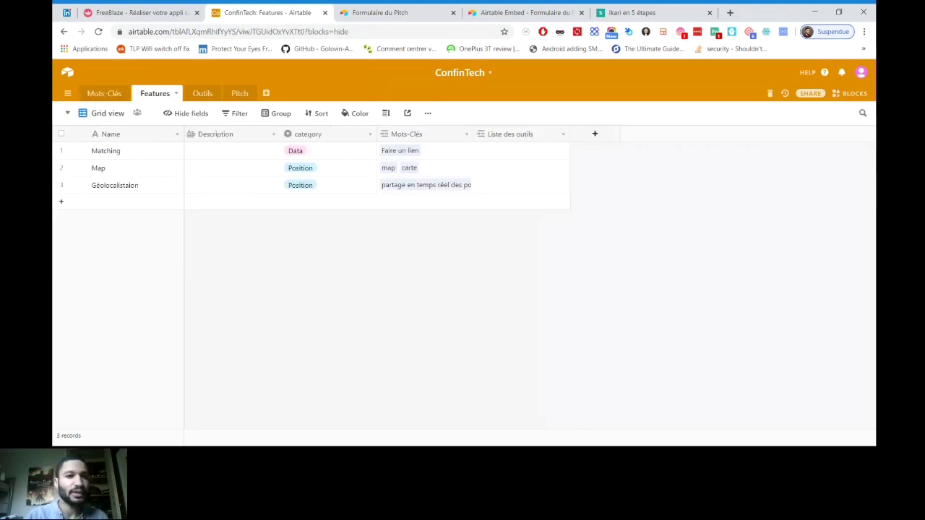
Add feature 'App Mobile' under a new Contexte category, then select the app keyword's Feature cell
click(61, 202)
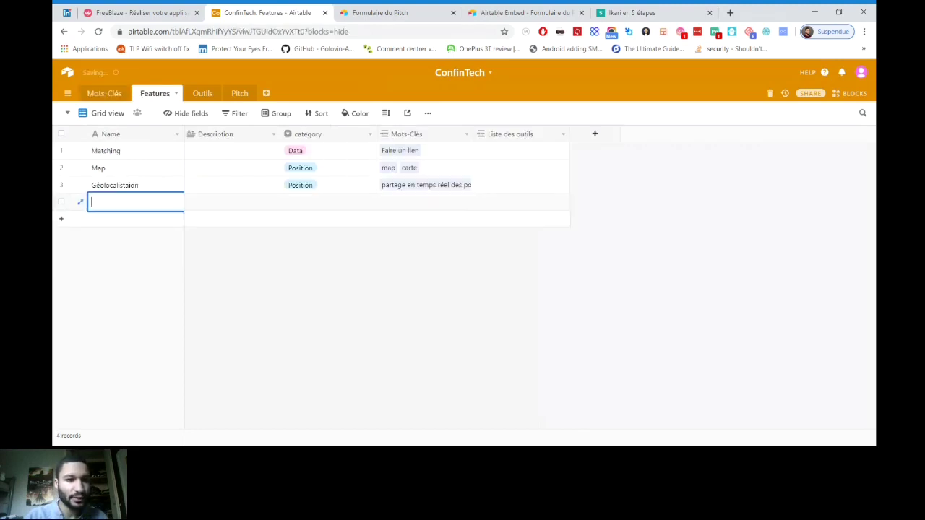
text(A)
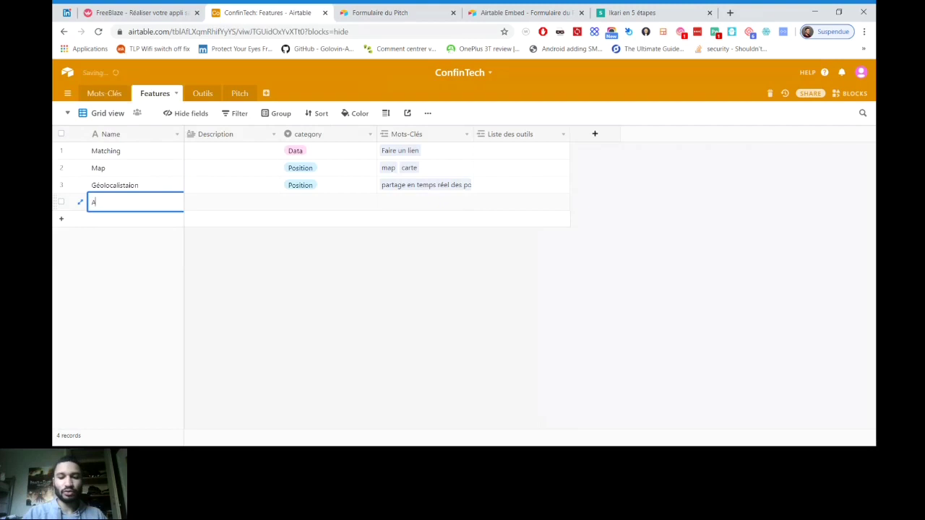
text(pp Mobile)
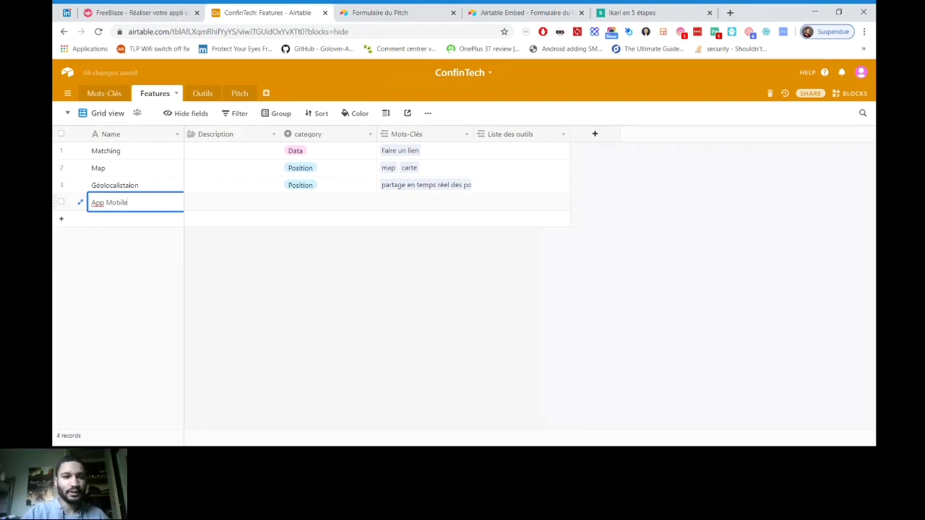
key(Tab)
key(Tab)
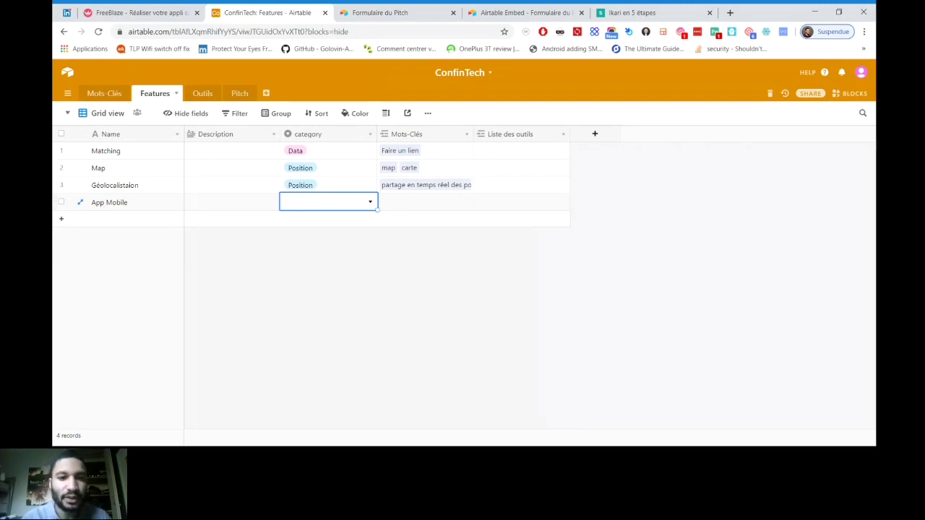
key(Return)
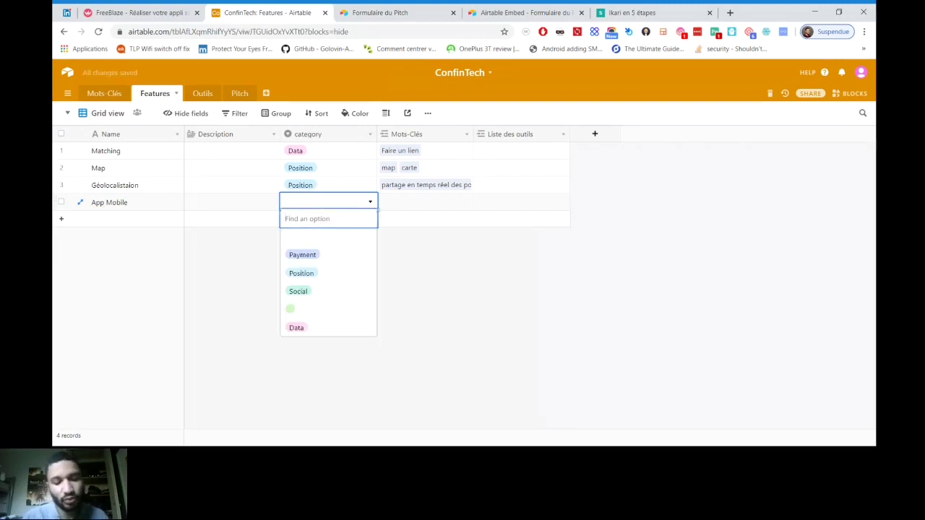
text(Contexte)
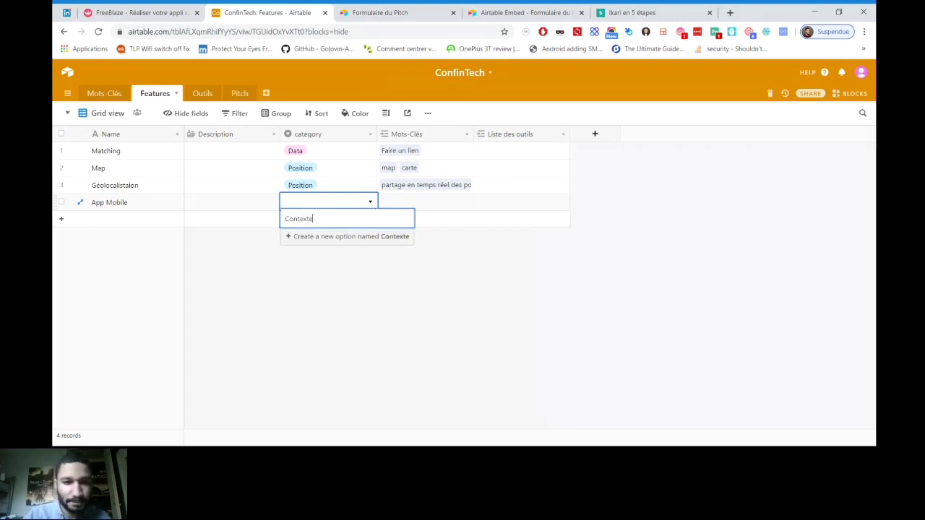
key(Return)
click(104, 93)
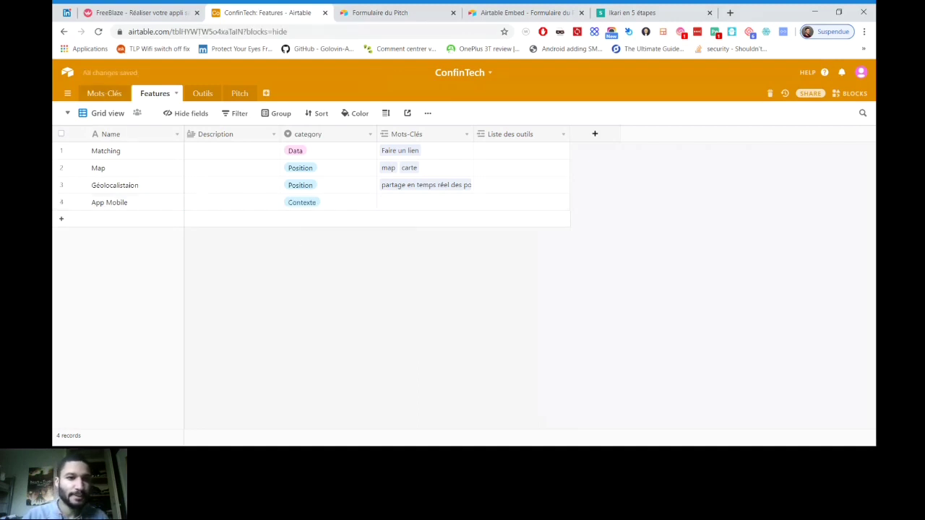
click(231, 236)
Link the app keyword to App Mobile, check the Pitch table, then add a seventh keyword row
key(Return)
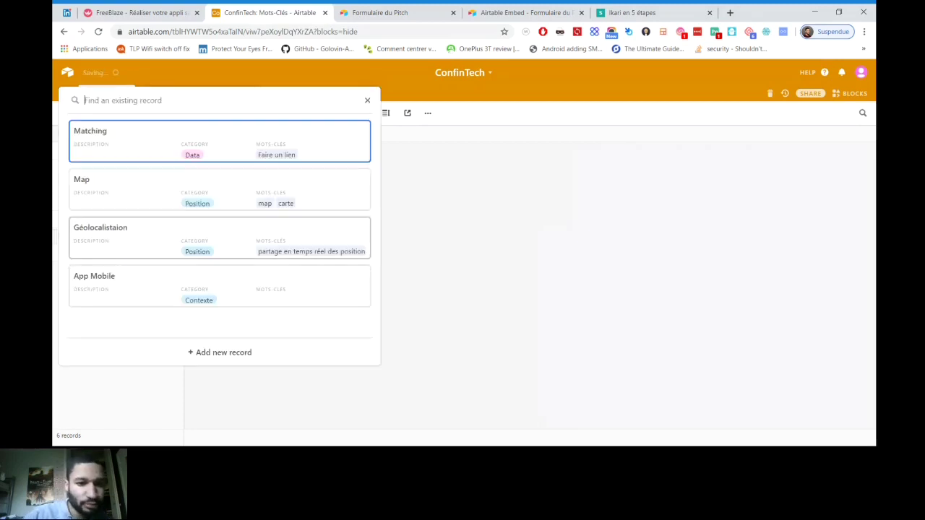
click(220, 285)
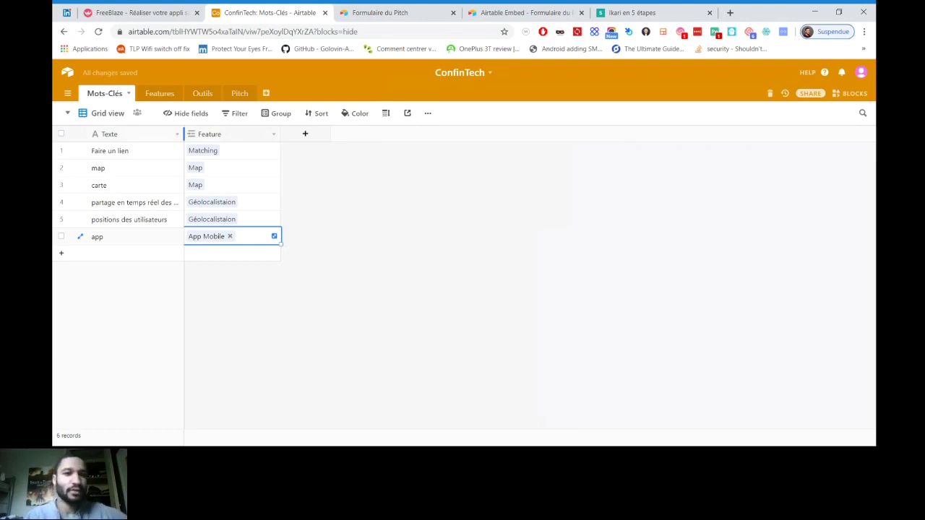
click(239, 94)
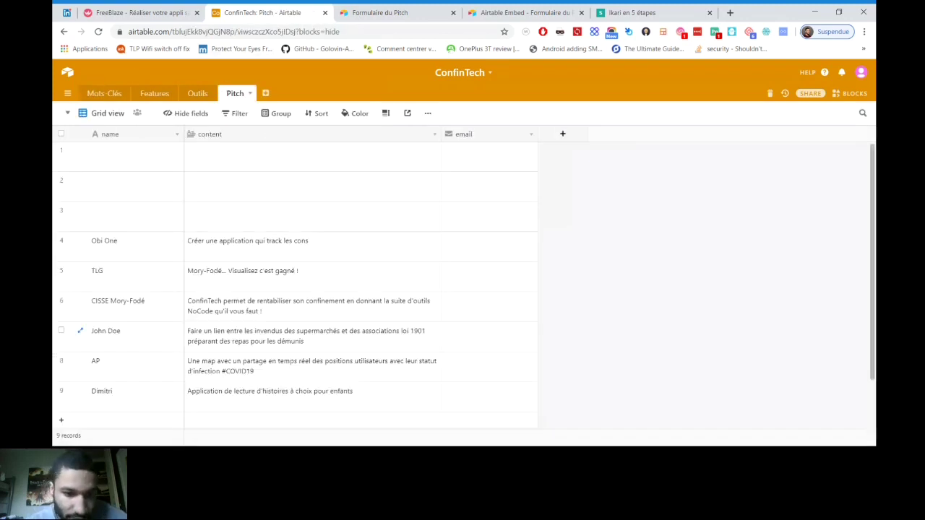
scroll(108, 332, down, 1)
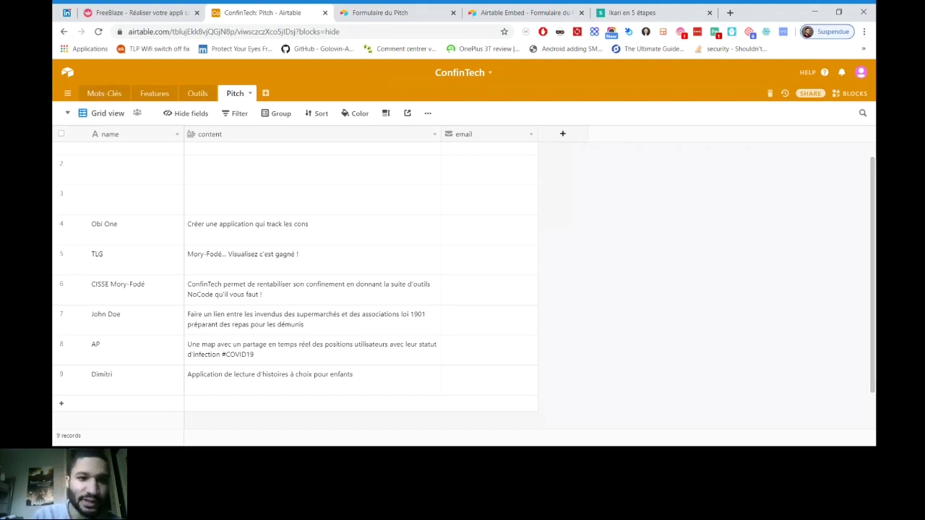
click(104, 93)
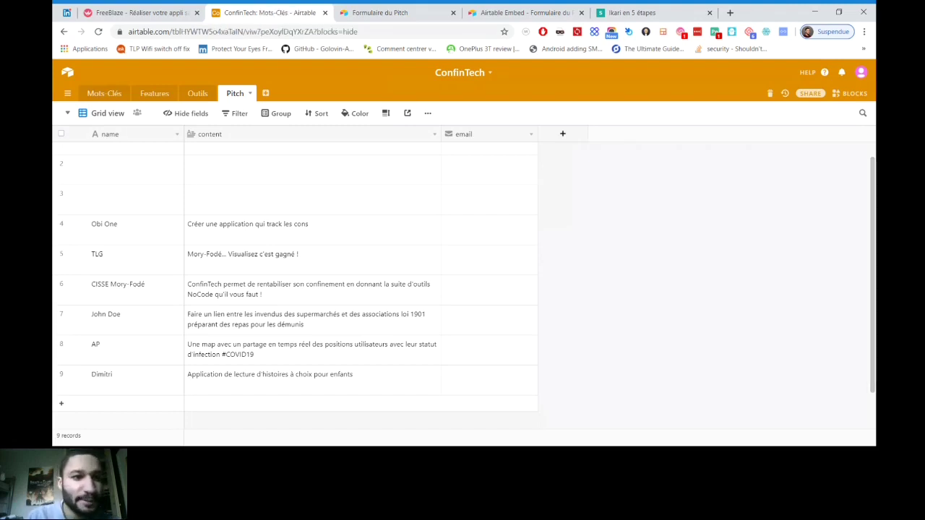
click(62, 252)
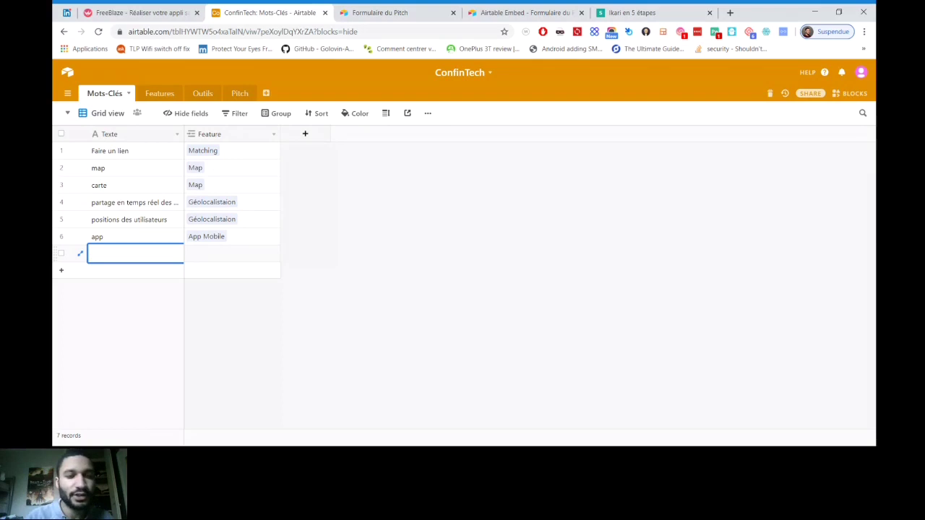
Enter the keyword 'track' in the new row and link it to the Géolocalistaion feature
text(track)
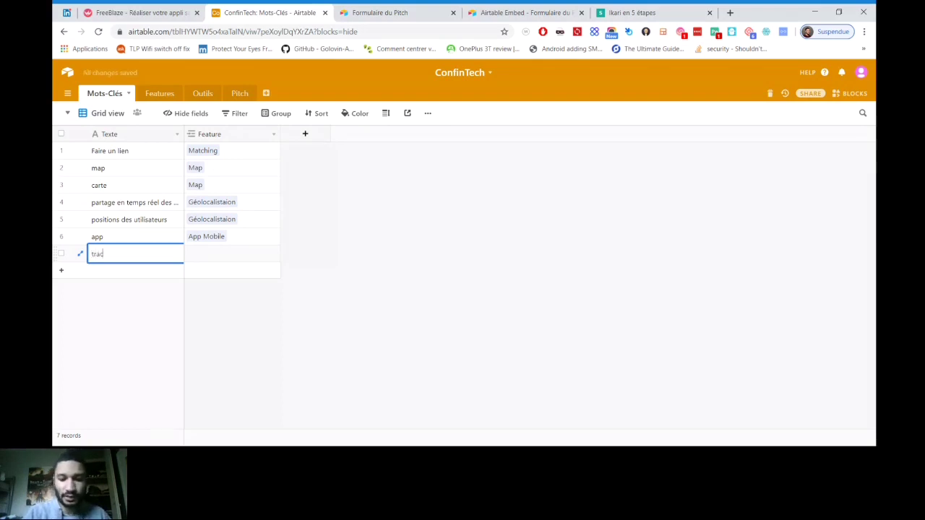
click(231, 253)
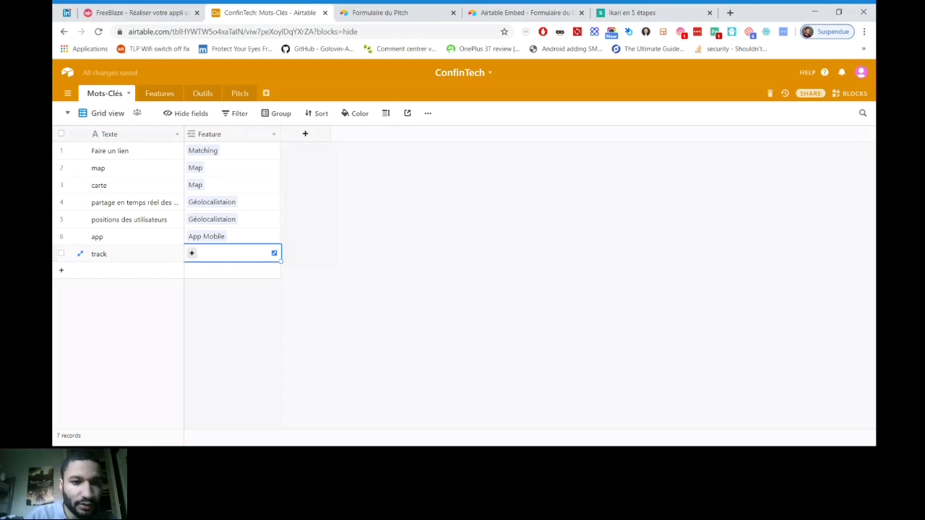
click(192, 253)
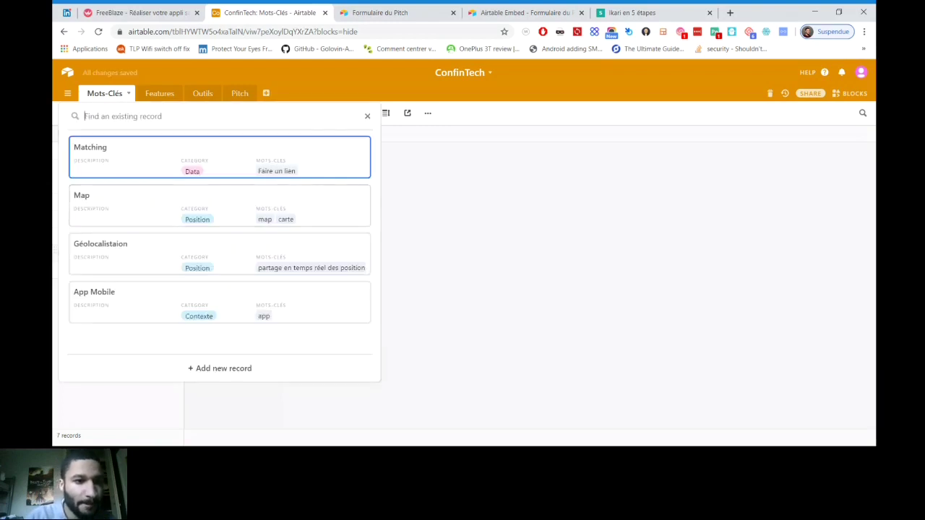
click(192, 253)
key(Escape)
click(159, 93)
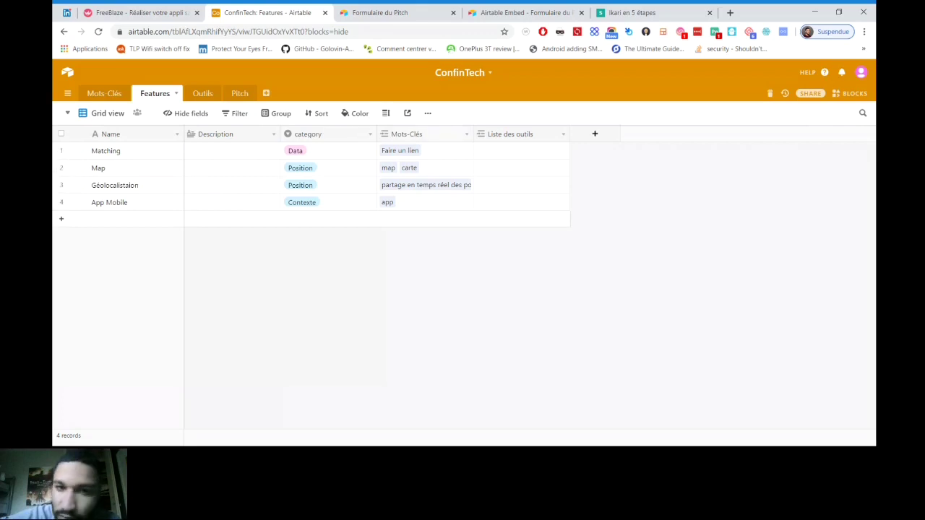
Group the Features view by the category field
click(277, 114)
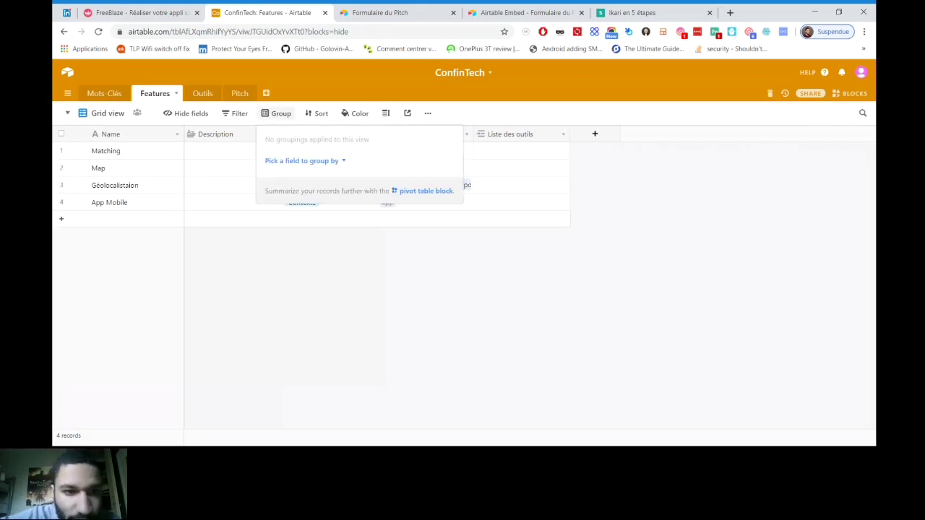
click(301, 160)
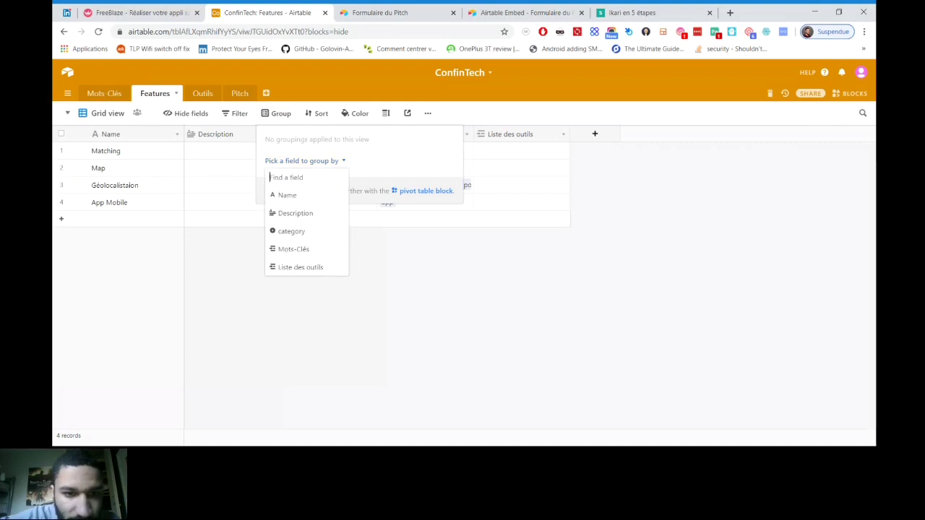
click(291, 231)
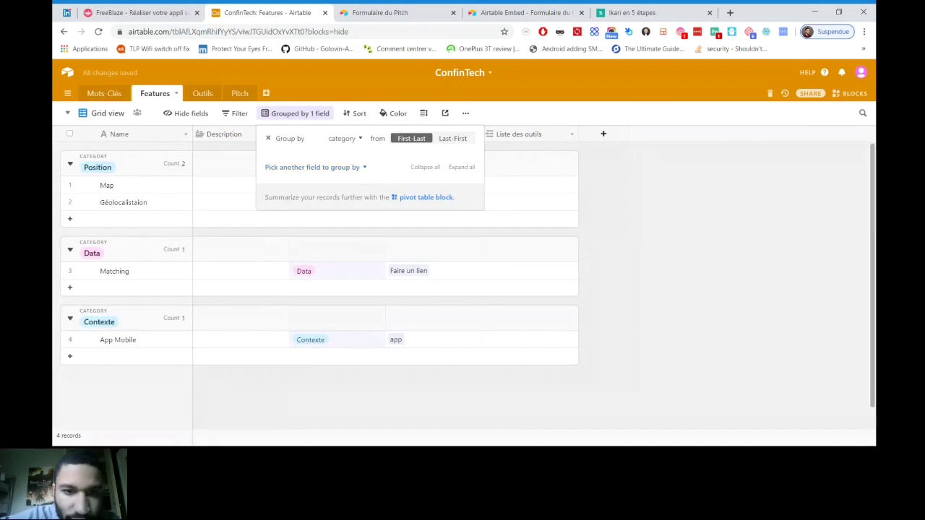
key(Escape)
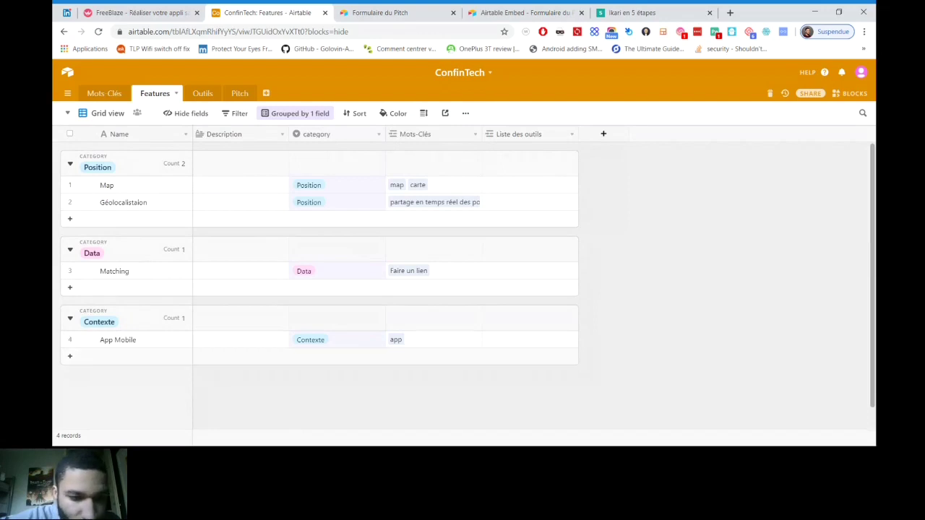
Add a 'Site Web' feature record in the Contexte group
click(70, 355)
text(Si)
key(BackSpace)
text(s)
key(BackSpace)
text(Site Web)
key(Return)
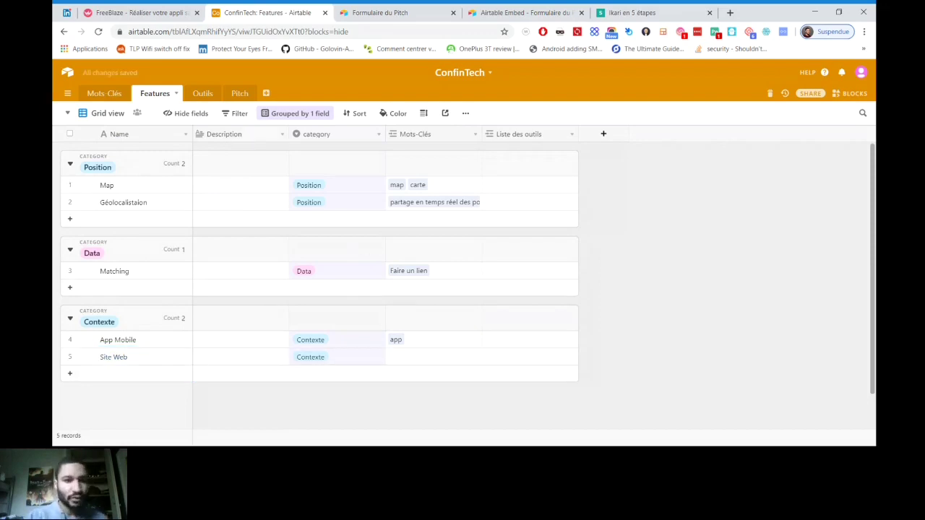
Add a Mots-Clés filter, trying 'is empty' before settling on 'is not empty'
click(235, 114)
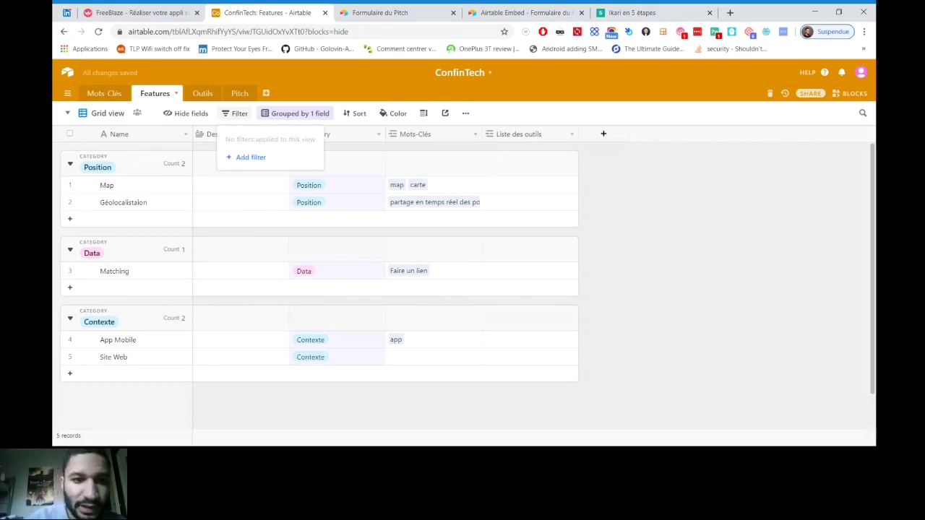
click(249, 157)
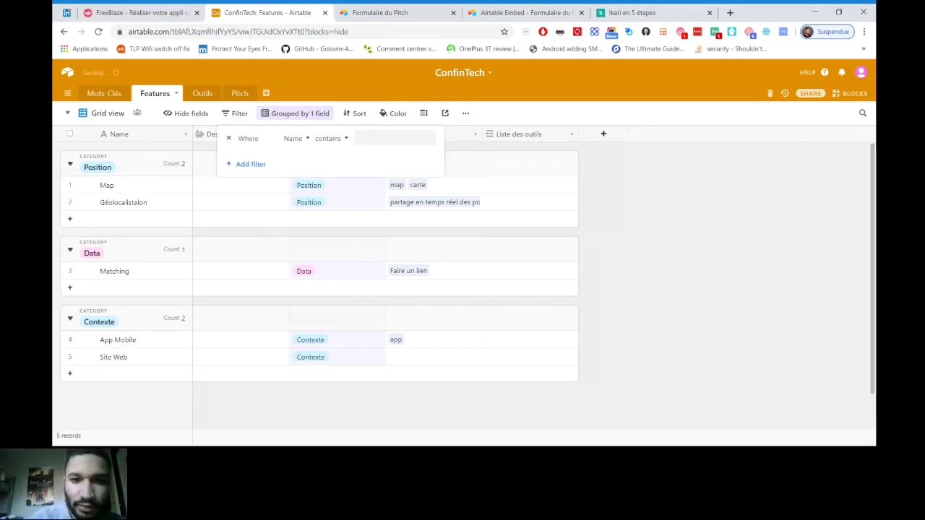
click(296, 138)
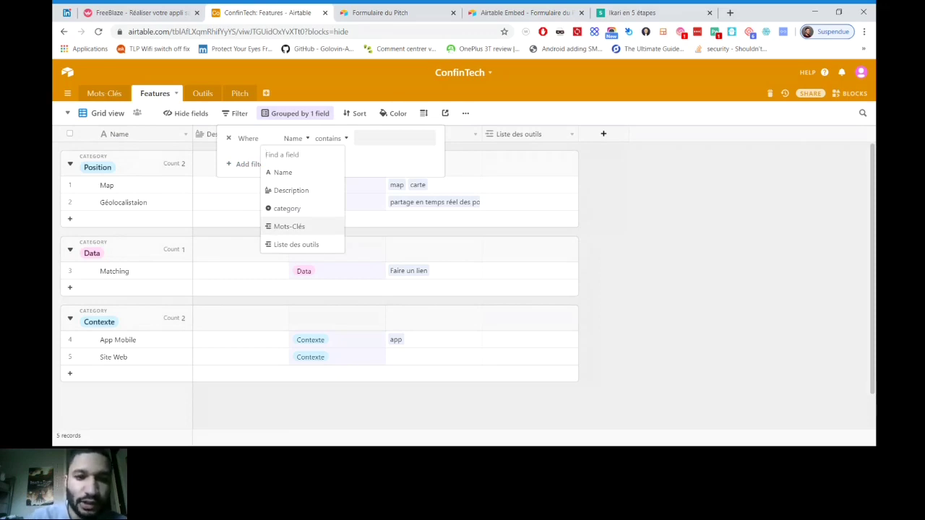
click(289, 226)
click(329, 138)
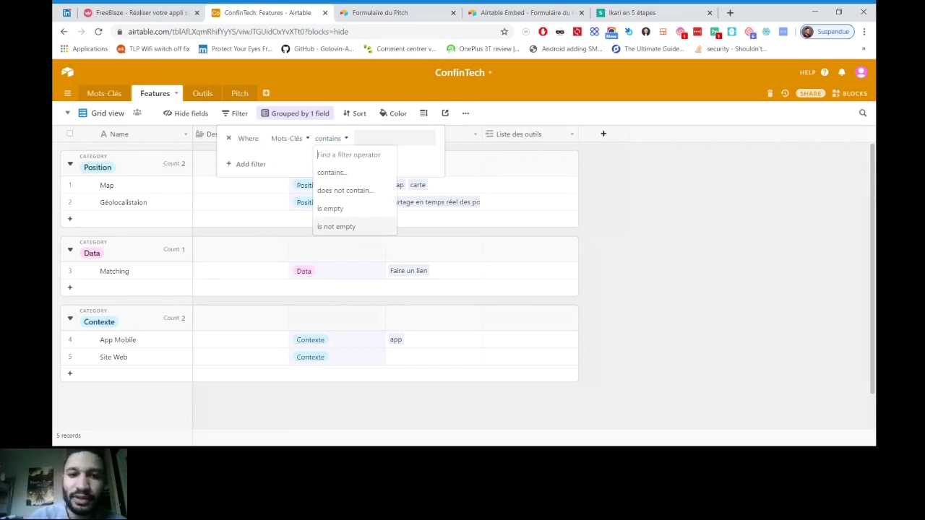
click(336, 226)
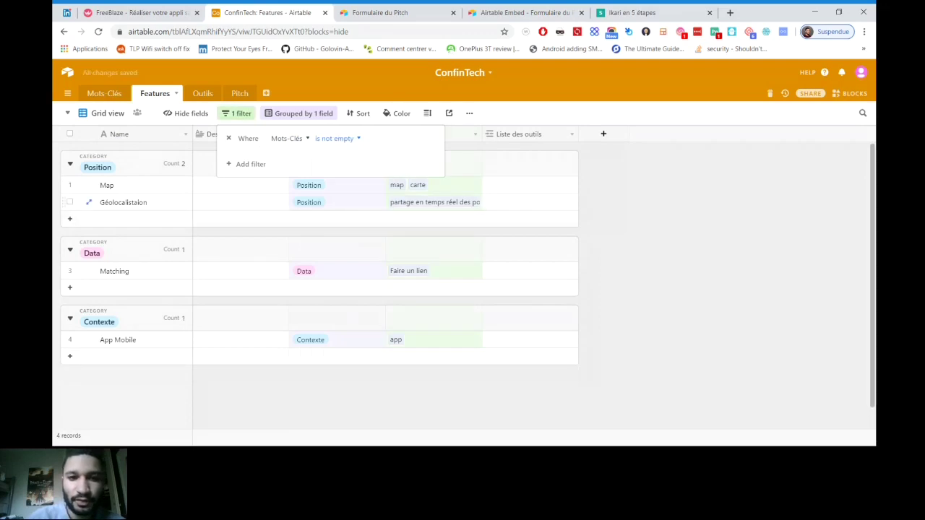
click(337, 138)
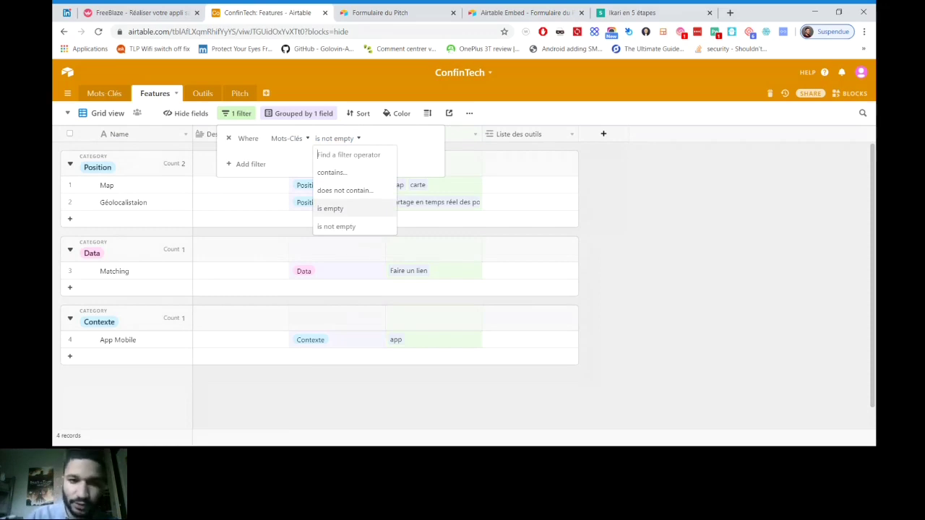
click(330, 208)
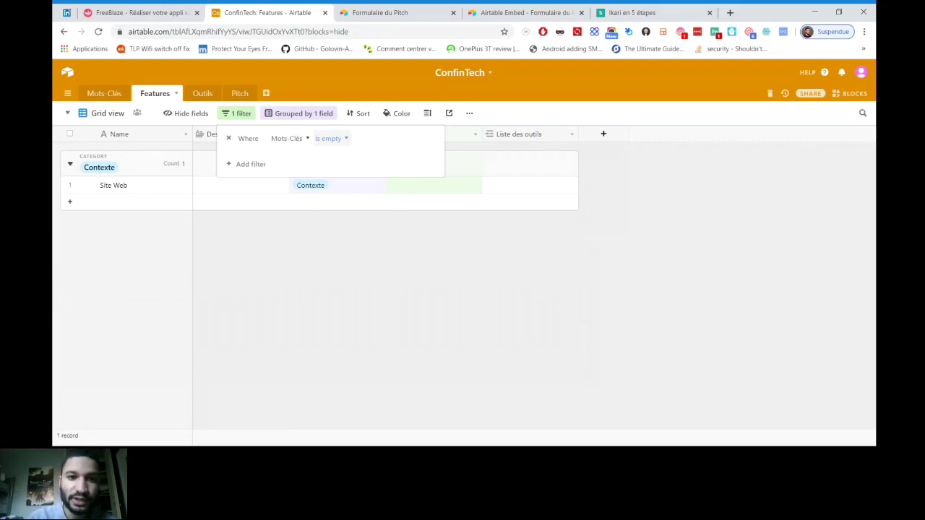
click(330, 138)
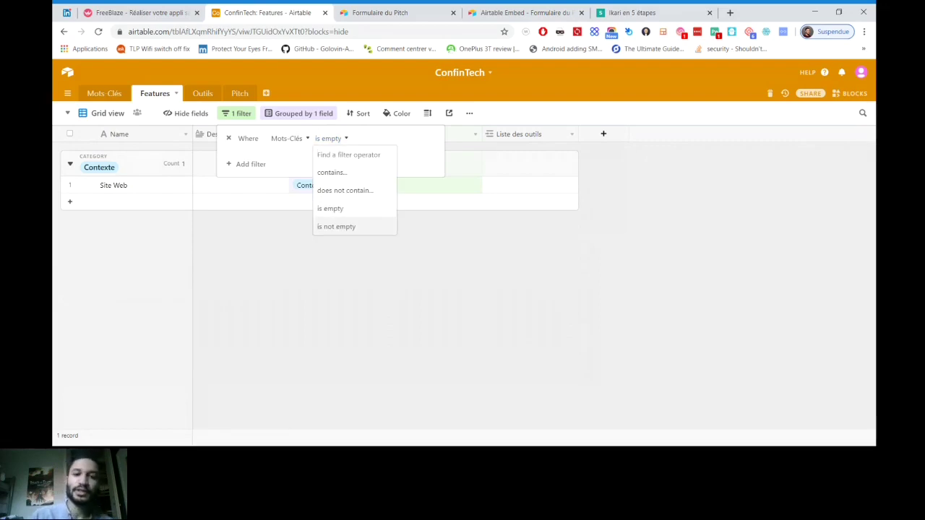
key(Up)
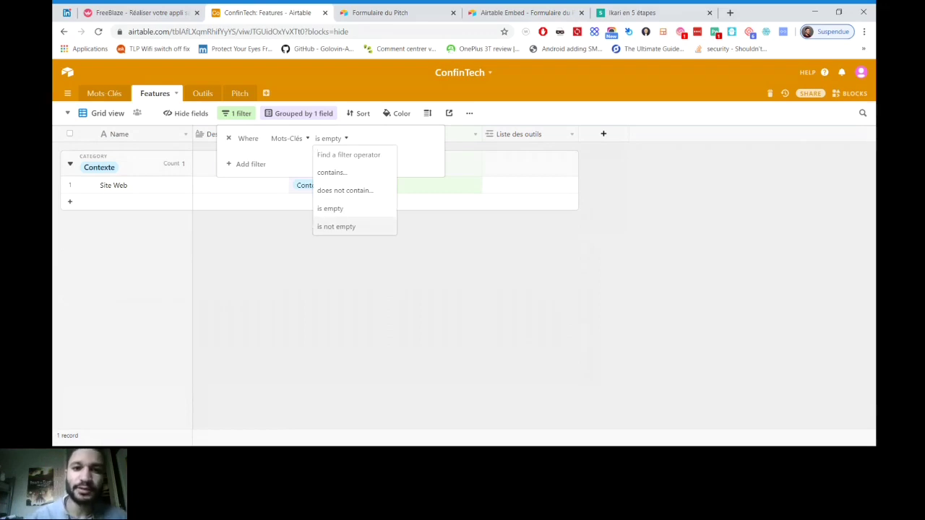
key(Return)
Close the filter settings and move from Mots-Clés to the Outils table
key(Escape)
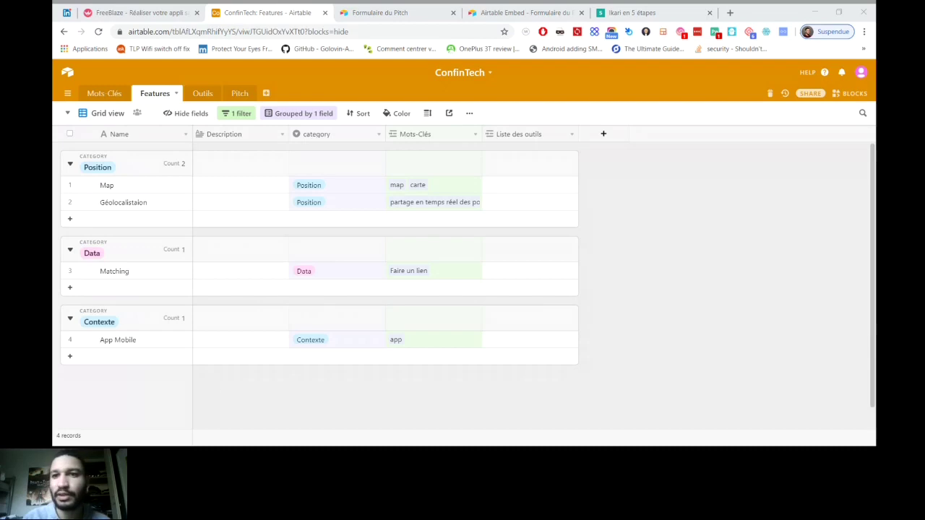
key(alt+Tab)
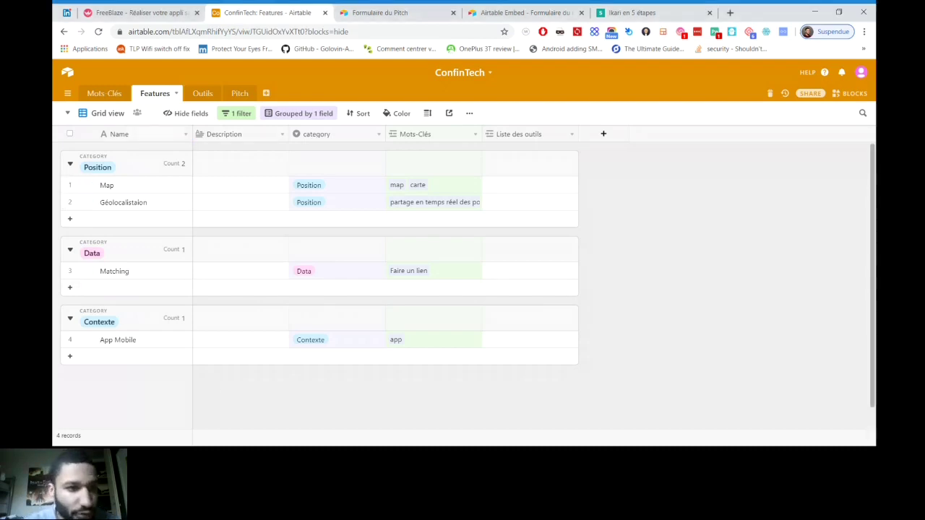
click(104, 93)
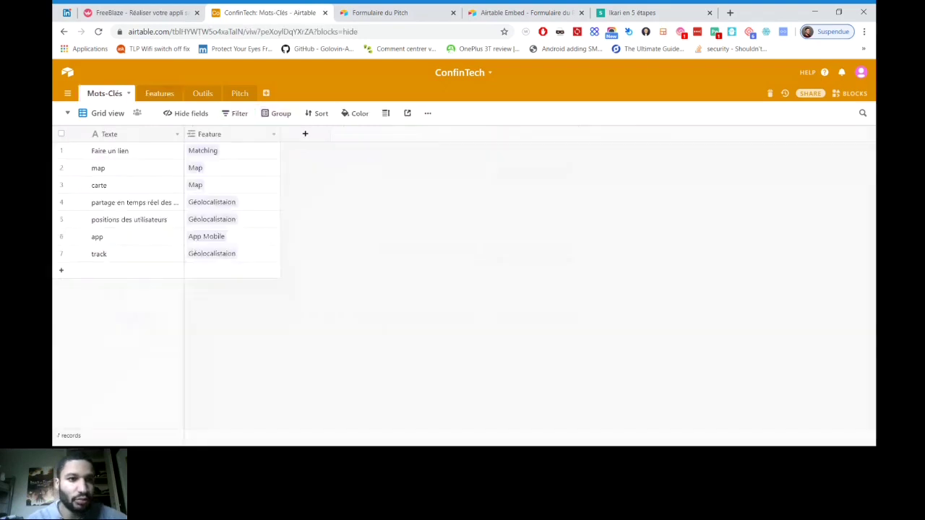
click(203, 94)
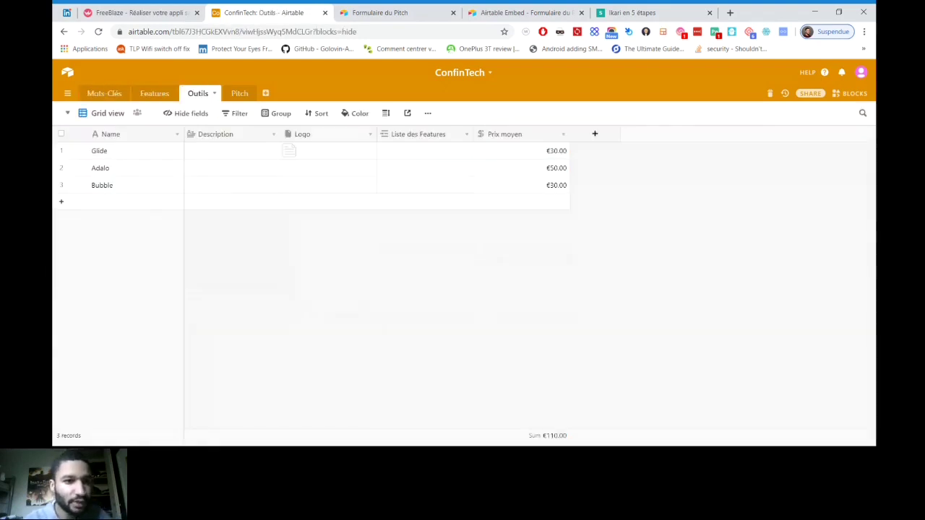
Link Glide's Liste des Features to Map, App Mobile and Matching
click(328, 167)
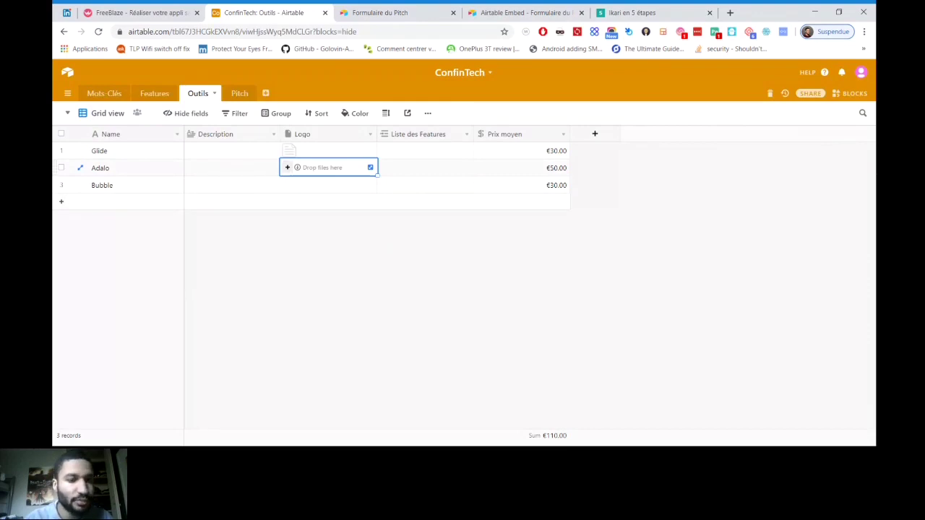
click(425, 151)
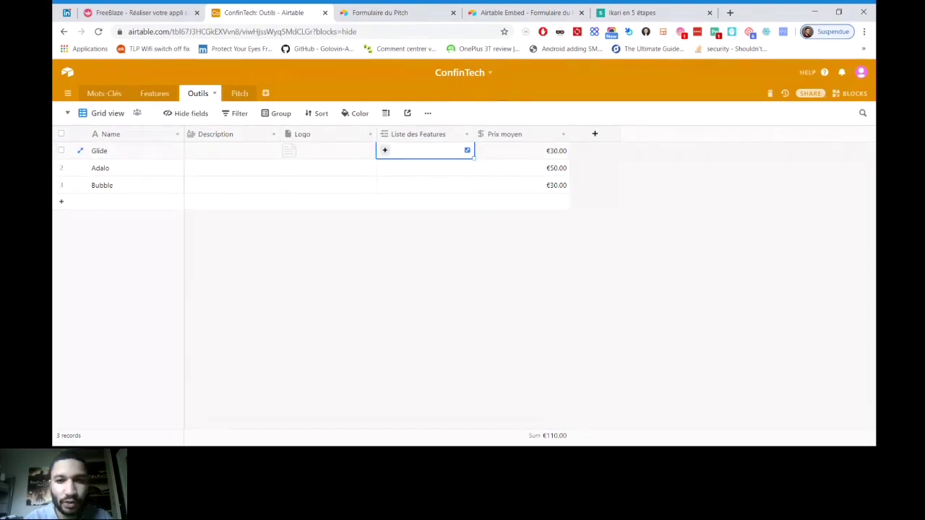
key(Return)
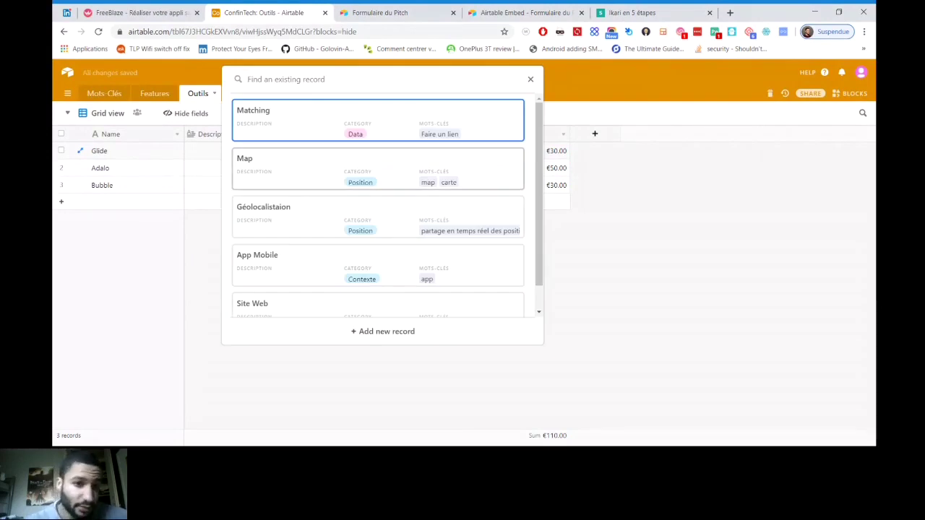
click(377, 168)
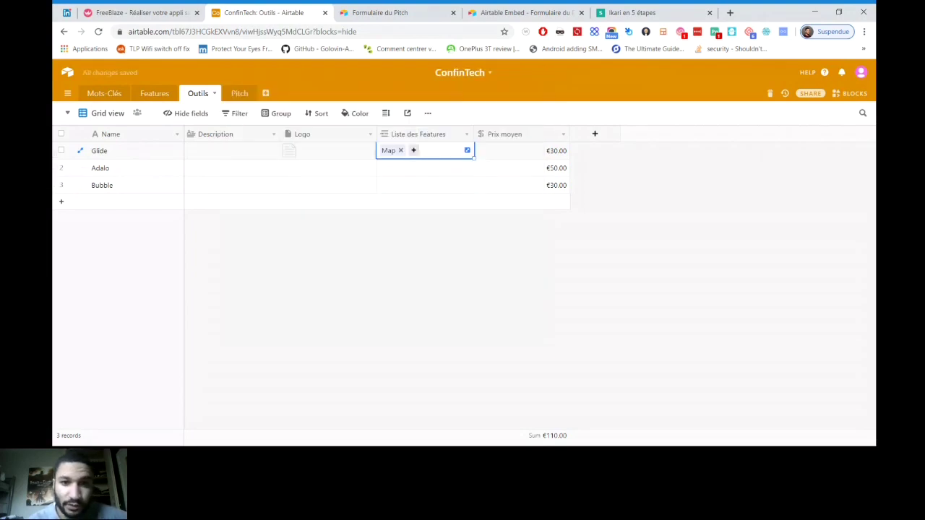
click(413, 150)
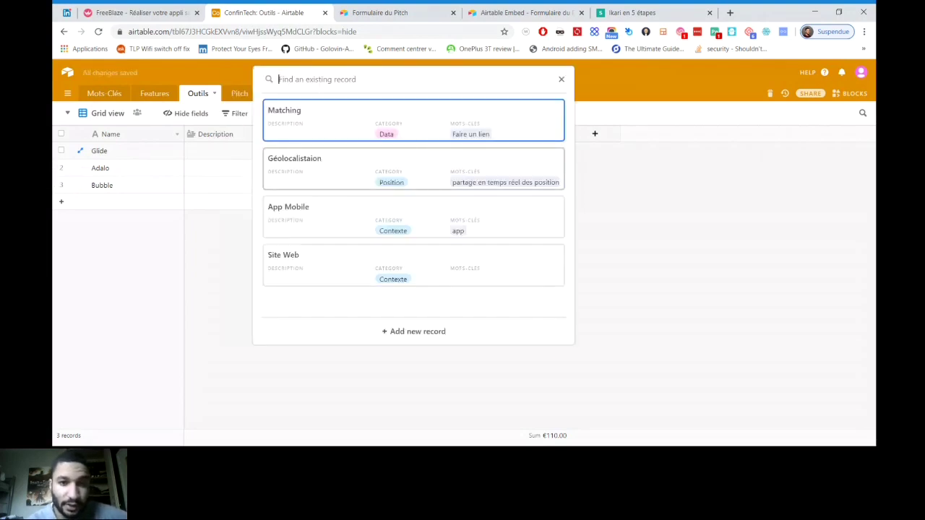
click(413, 217)
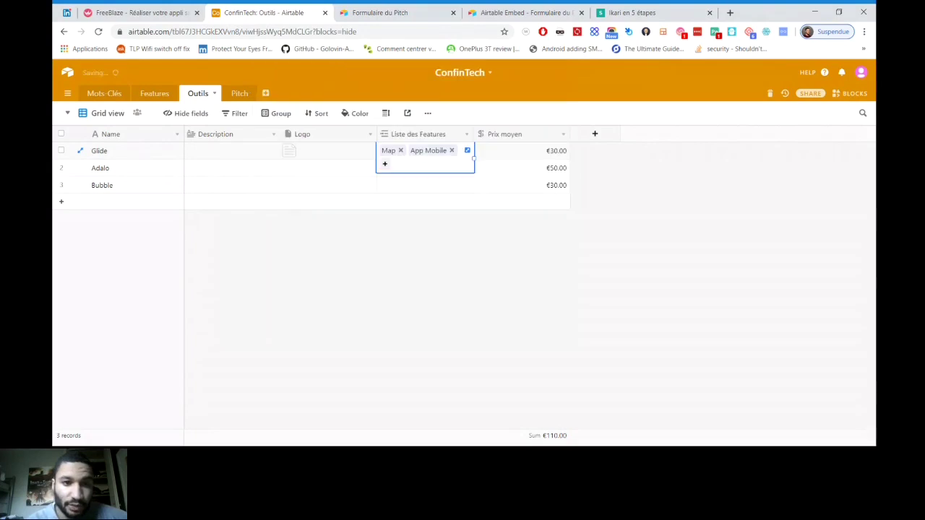
key(Return)
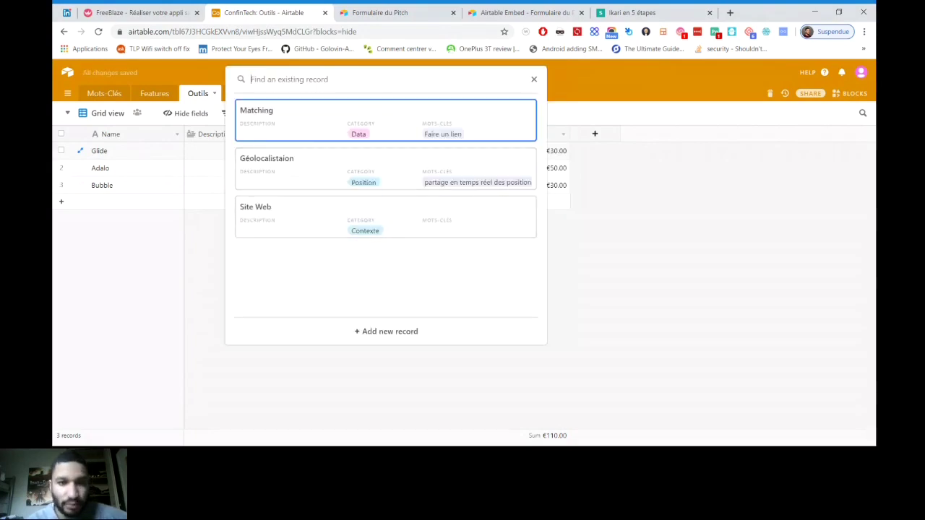
key(Return)
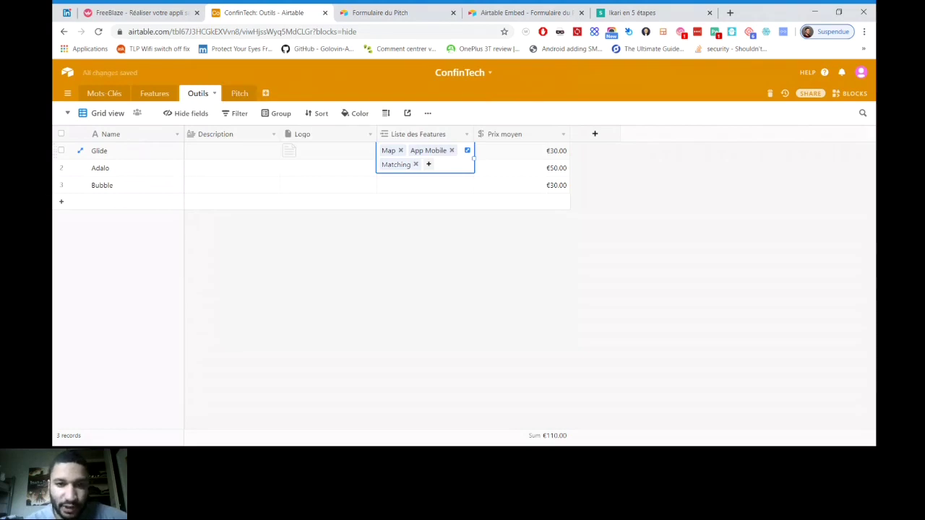
Link Adalo to Matching, Map and App Mobile, removing an accidentally added Géolocalistaion
click(425, 185)
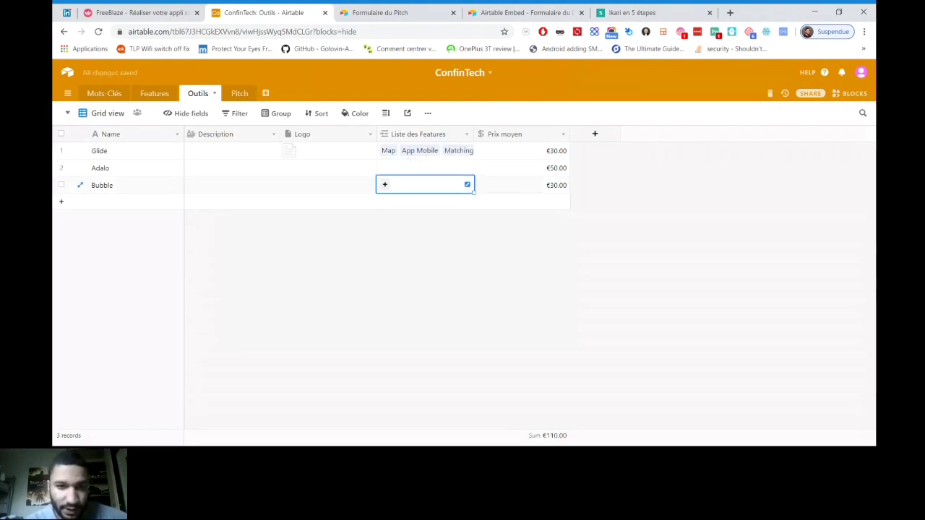
click(425, 168)
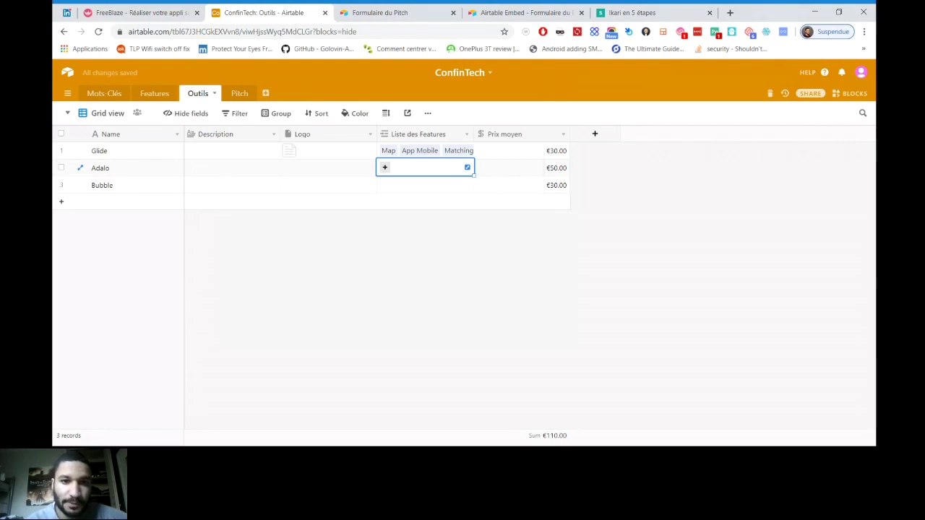
click(385, 167)
key(Return)
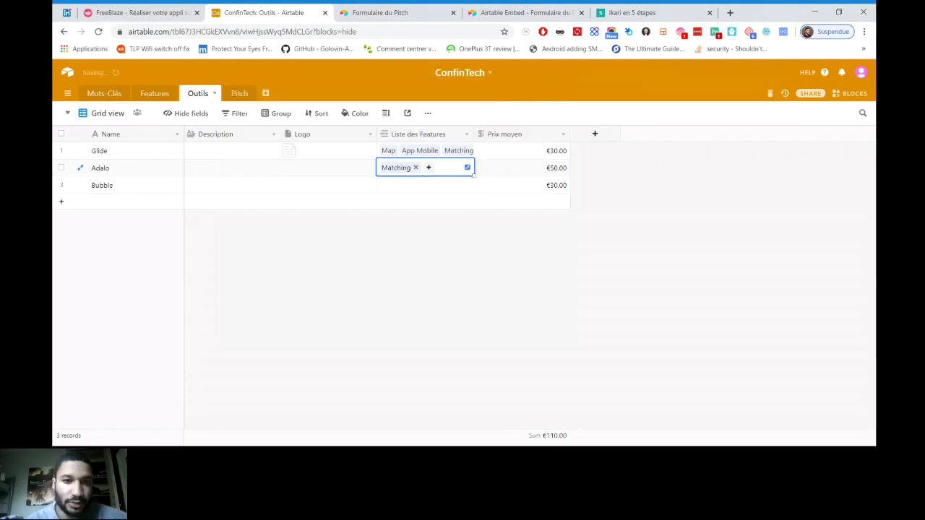
key(Return)
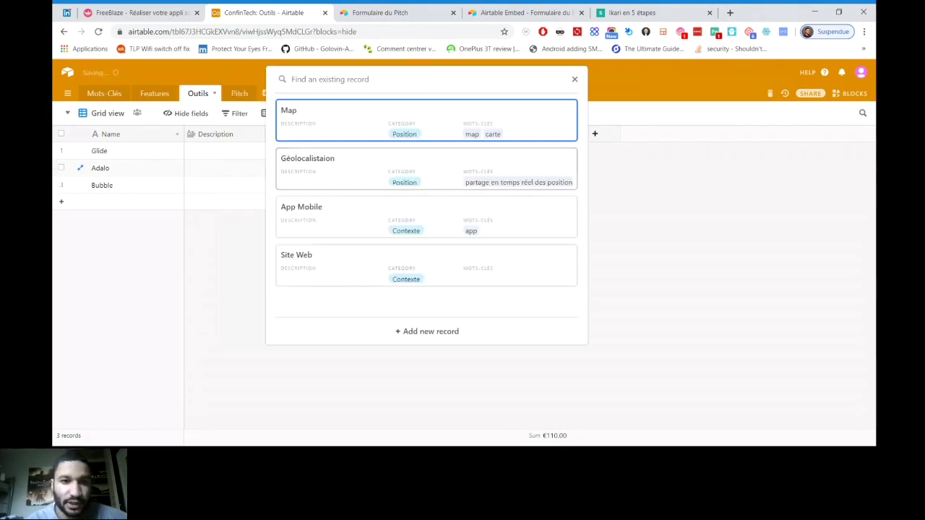
key(Return)
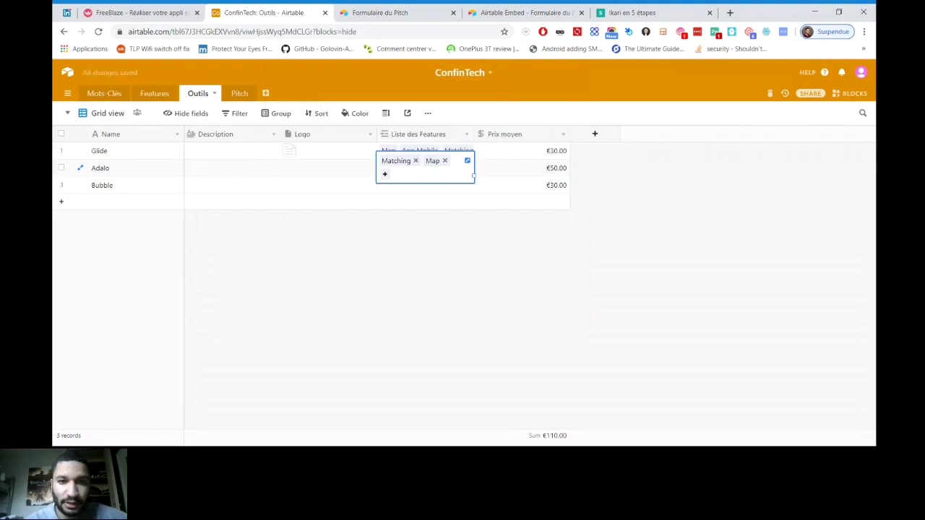
key(Return)
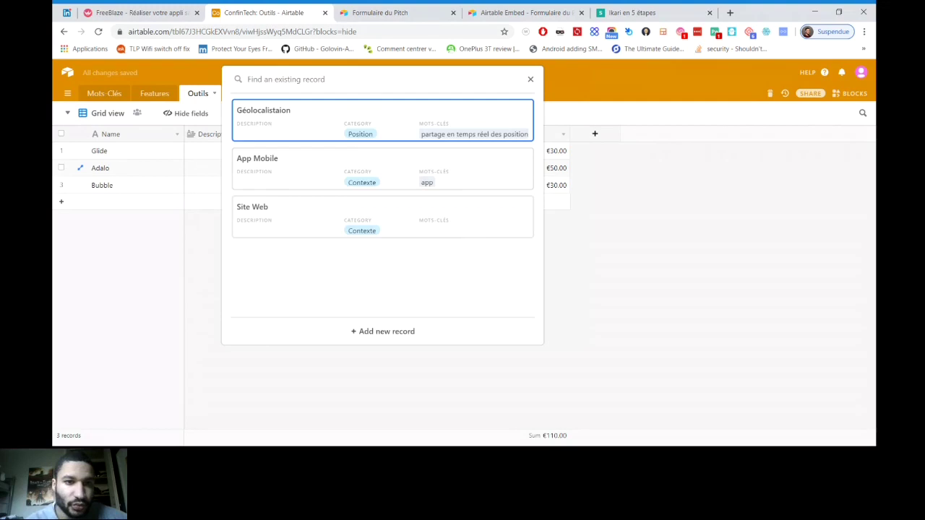
key(Return)
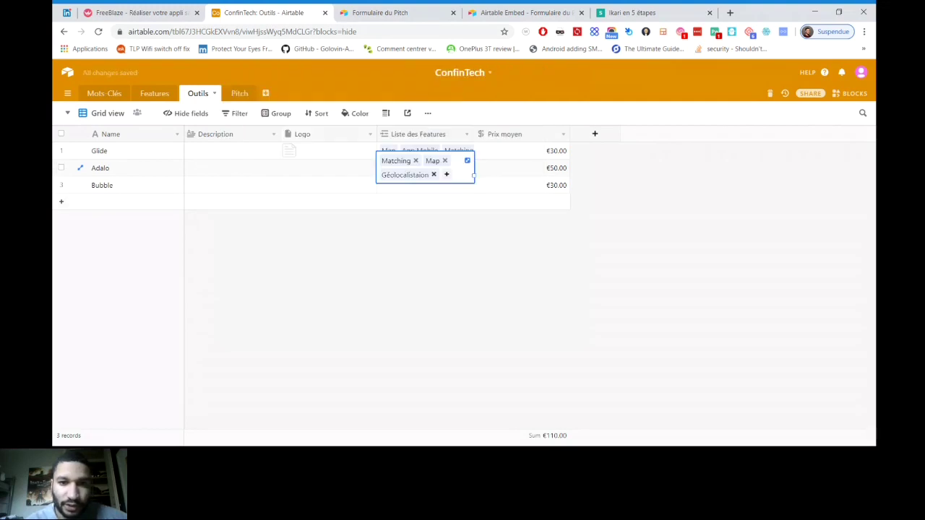
key(BackSpace)
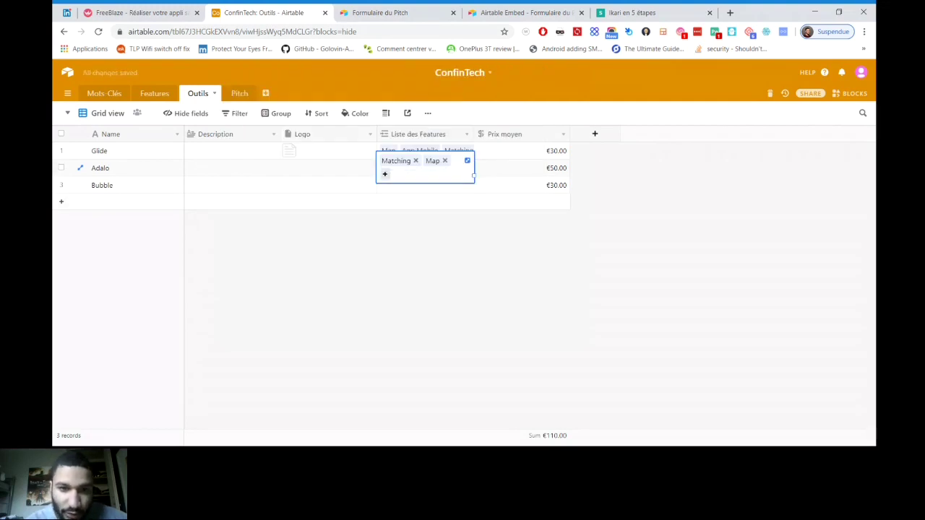
key(Return)
key(Down)
key(Return)
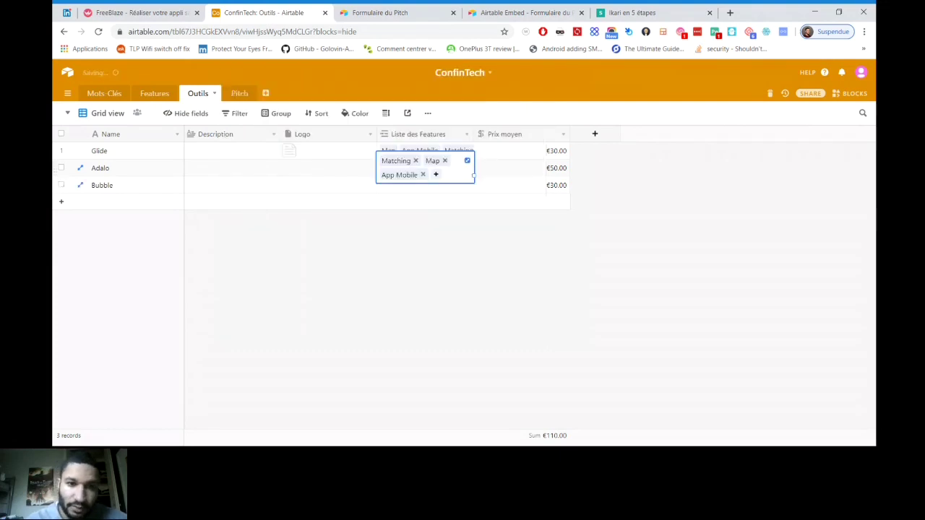
key(Return)
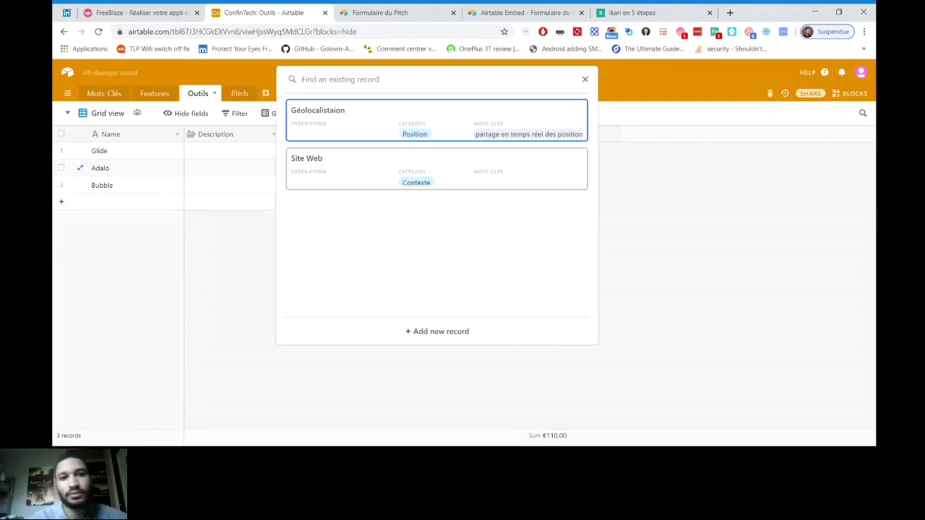
key(Escape)
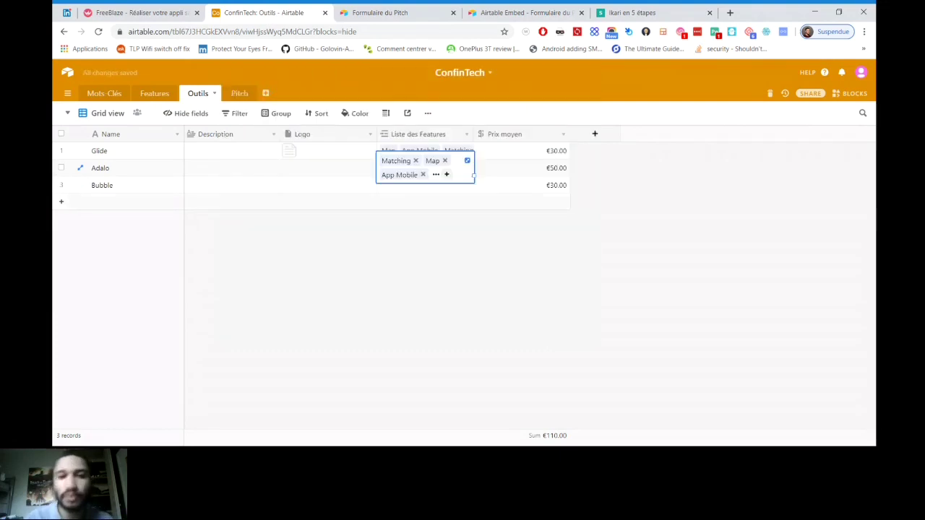
Link Bubble's Liste des Features to Matching, Map, Géolocalistaion, App Mobile and one more feature
key(Down)
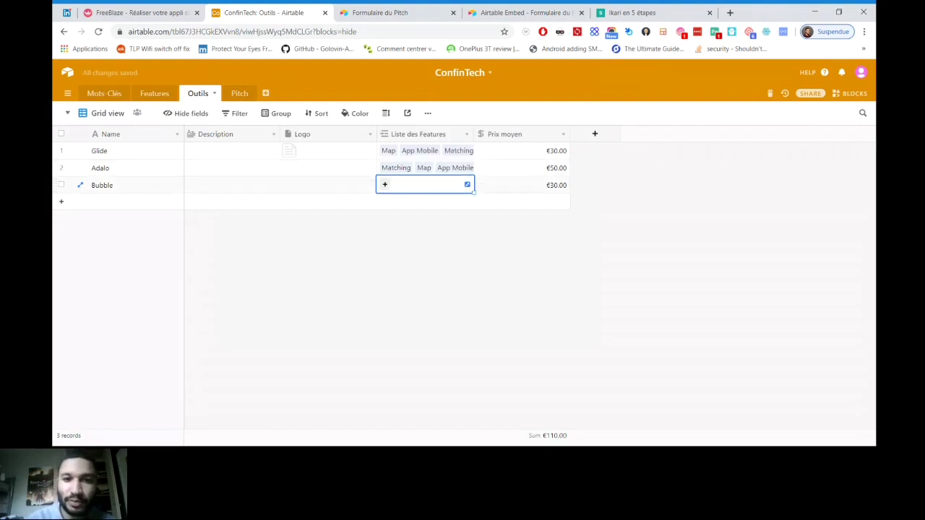
key(Return)
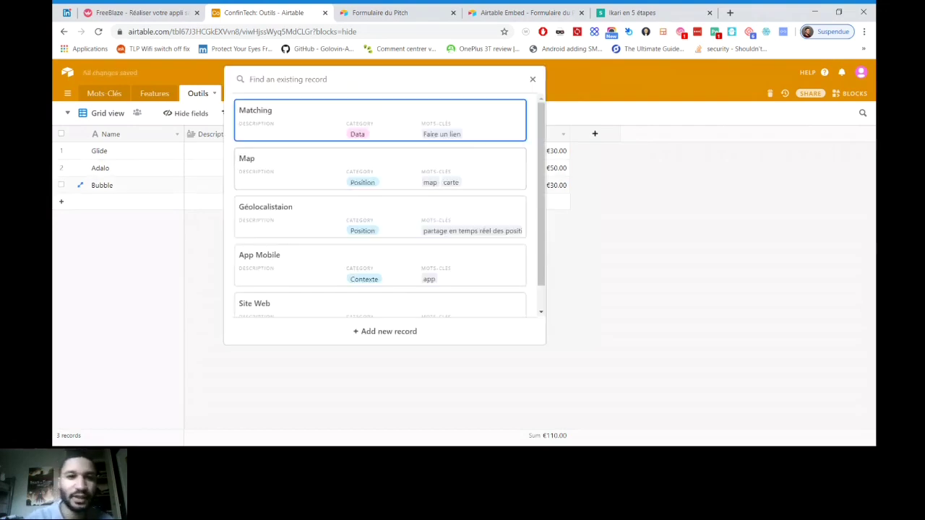
key(Return)
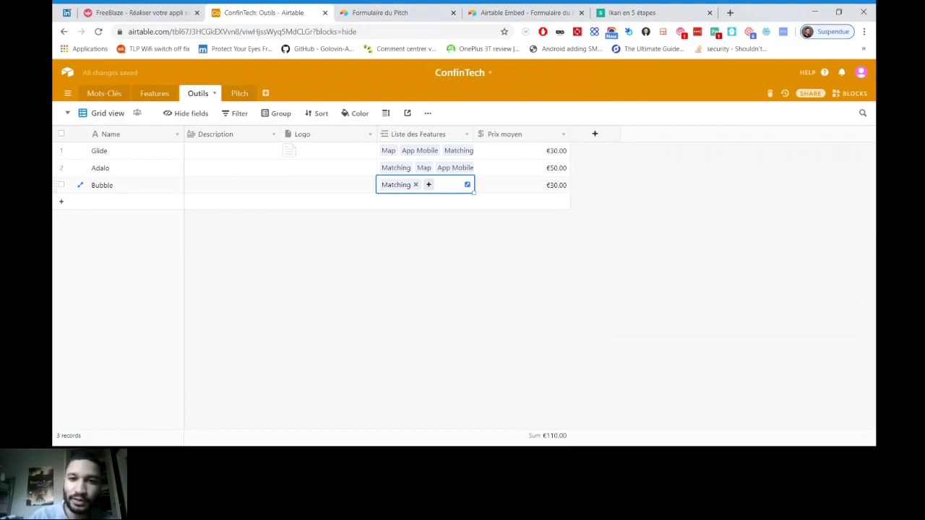
key(Return)
key(Return)
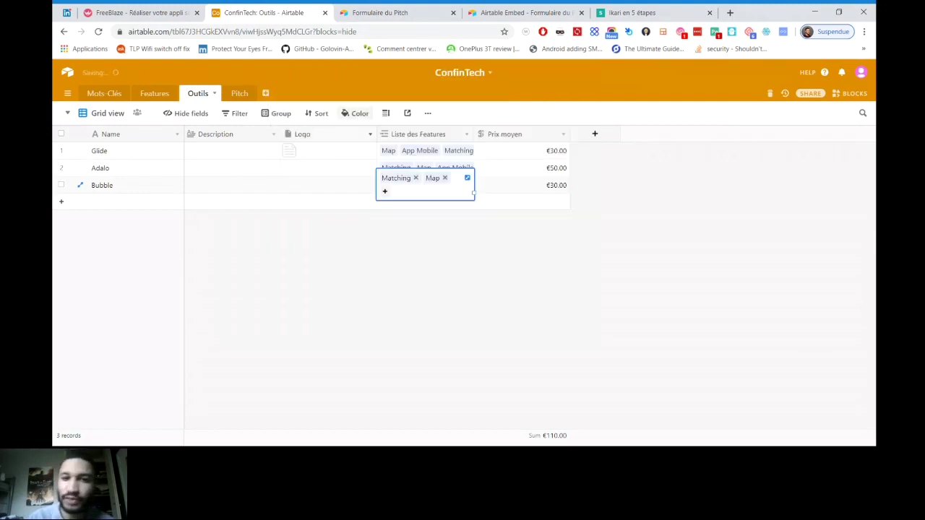
key(Return)
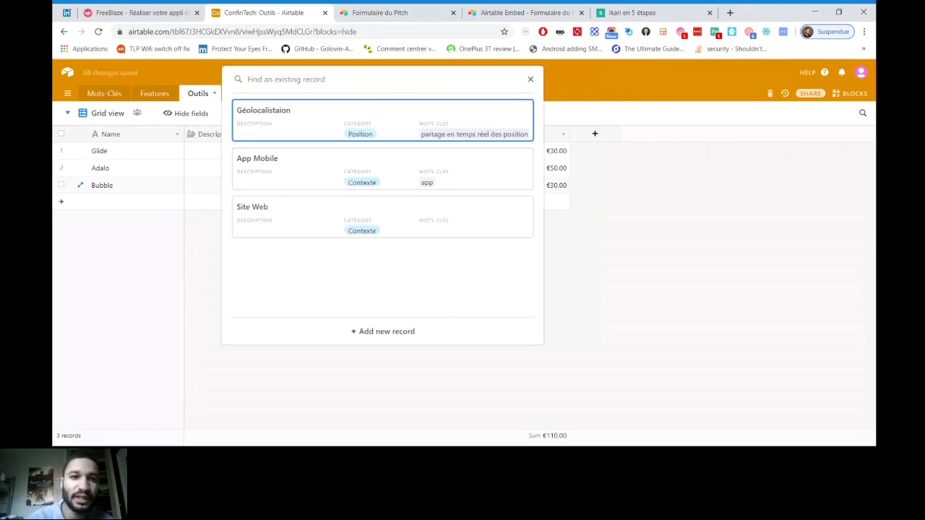
key(Return)
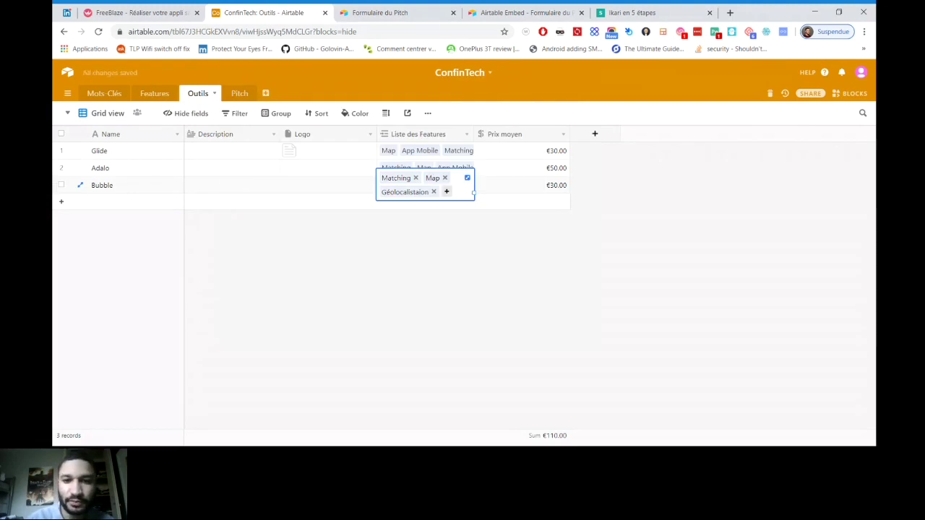
key(Return)
key(Return)
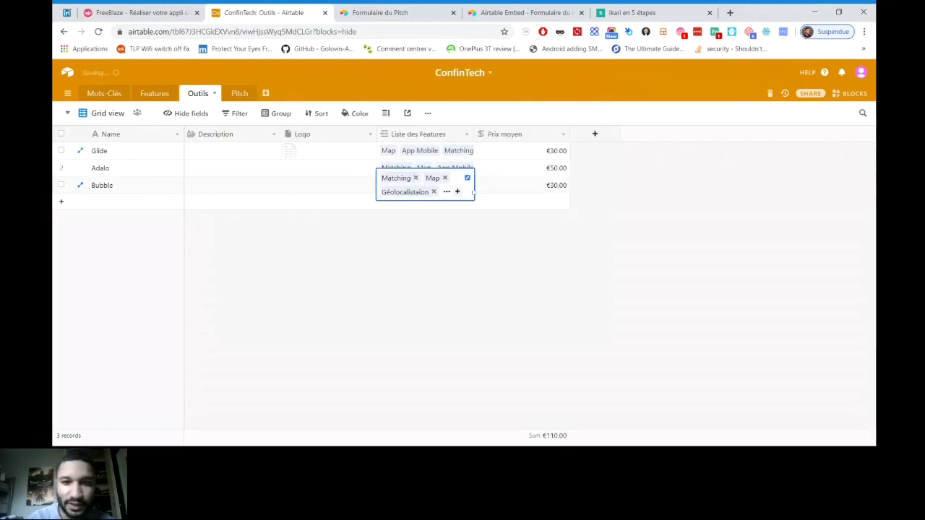
key(Return)
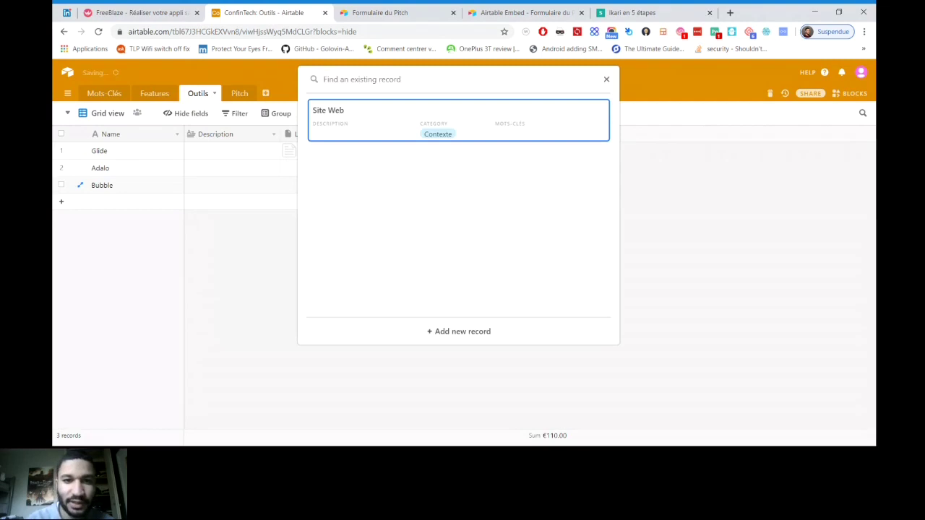
key(Return)
key(Escape)
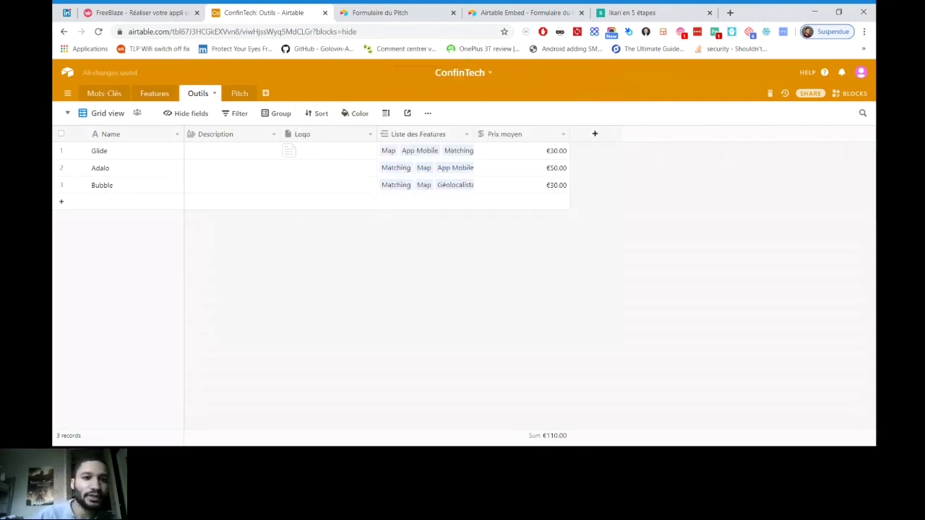
Add a Gallery view named 'Gallery' to the Outils table
click(107, 113)
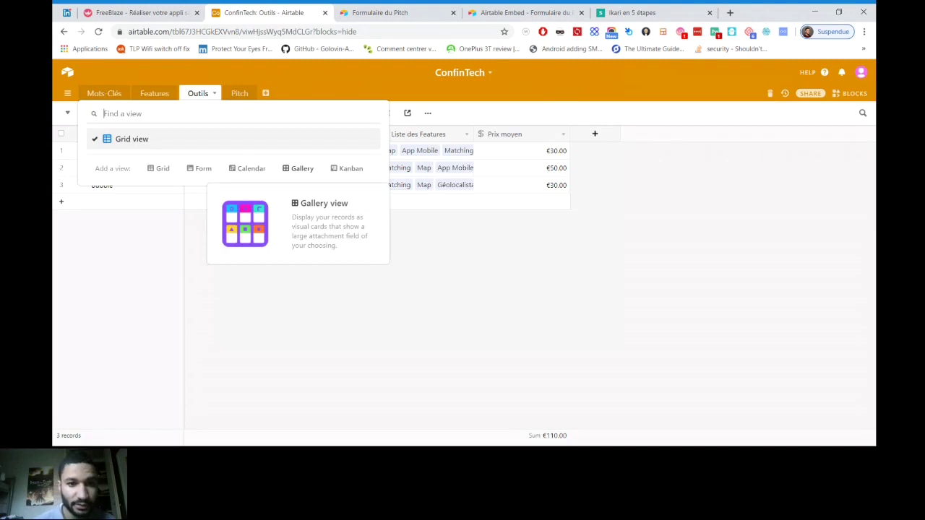
click(303, 168)
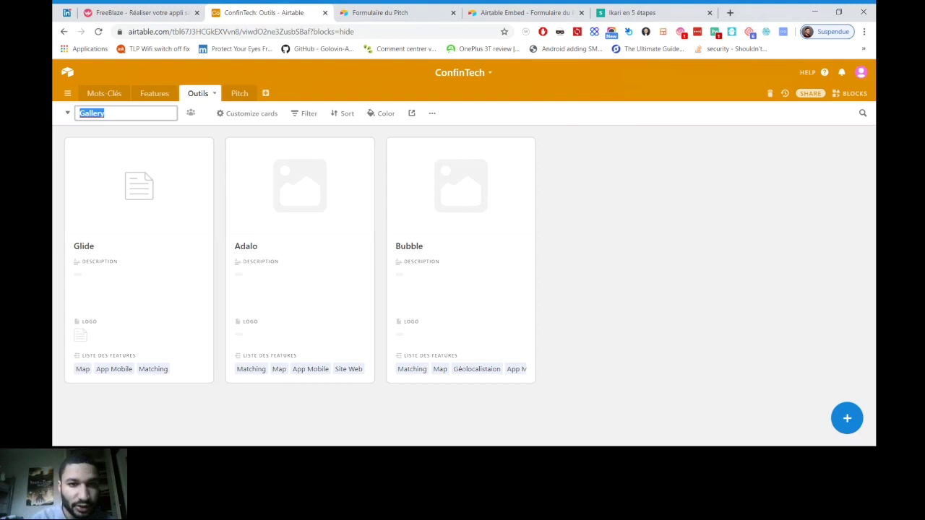
key(Return)
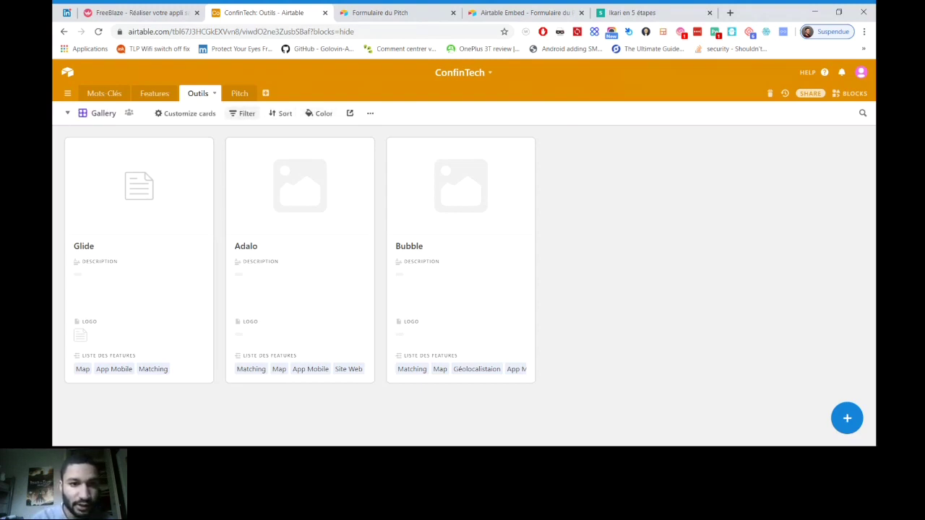
click(186, 114)
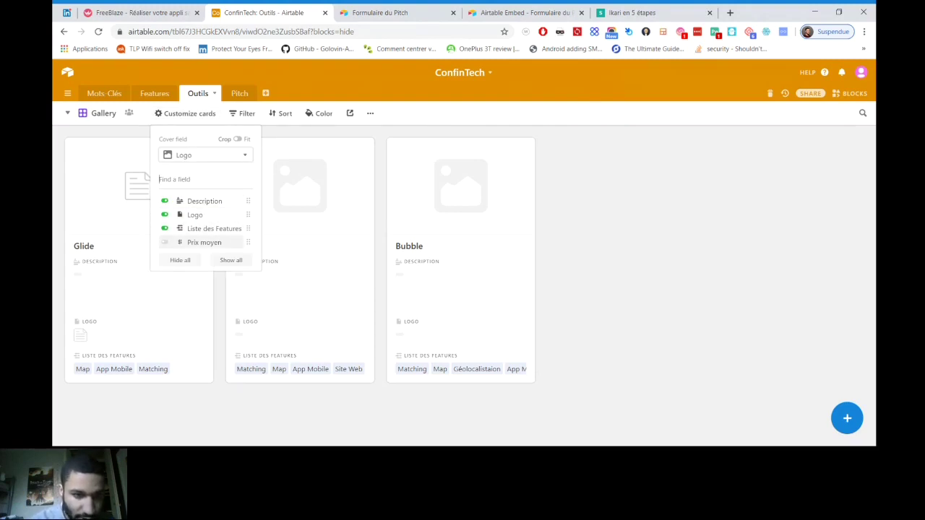
Show Prix moyen and Description on the gallery cards and hide Logo
click(205, 243)
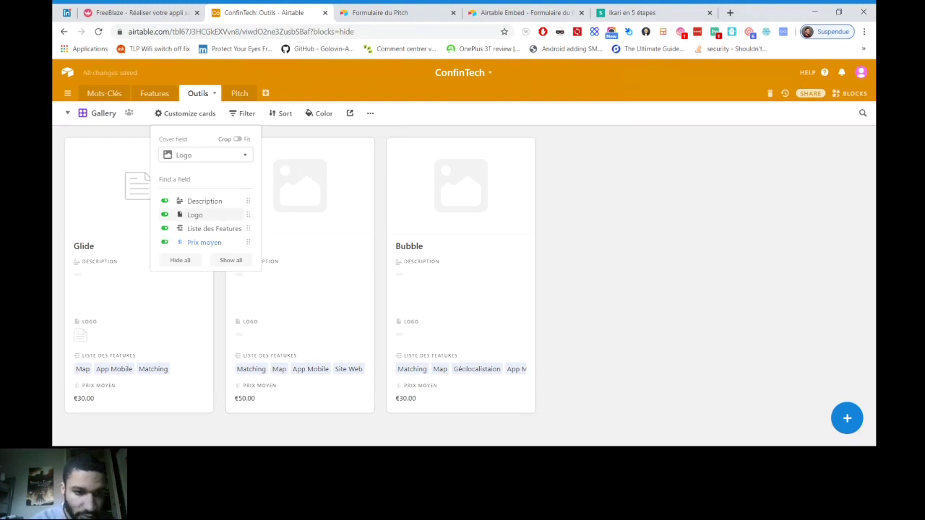
click(205, 200)
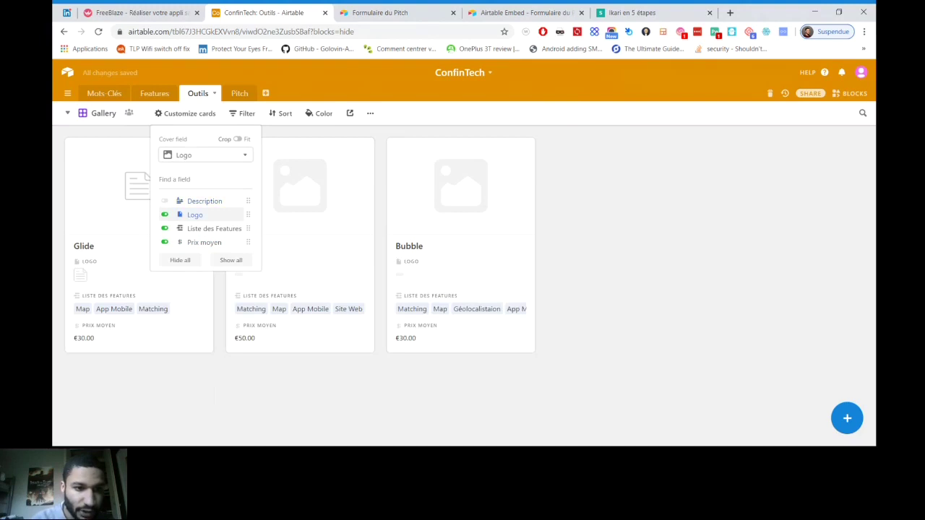
click(195, 214)
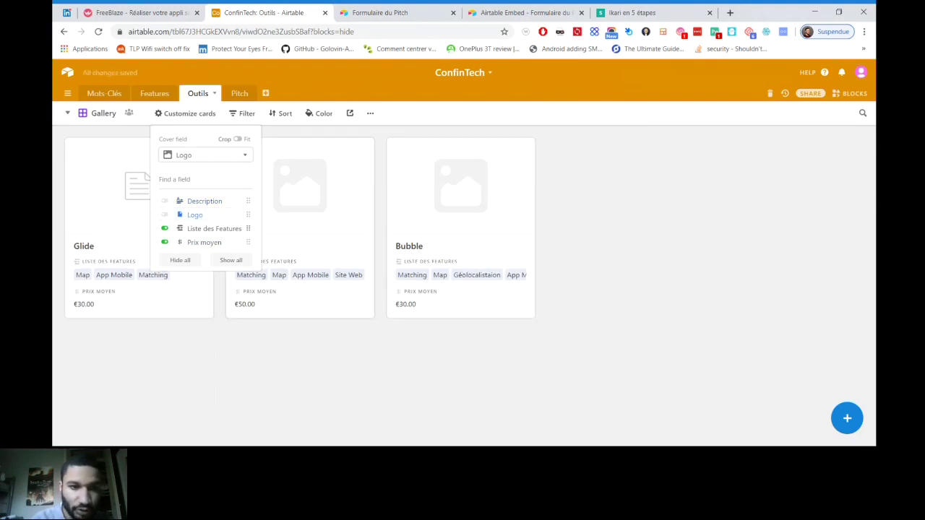
click(205, 201)
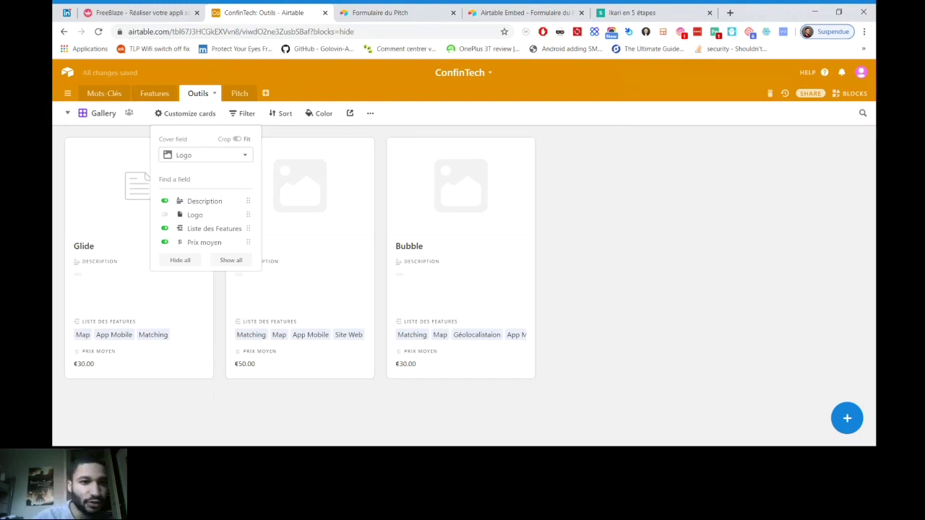
key(Escape)
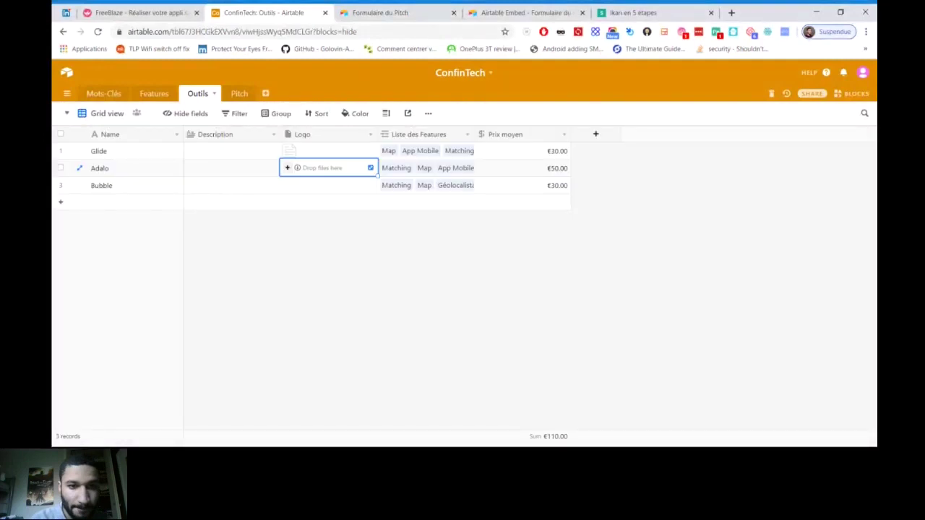
Web-search 'adalo' and upload the Adalo wordmark image into Adalo's Logo cell
click(287, 168)
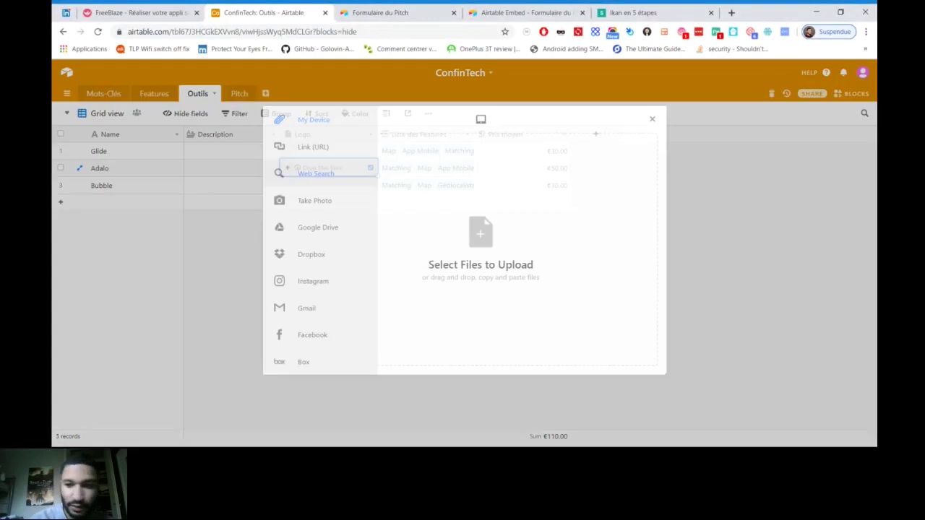
click(316, 173)
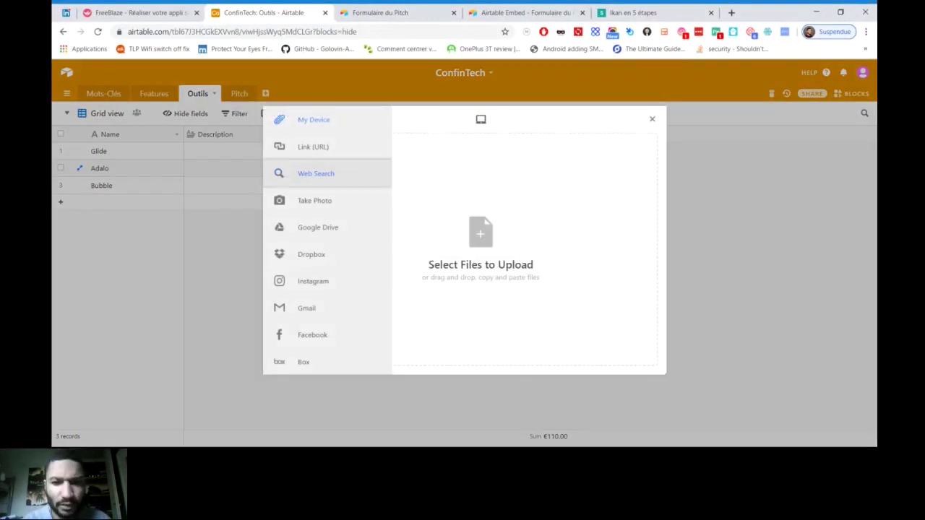
click(412, 167)
key(ctrl+a)
text(adalo)
key(Return)
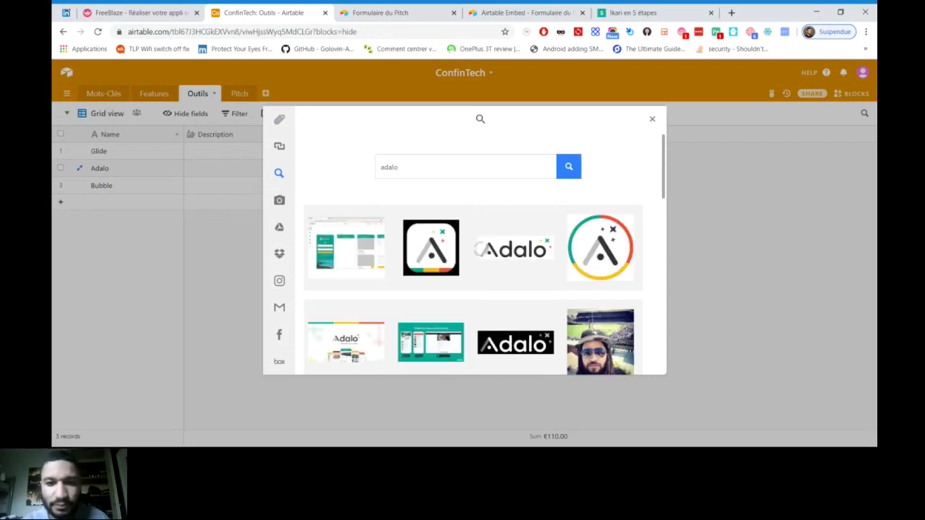
click(515, 248)
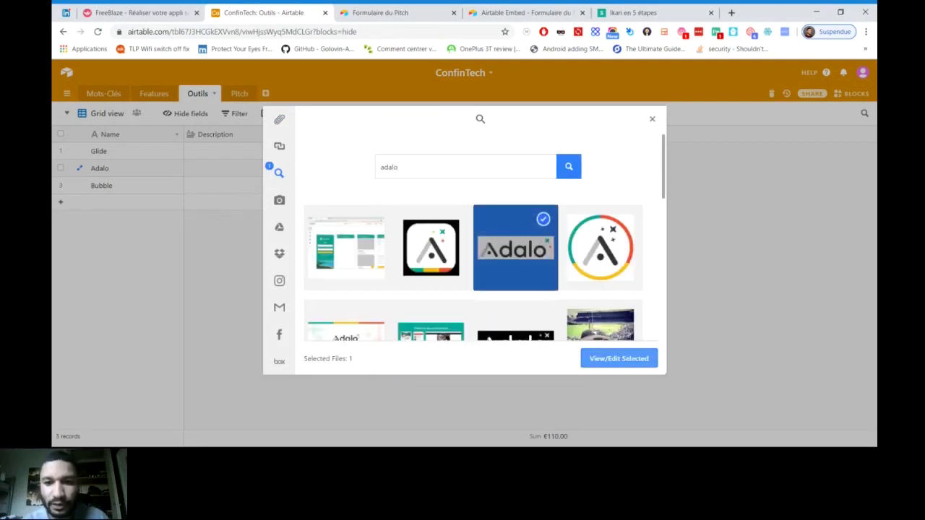
click(620, 359)
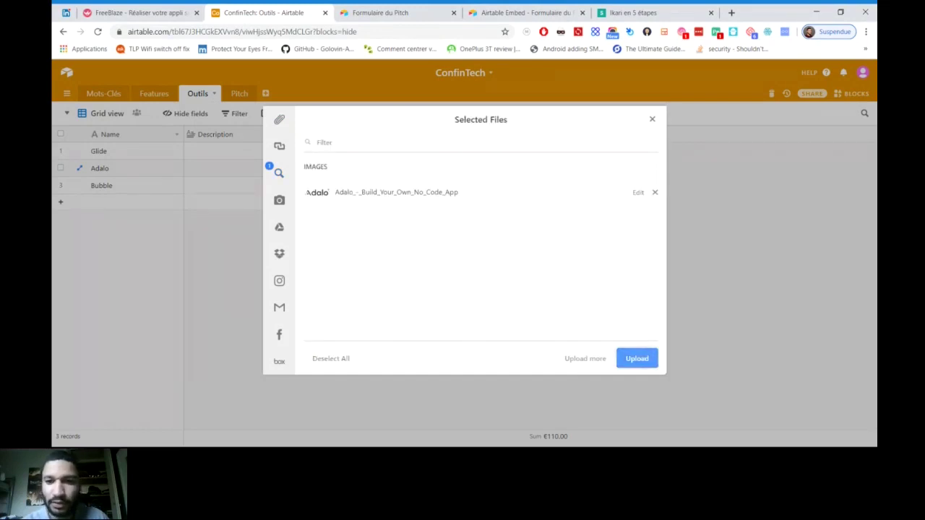
click(636, 358)
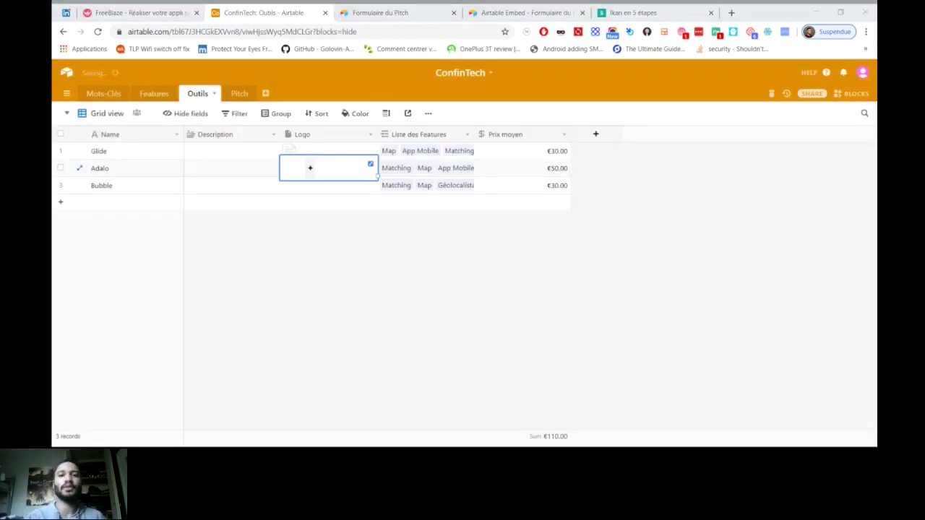
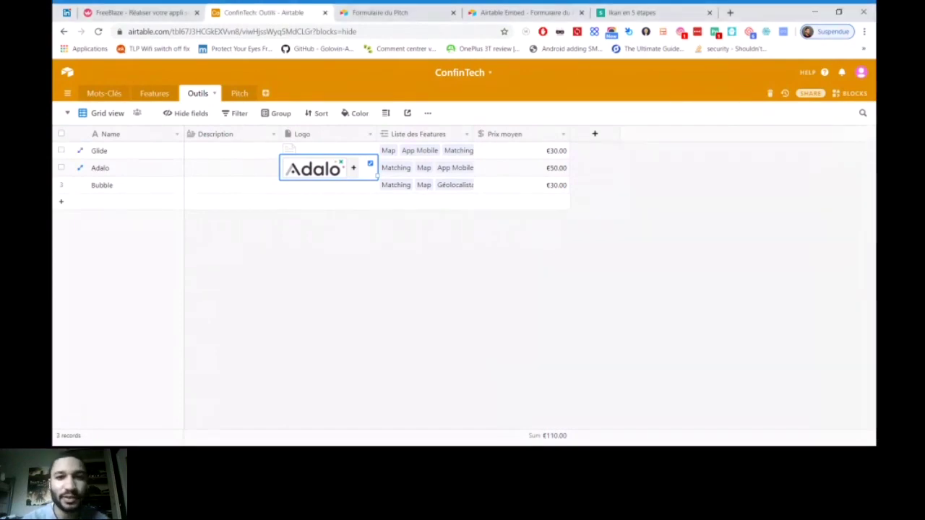
From Bubble's Logo cell, run a web image search for 'bubble.io'
click(329, 185)
click(288, 185)
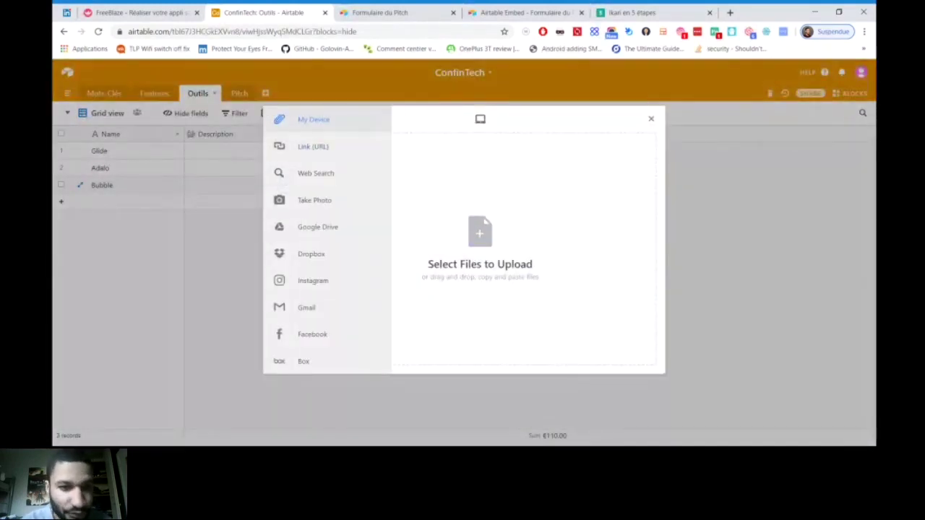
click(279, 173)
click(462, 166)
key(ctrl+a)
text(v)
key(BackSpace)
text(bubble.io)
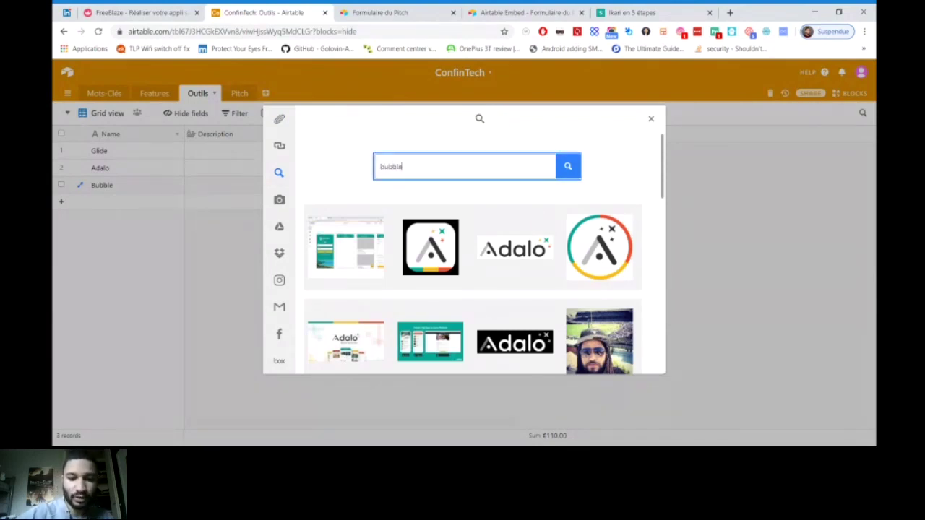
key(Return)
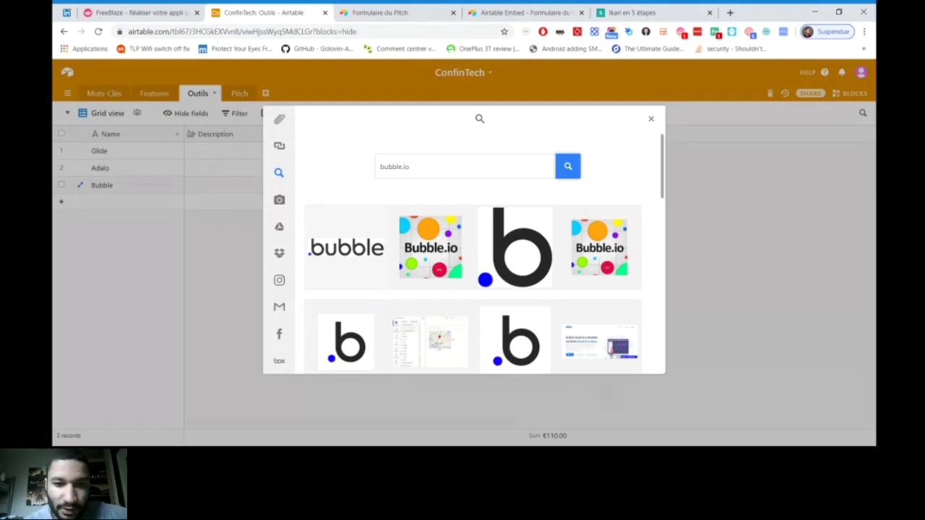
Upload the first bubble.io result as Bubble's logo attachment
click(345, 247)
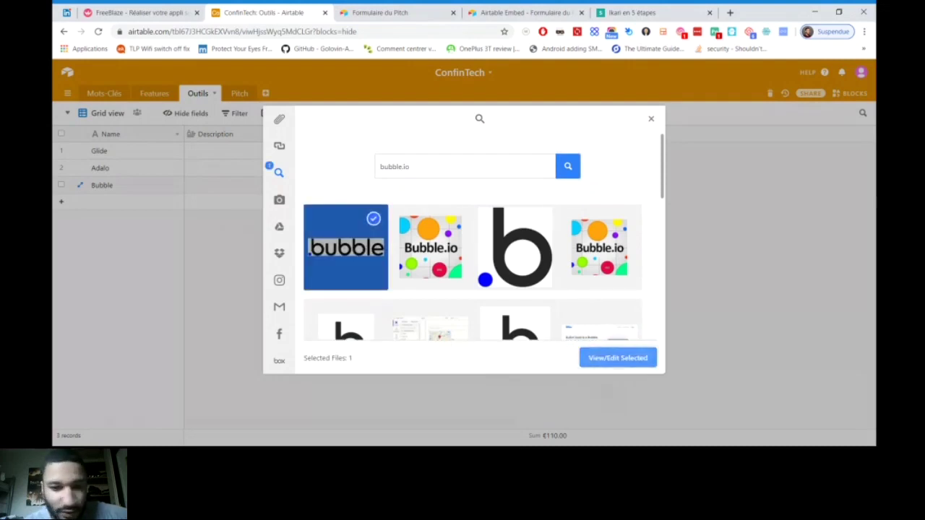
click(618, 358)
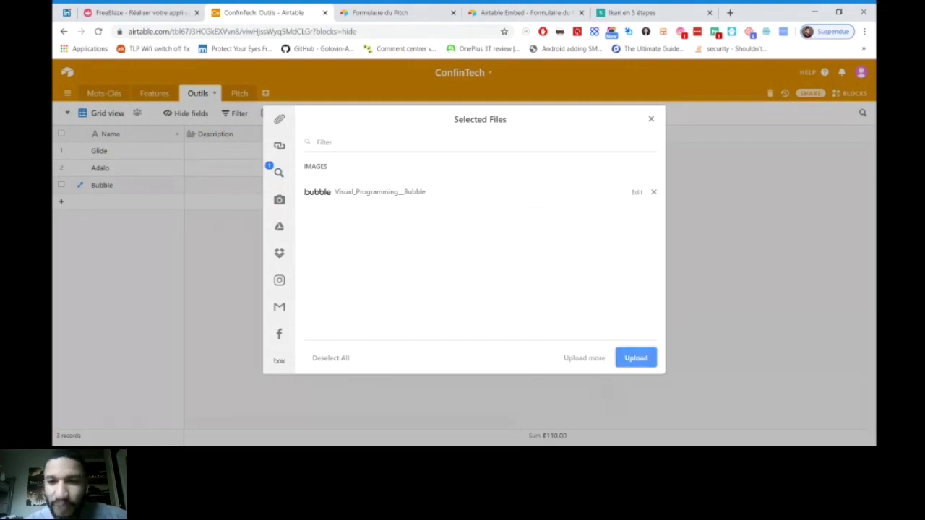
click(636, 358)
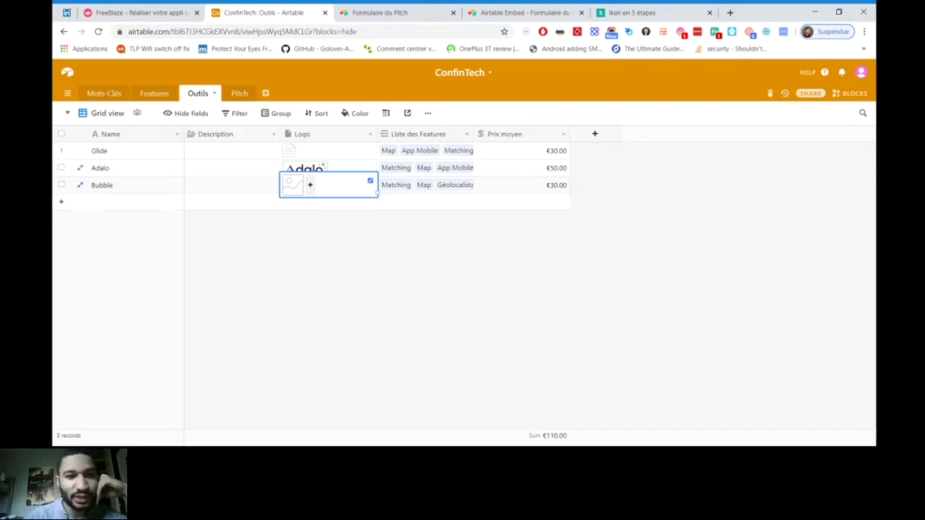
key(Escape)
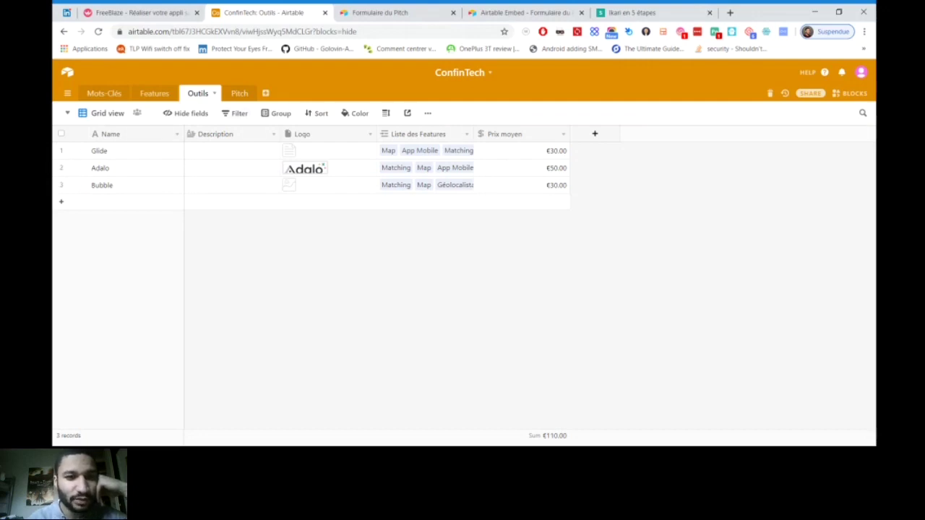
Show the Outils tools as a Gallery view, then move to the Pitch table
click(154, 93)
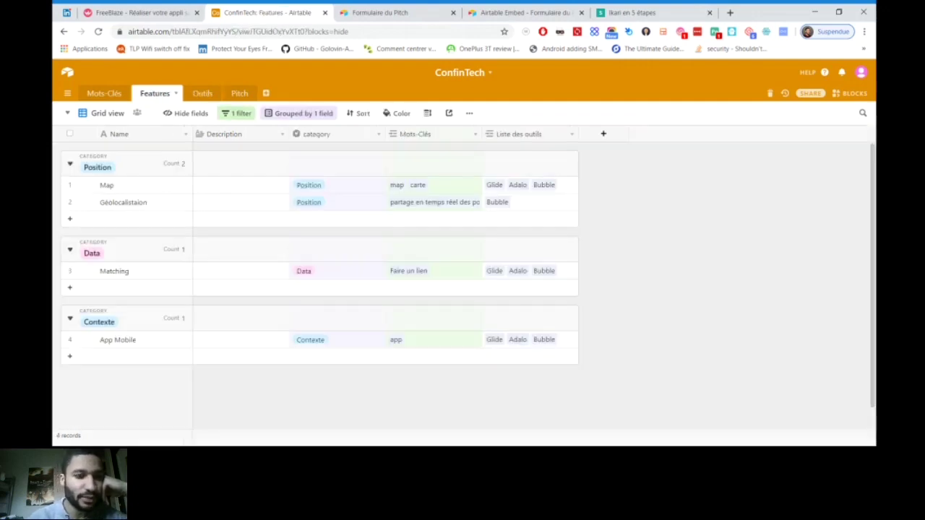
click(202, 93)
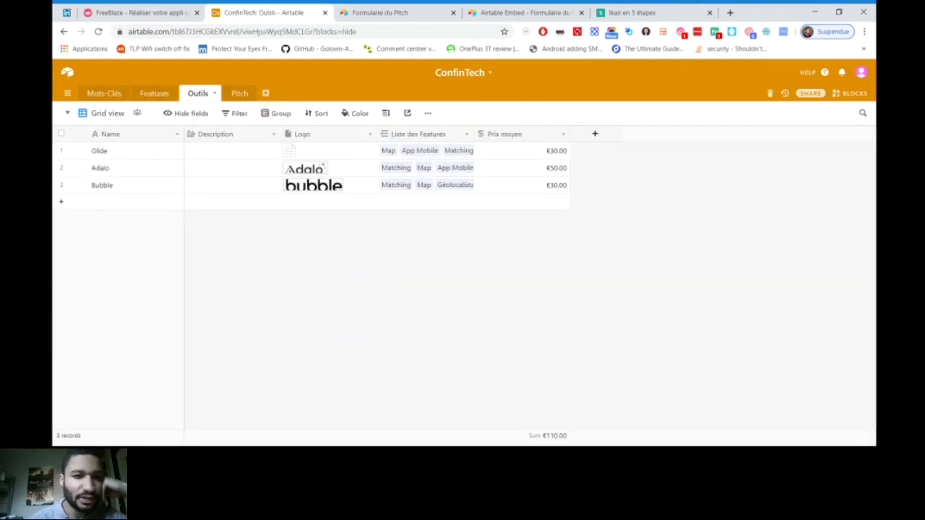
click(107, 113)
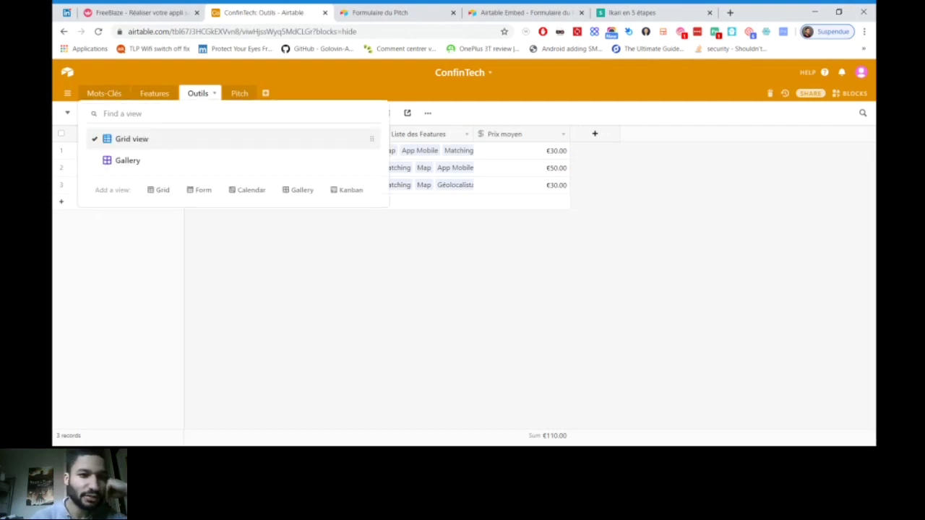
click(126, 157)
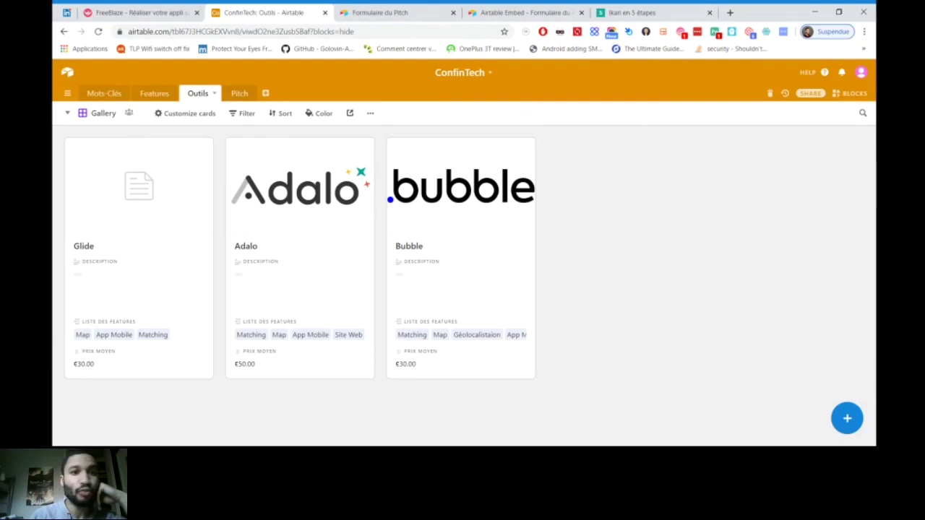
click(239, 94)
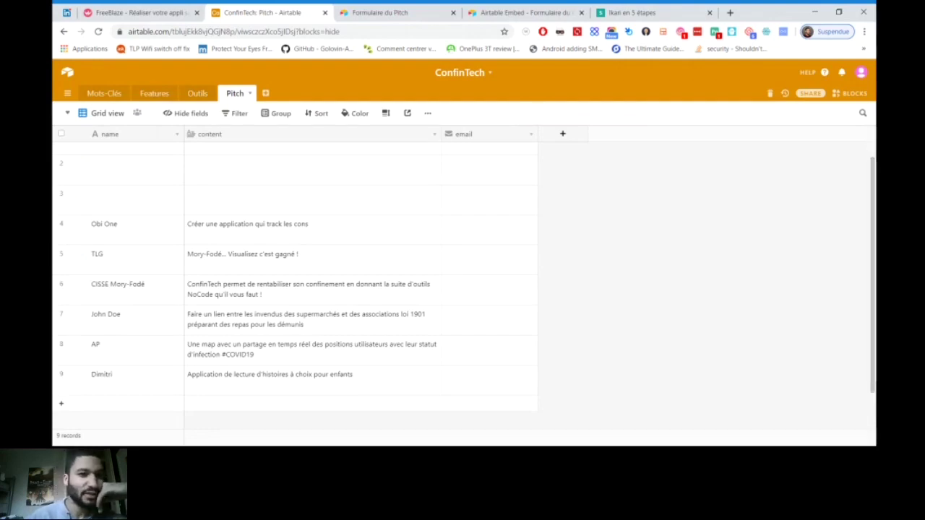
Step back through Outils and Mots-Clés to Features and open its views list
click(197, 93)
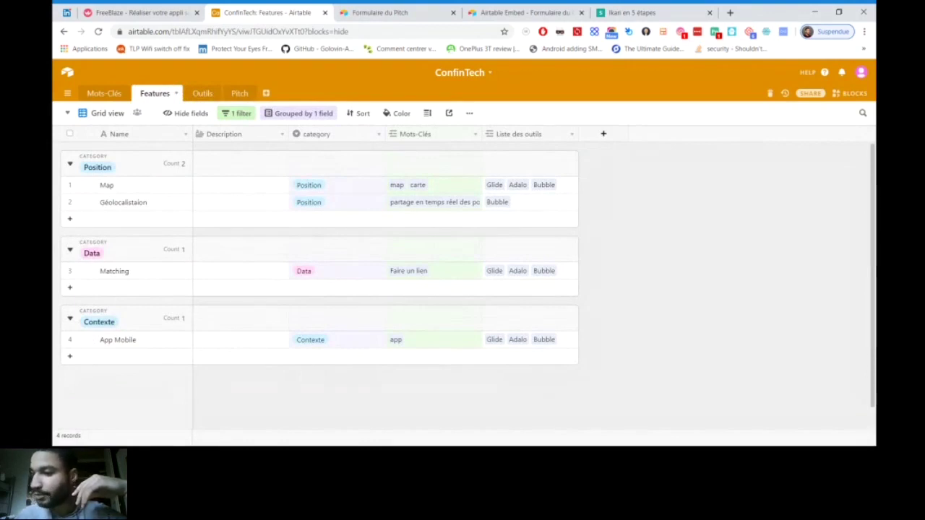
key(alt+Left)
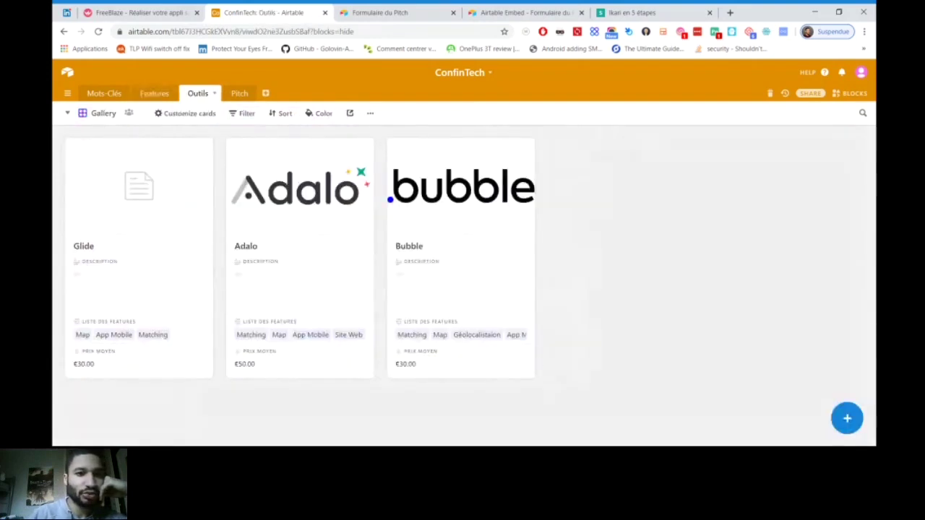
key(alt+Left)
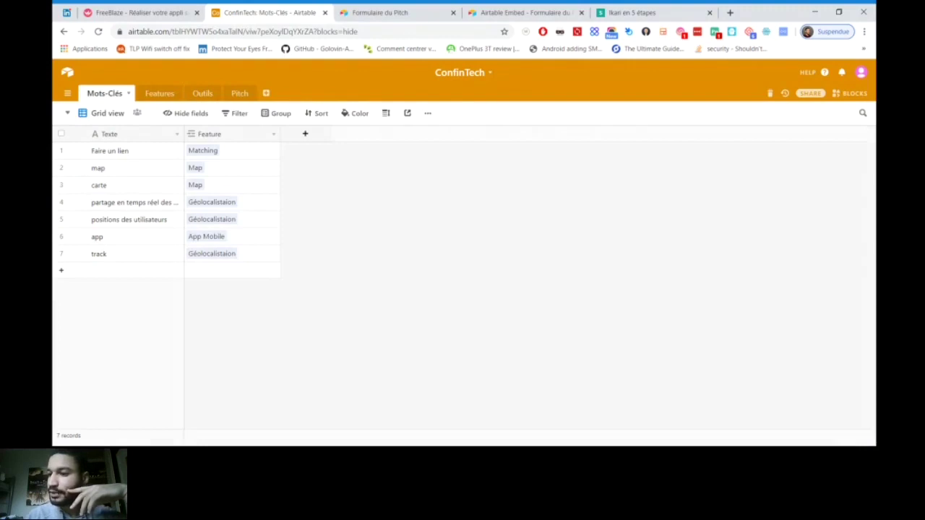
key(alt+Left)
key(ctrl+shift+k)
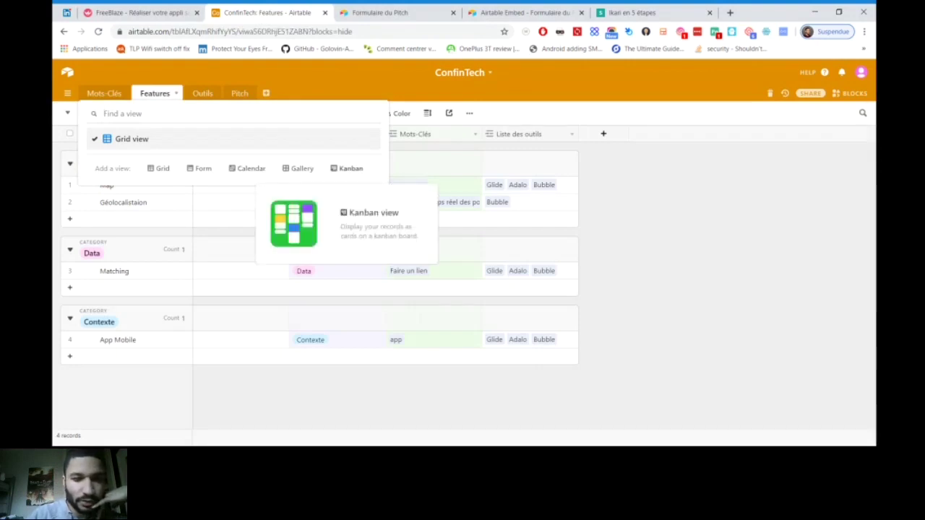
Add a Features Kanban view stacked by 'category' and scroll across its columns
click(351, 168)
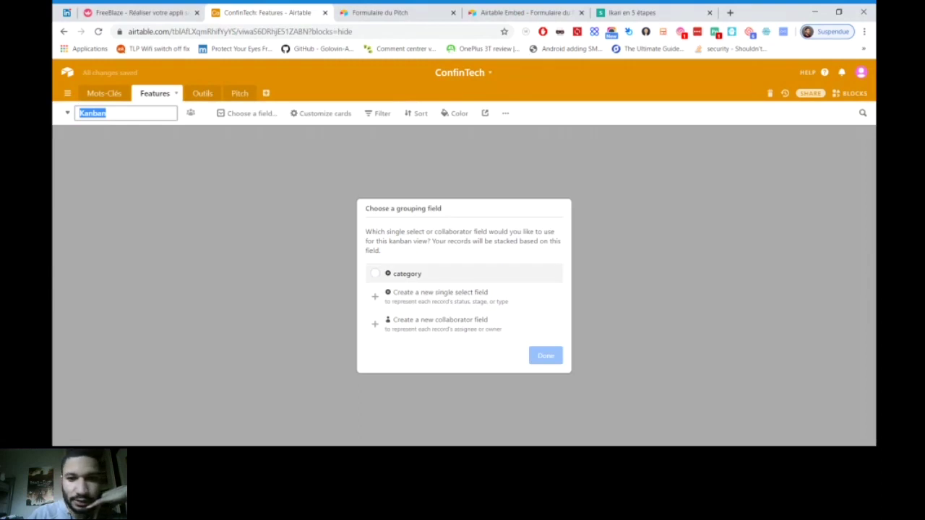
click(405, 274)
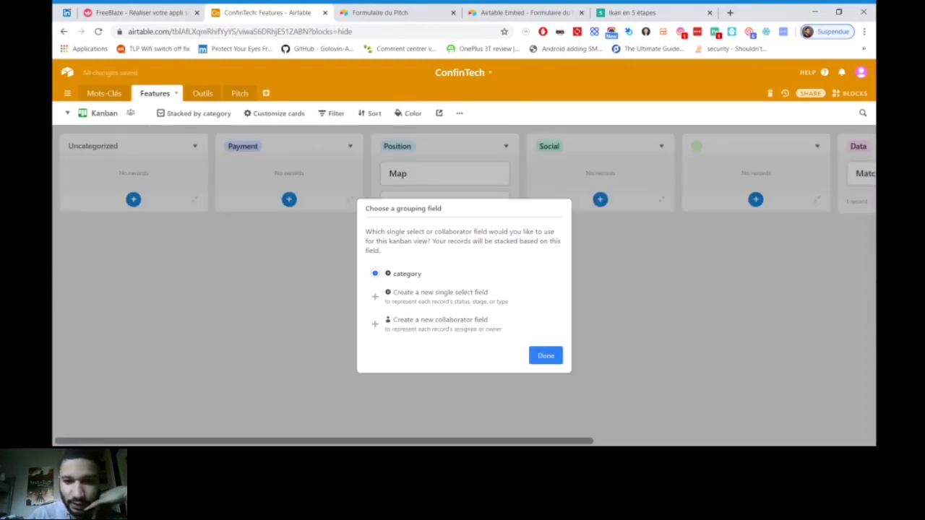
click(546, 356)
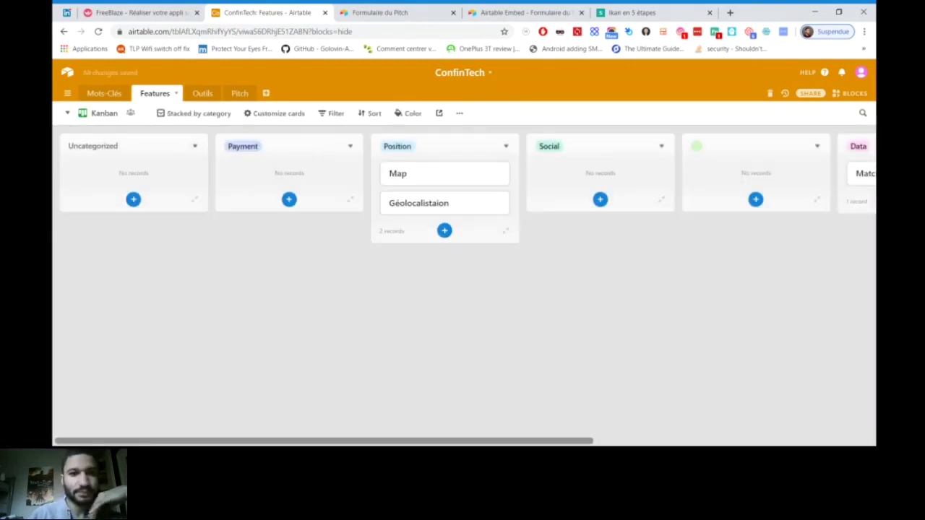
scroll(463, 188, right, 5)
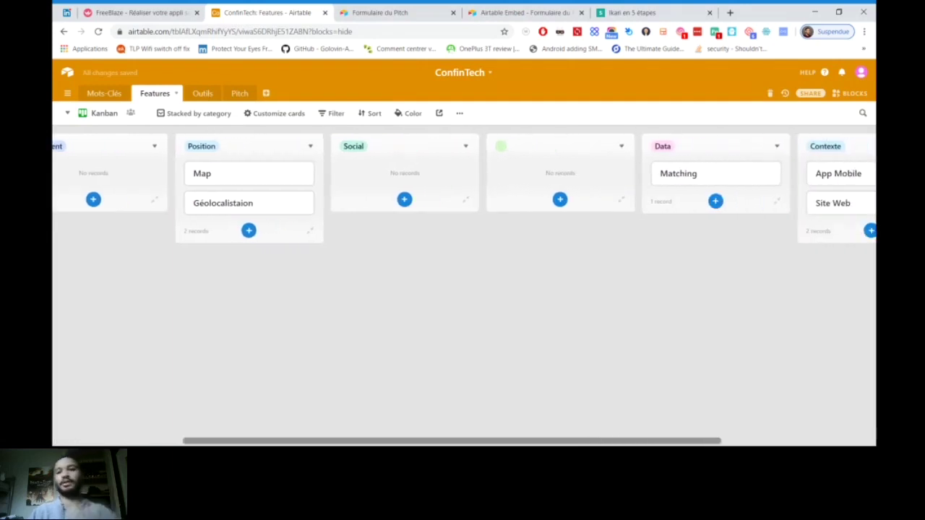
scroll(463, 289, right, 3)
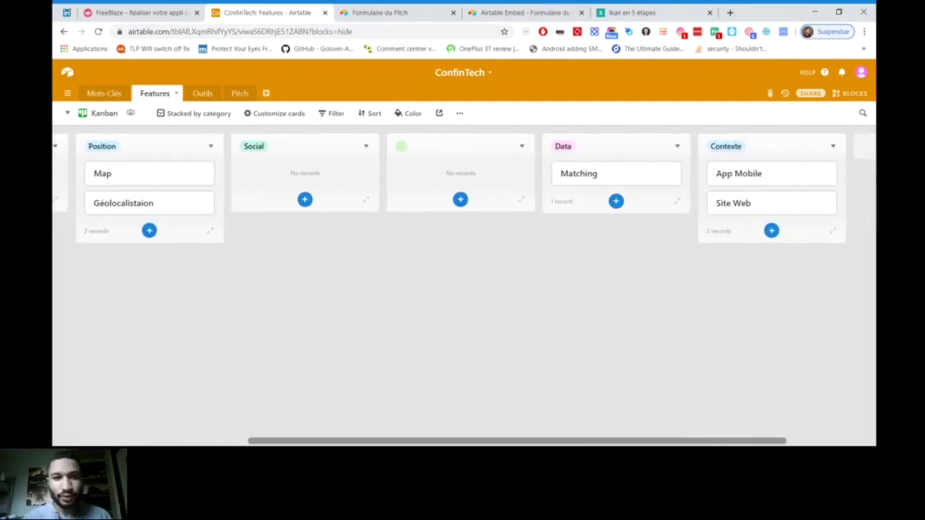
scroll(462, 289, right, 3)
scroll(463, 289, left, 5)
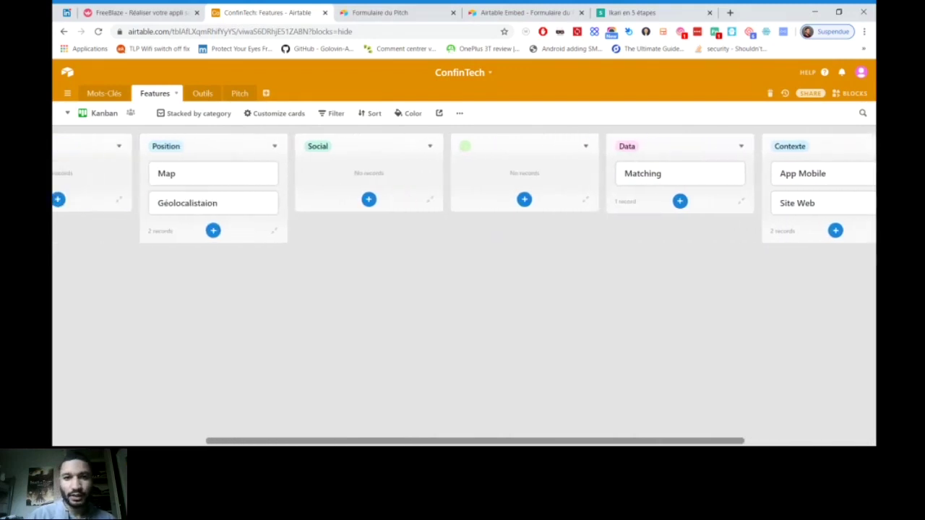
scroll(462, 290, left, 6)
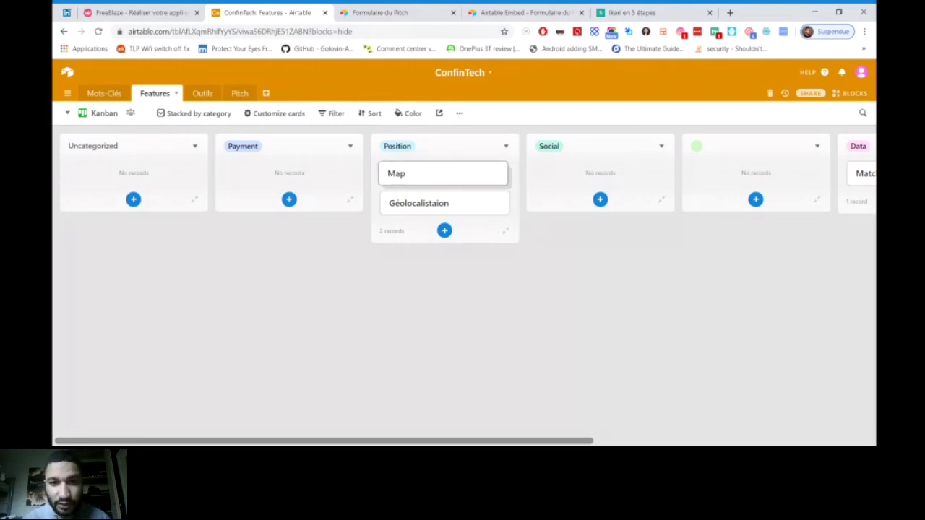
Move the Map card to the Social stack and inspect its expanded record
drag(445, 172, 592, 171)
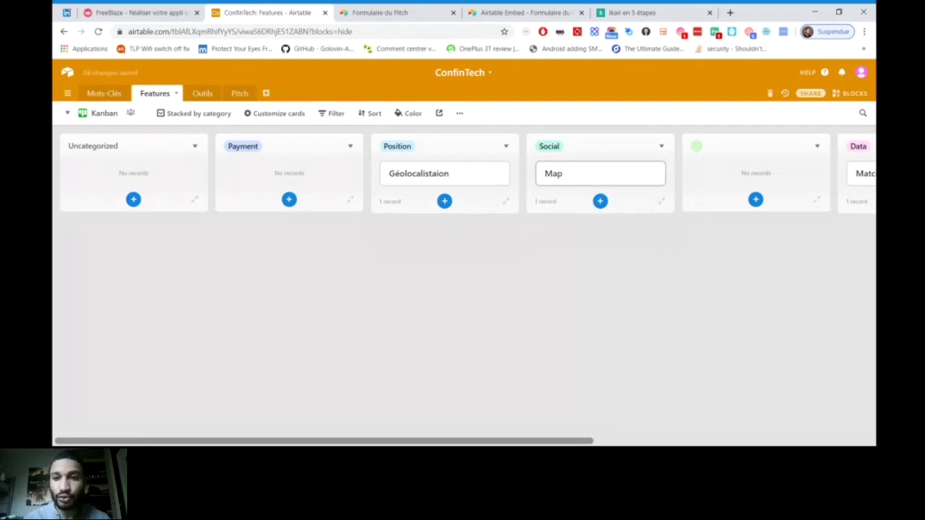
click(592, 174)
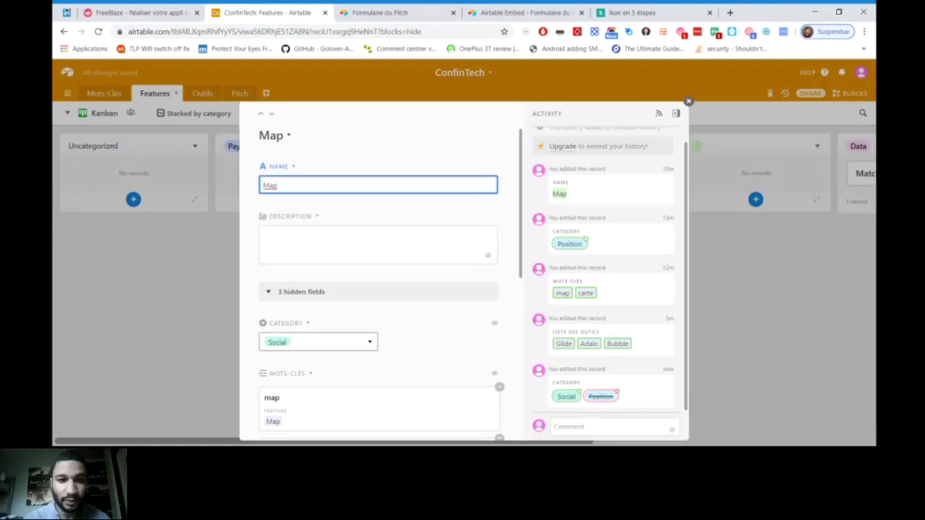
key(Escape)
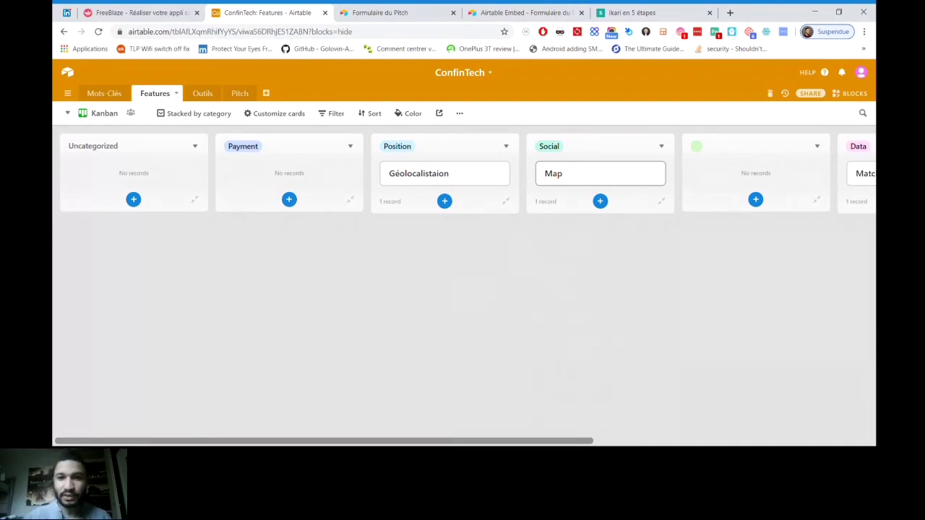
Move Map back to Position and review its full record and description
drag(578, 174, 429, 174)
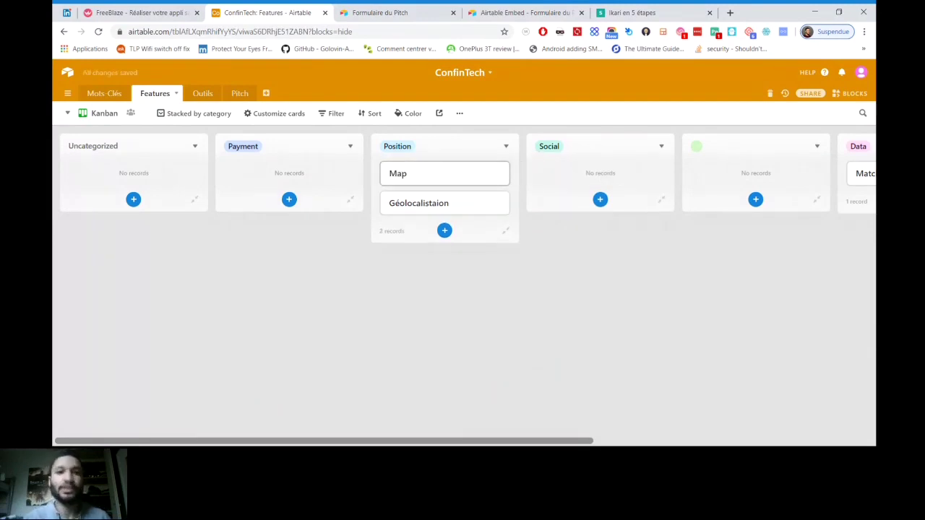
click(429, 173)
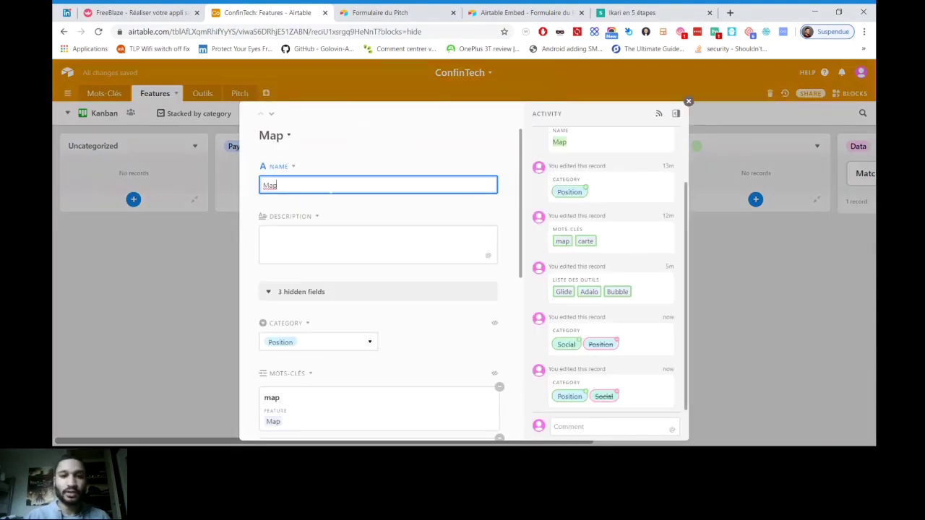
scroll(382, 274, down, 3)
scroll(382, 289, down, 3)
scroll(383, 289, up, 3)
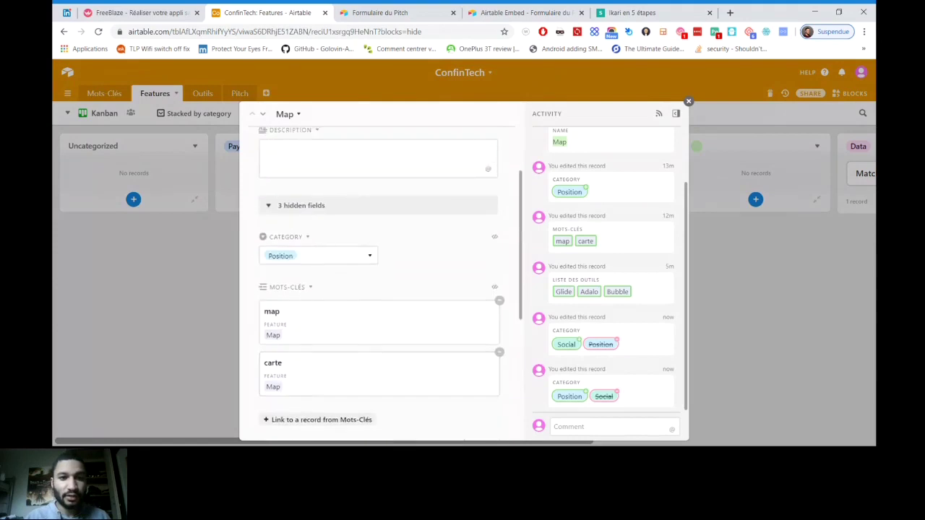
scroll(382, 289, up, 2)
click(269, 229)
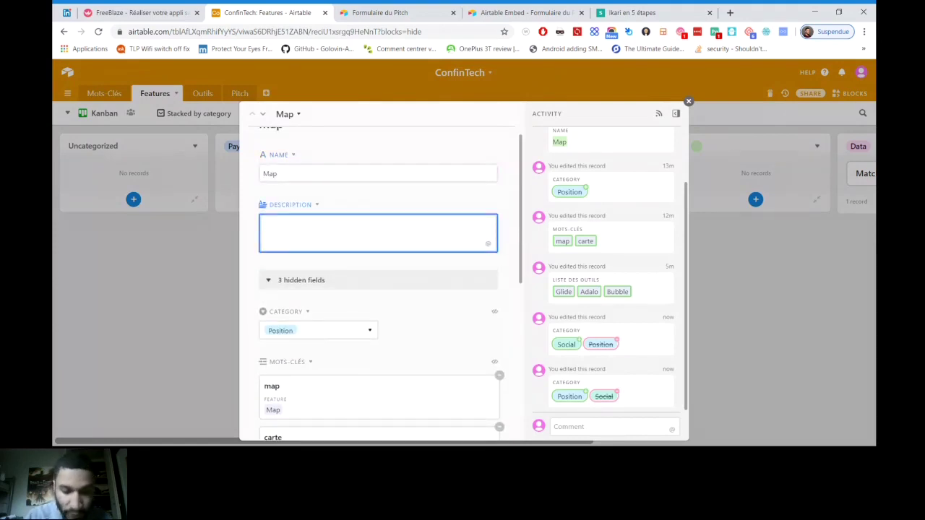
scroll(382, 290, down, 2)
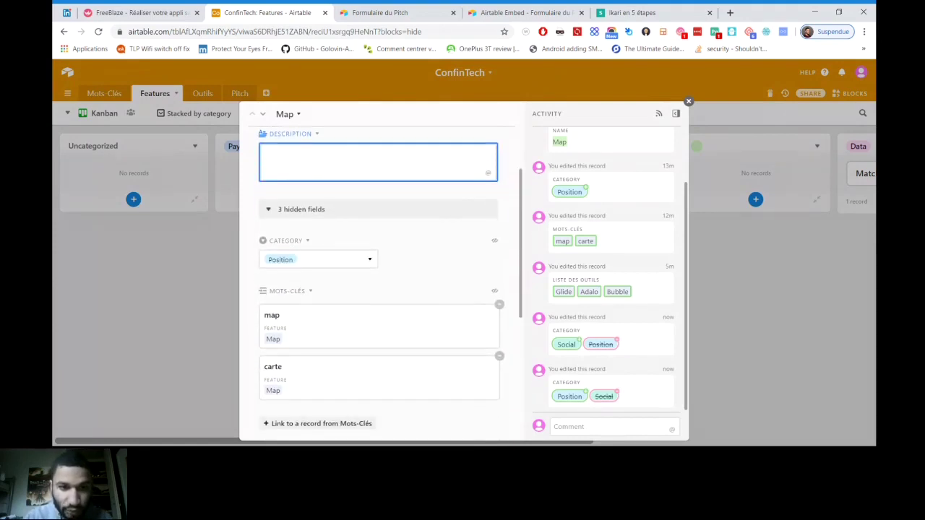
key(Escape)
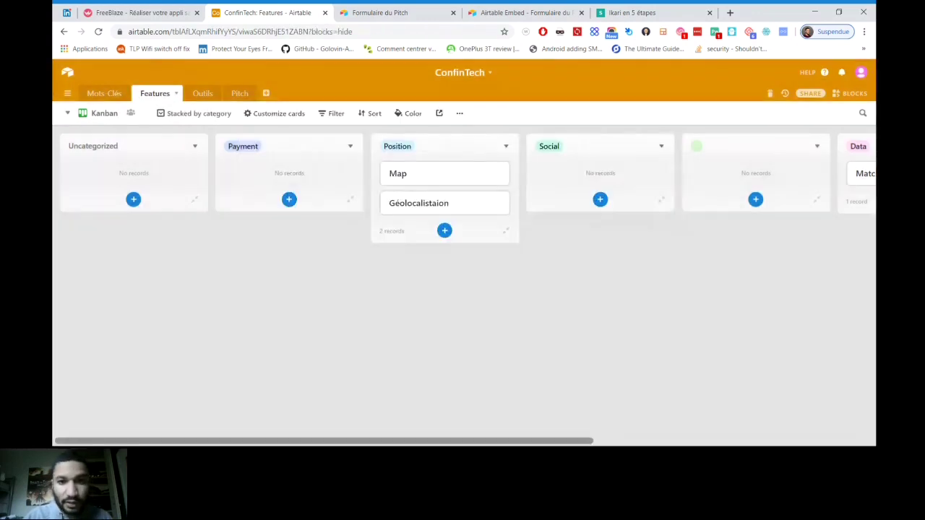
Drag the Map card between stacks, finally dropping it in Position above Géolocalistaion
drag(444, 173, 591, 173)
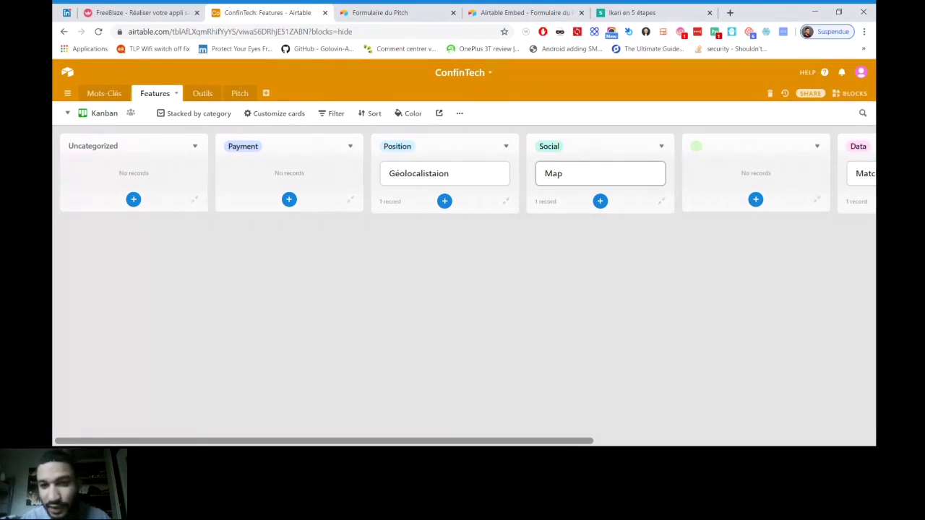
drag(600, 174, 443, 174)
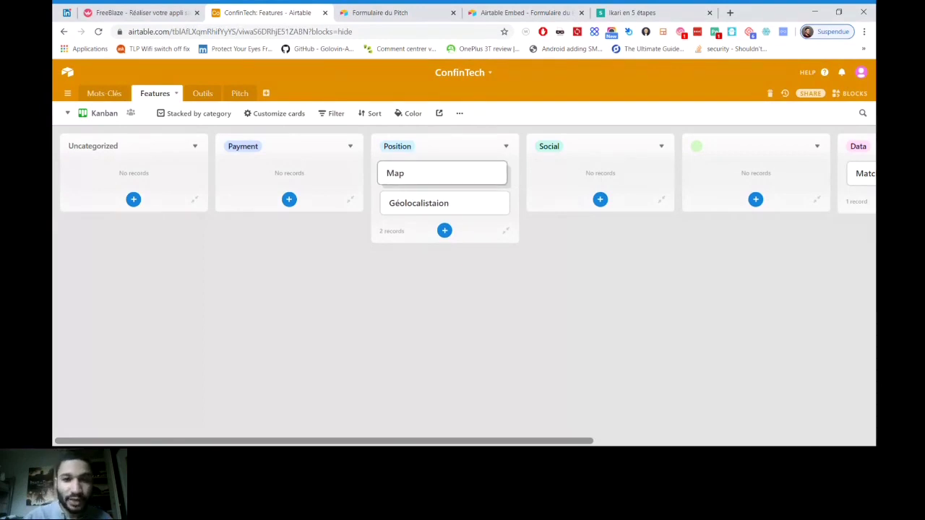
drag(443, 174, 289, 173)
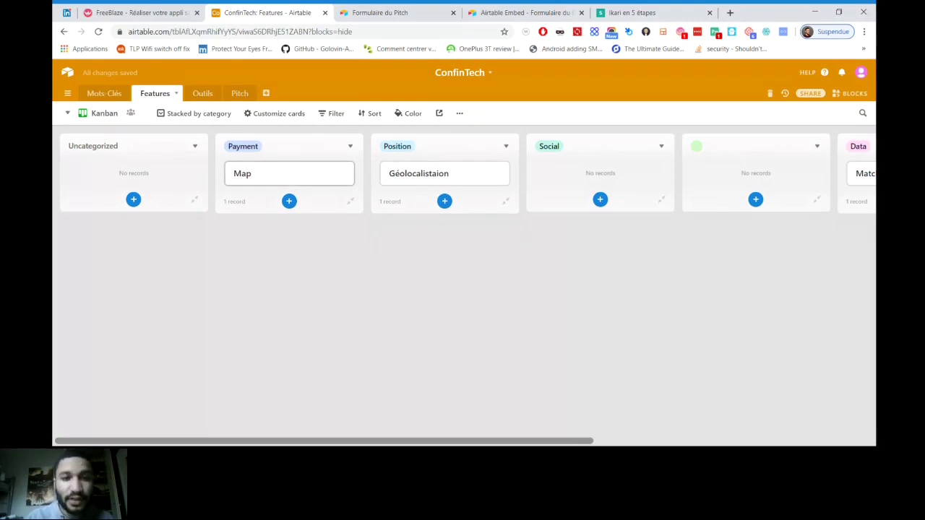
drag(289, 173, 445, 173)
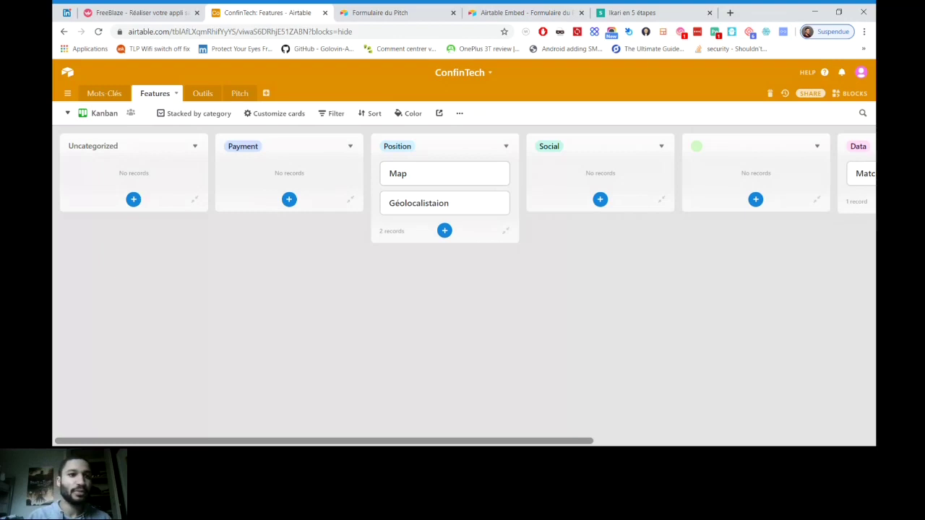
Add a Calendar view to the Features table
click(104, 113)
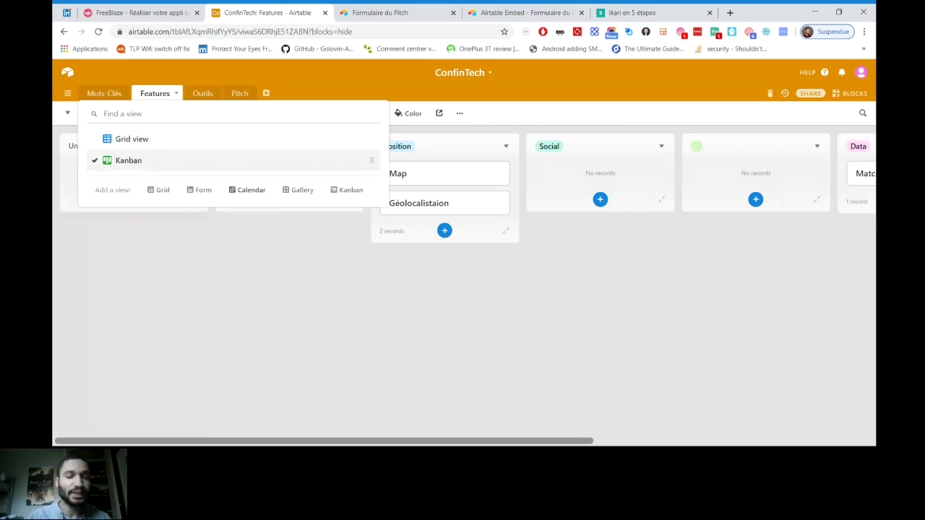
click(250, 189)
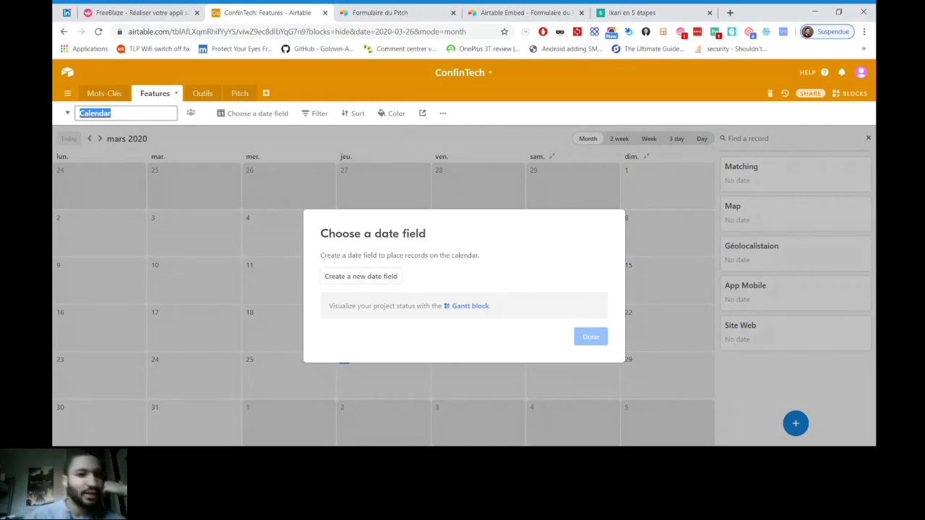
click(203, 93)
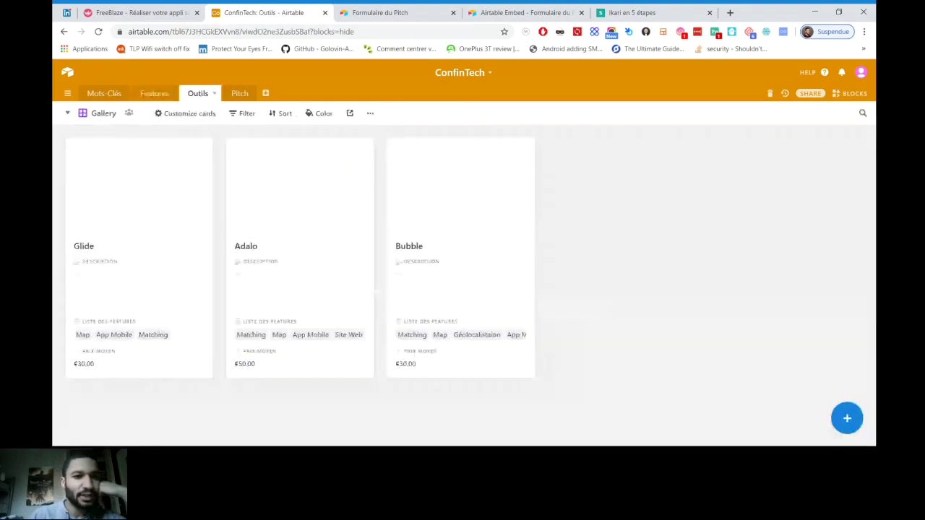
key(alt+Left)
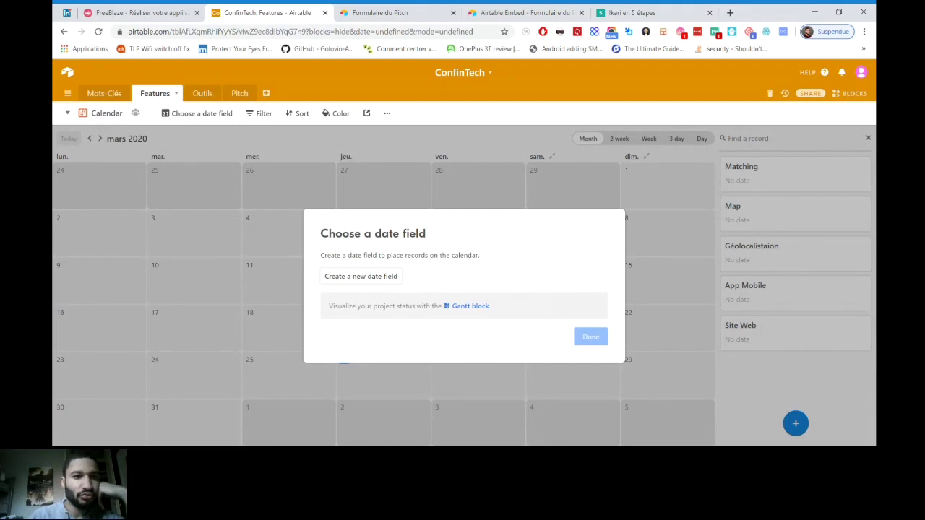
Add an empty new record to the Outils gallery and show the Blocks panel
key(alt+Right)
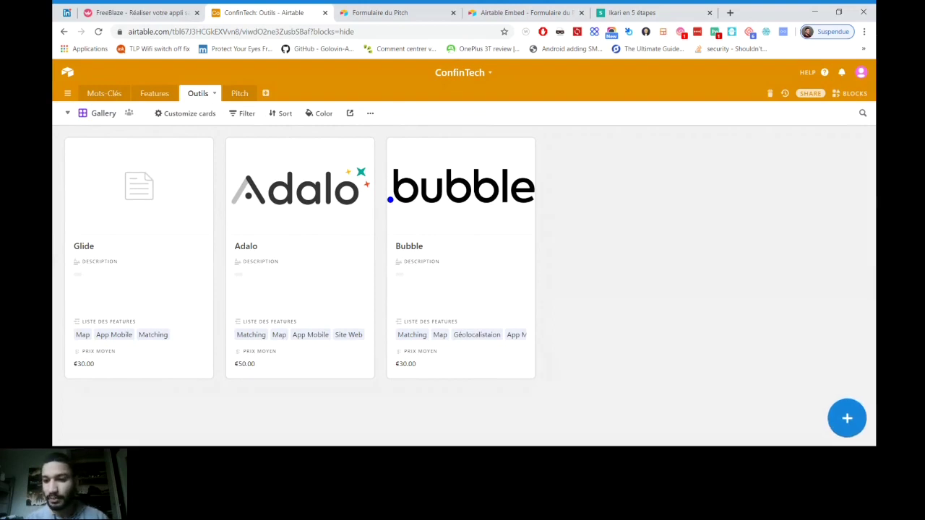
click(847, 418)
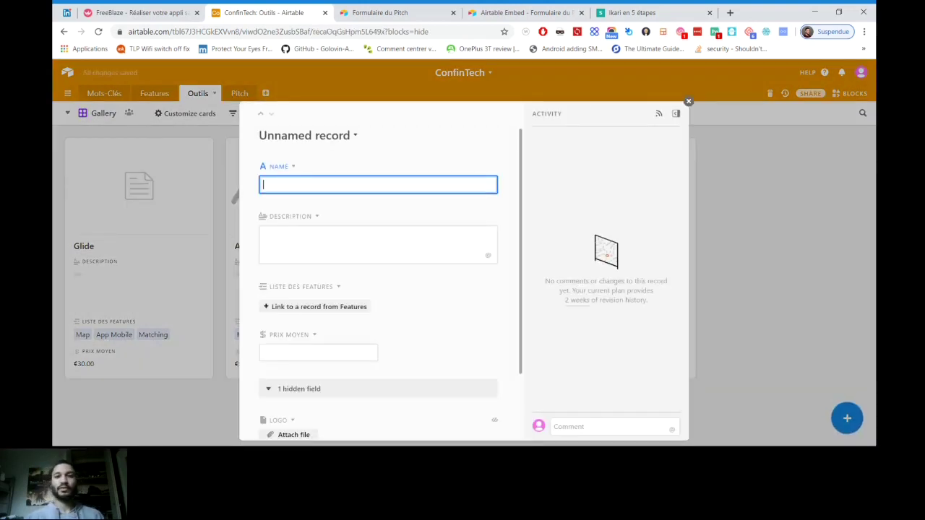
key(Escape)
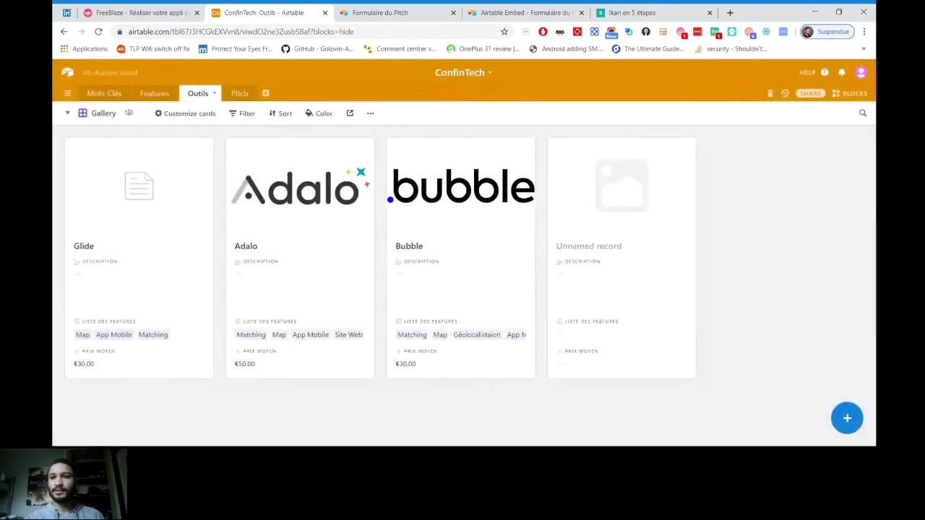
click(850, 94)
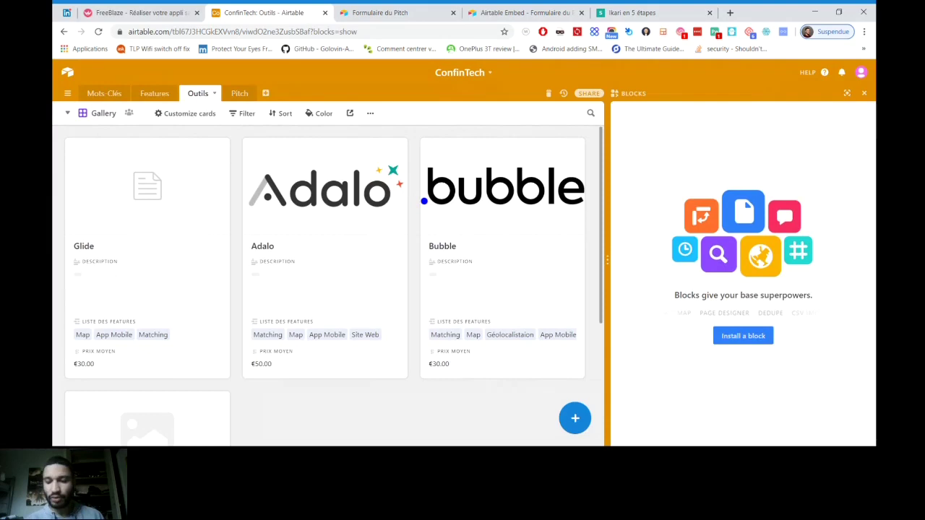
Browse the installable blocks catalogue and view the Base schema block's details
click(743, 335)
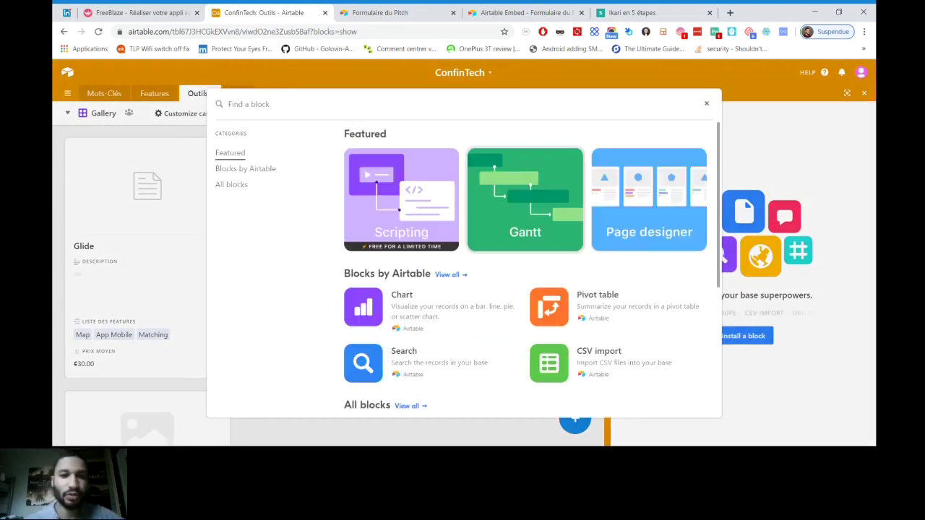
scroll(434, 311, down, 1)
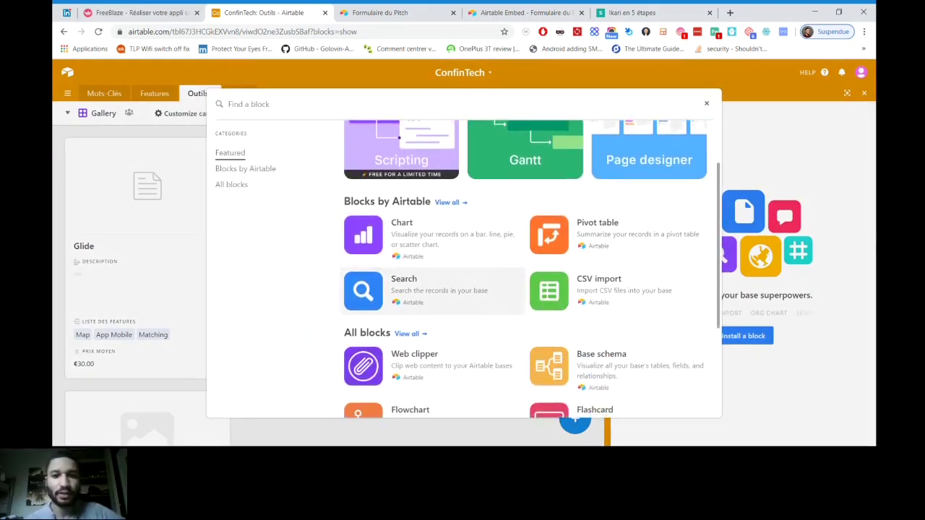
scroll(434, 311, up, 1)
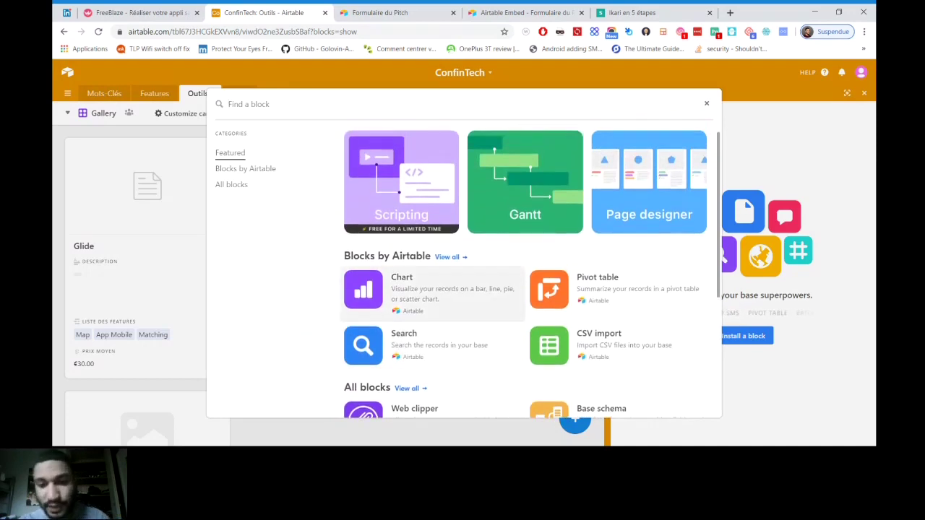
scroll(434, 289, down, 2)
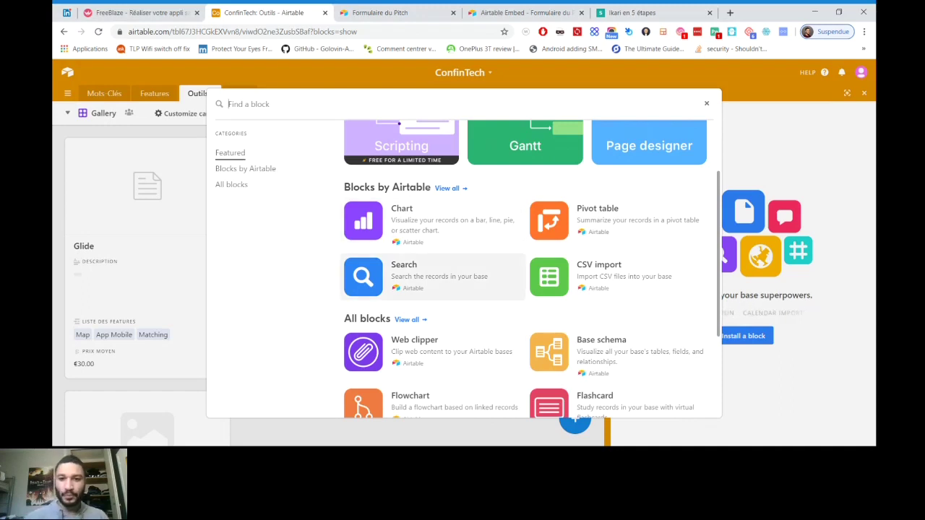
scroll(549, 325, down, 1)
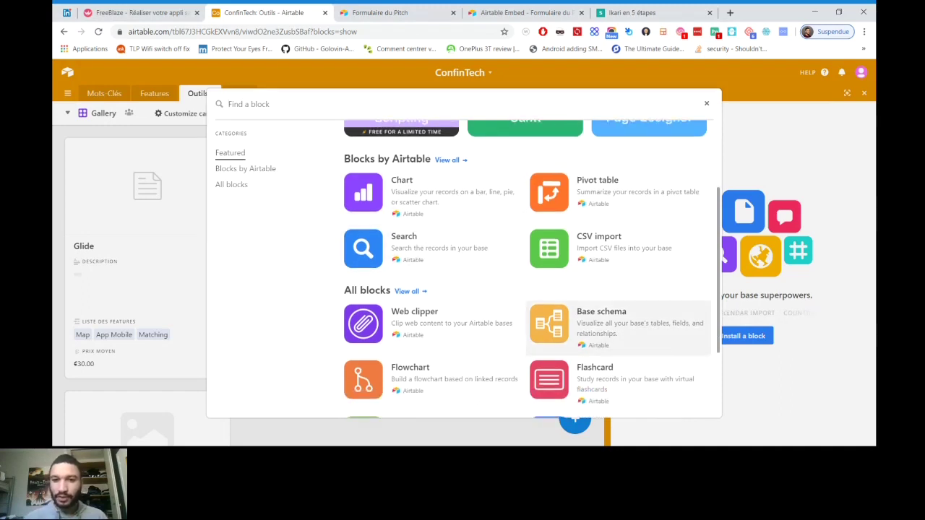
click(571, 326)
scroll(462, 253, down, 1)
scroll(462, 253, up, 1)
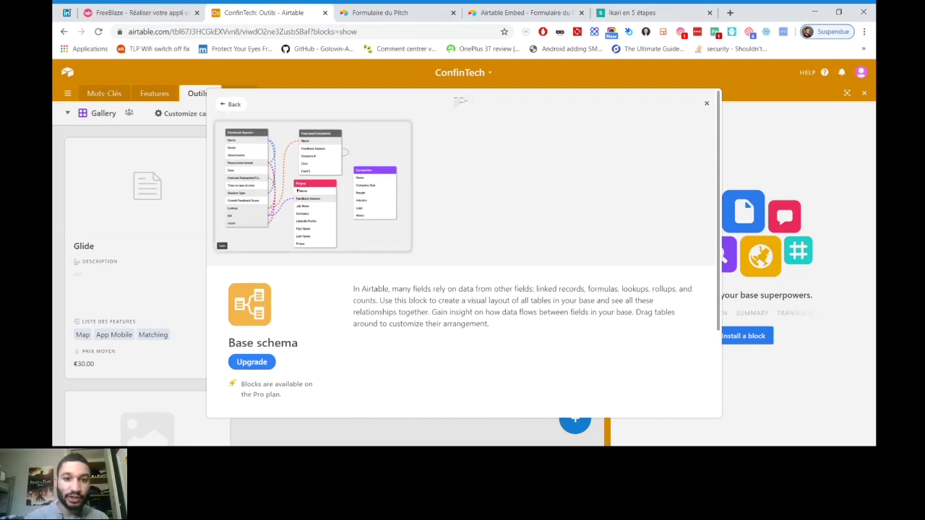
Highlight the Pro plan note, then go back to the Featured blocks list
scroll(462, 253, down, 3)
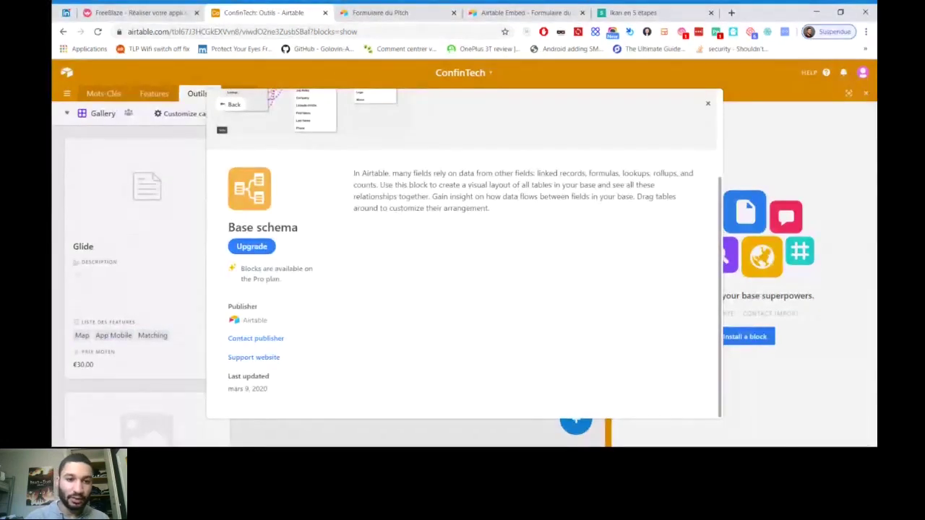
drag(240, 268, 281, 279)
click(281, 279)
scroll(462, 253, up, 3)
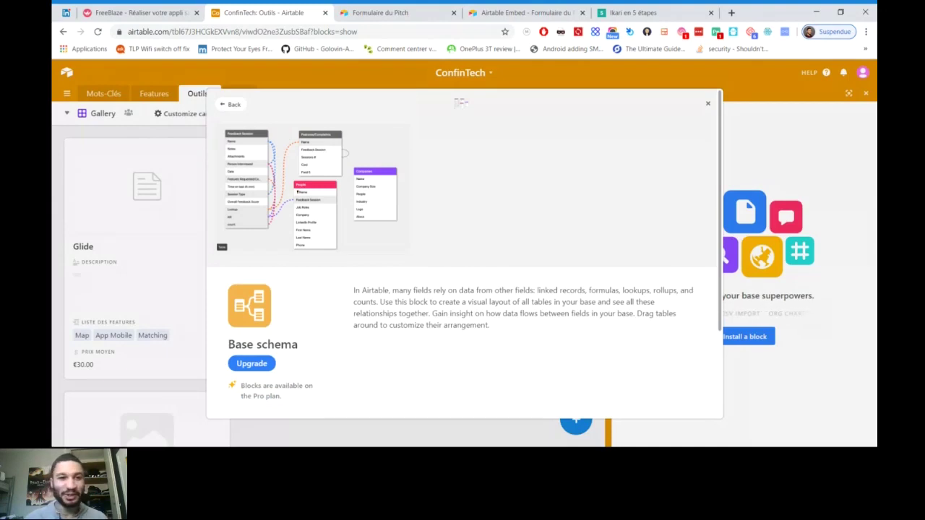
key(Escape)
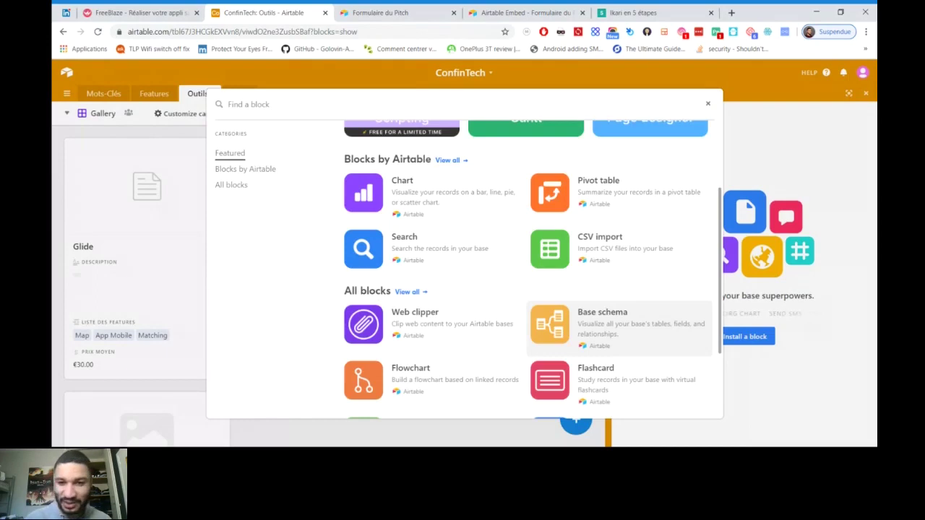
scroll(463, 268, down, 2)
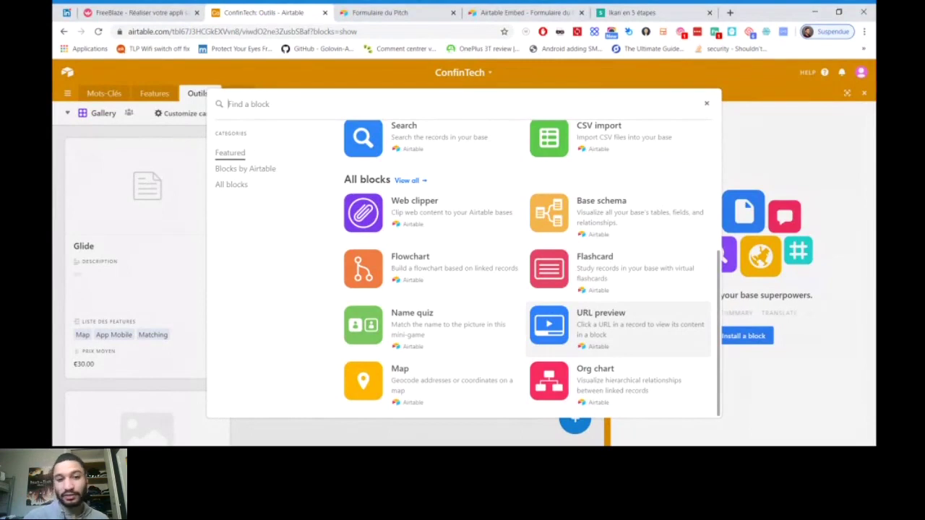
scroll(532, 268, up, 1)
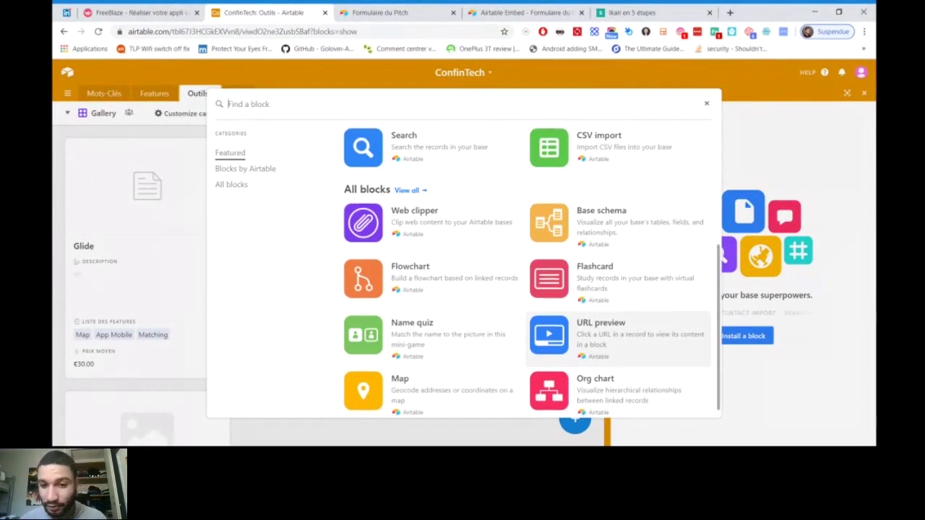
scroll(531, 268, up, 3)
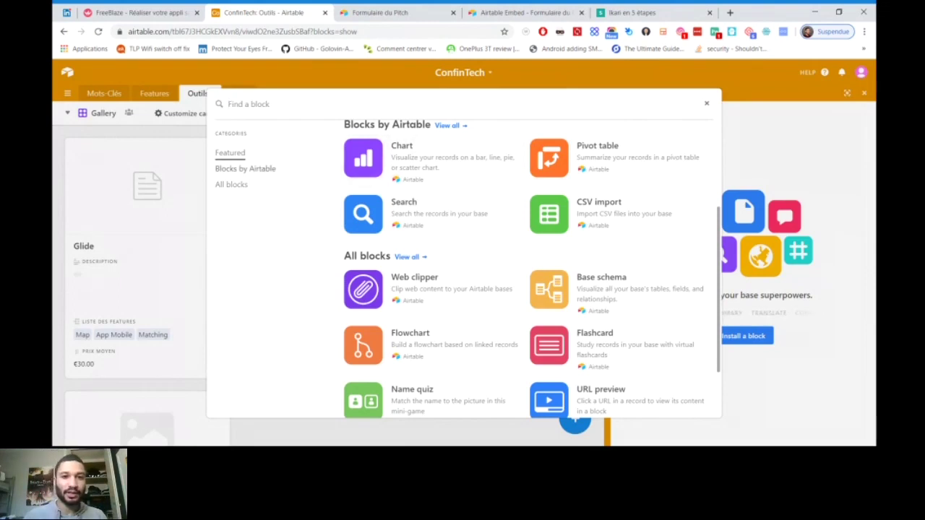
Filter the catalogue to Blocks by Airtable, scroll through them, and close it
click(245, 168)
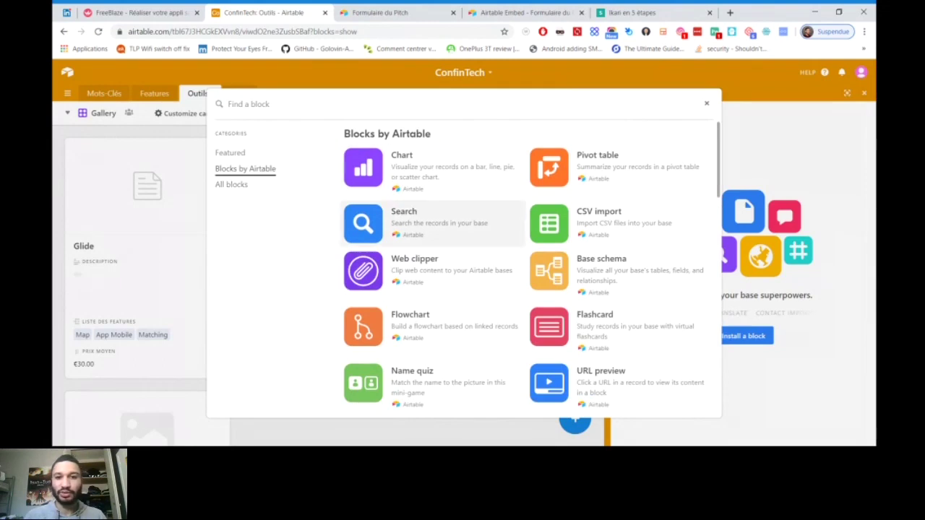
scroll(434, 192, down, 3)
scroll(434, 166, down, 3)
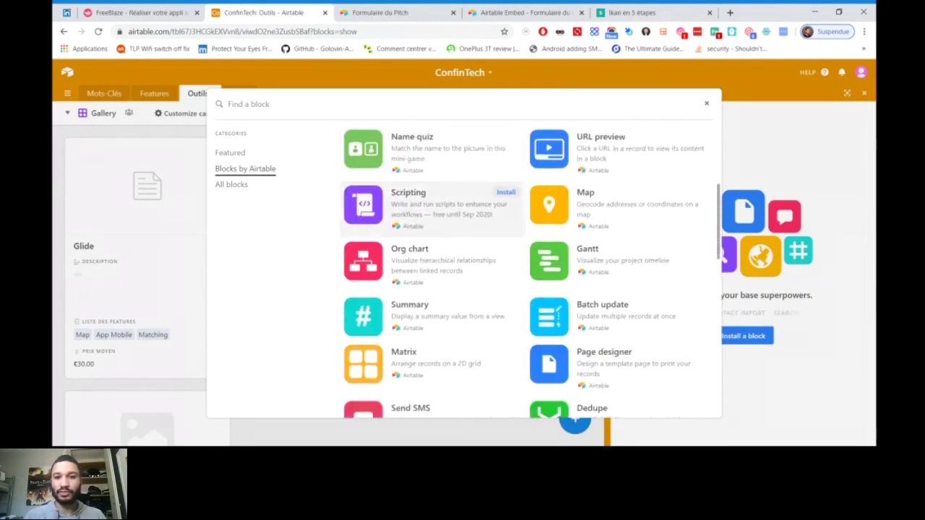
scroll(433, 166, down, 2)
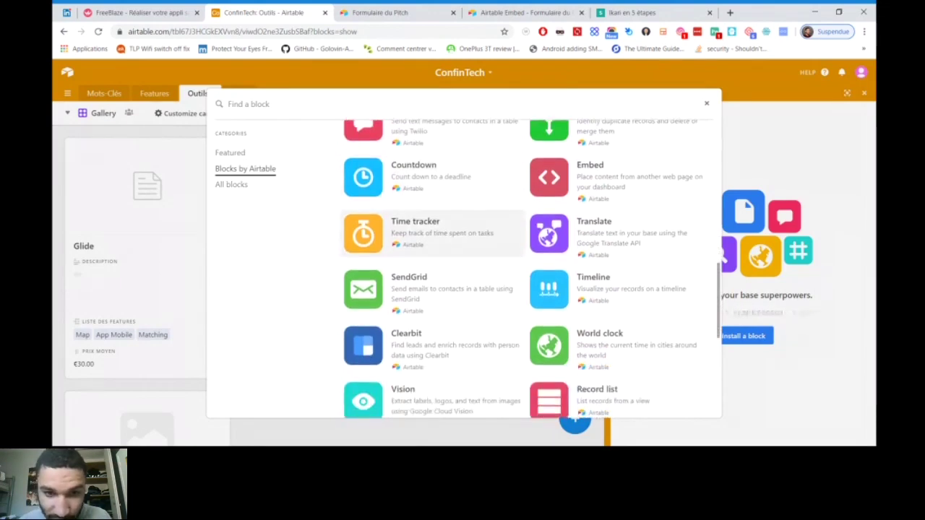
scroll(433, 224, down, 2)
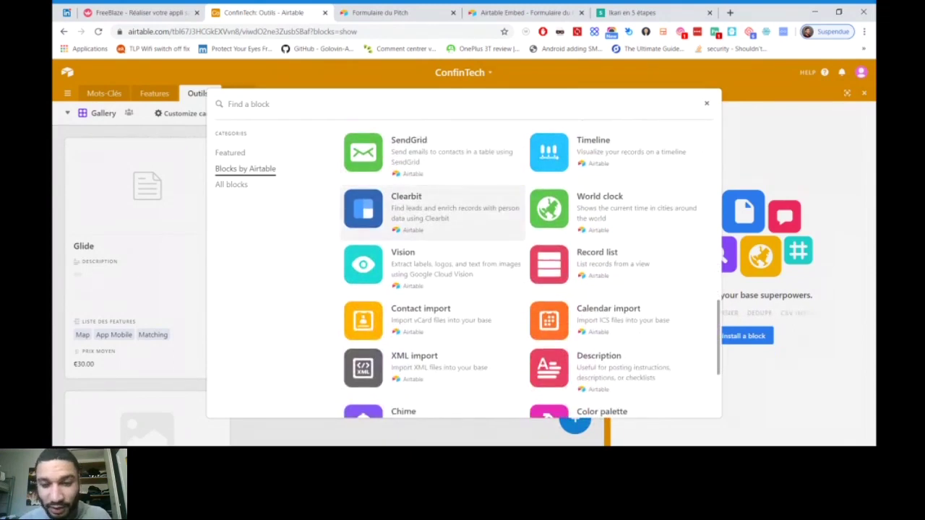
scroll(434, 214, down, 1)
scroll(433, 209, down, 1)
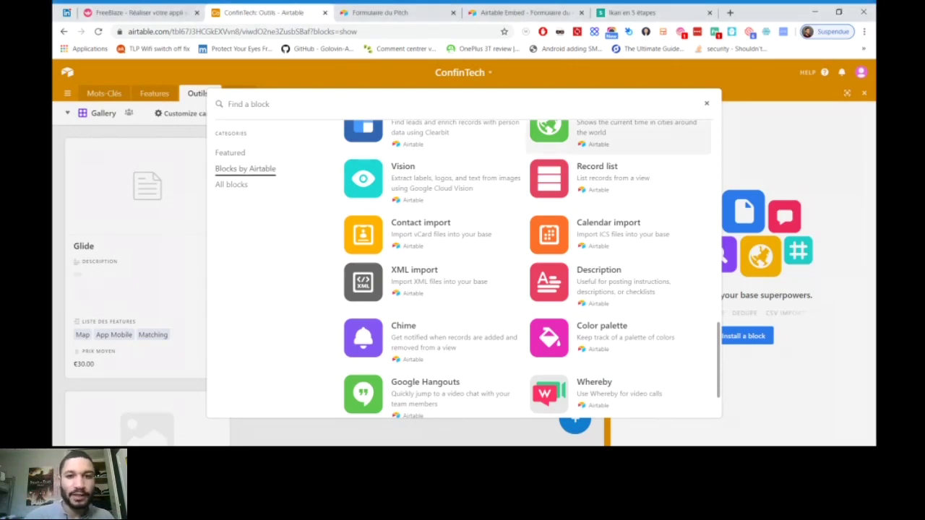
key(Escape)
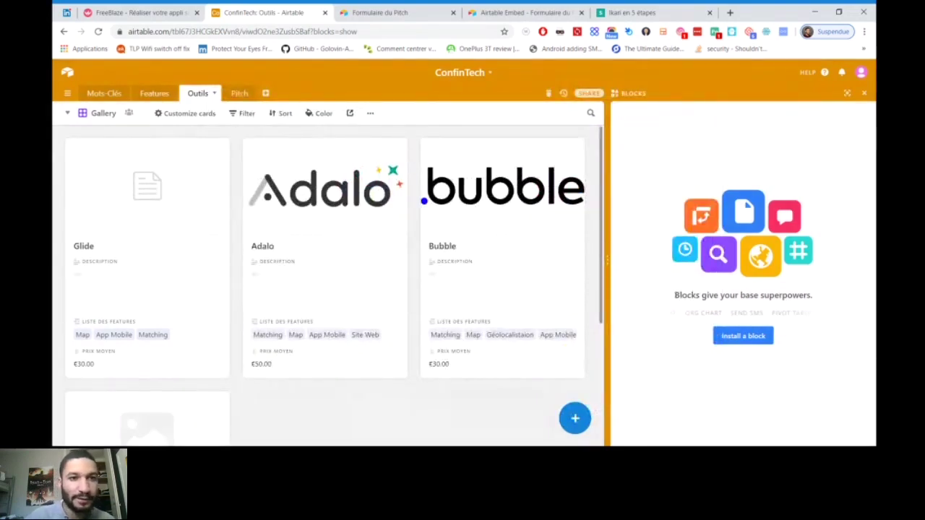
Add Field 4 to the Pitch table as a Formula field, checking its Formatting options
click(239, 93)
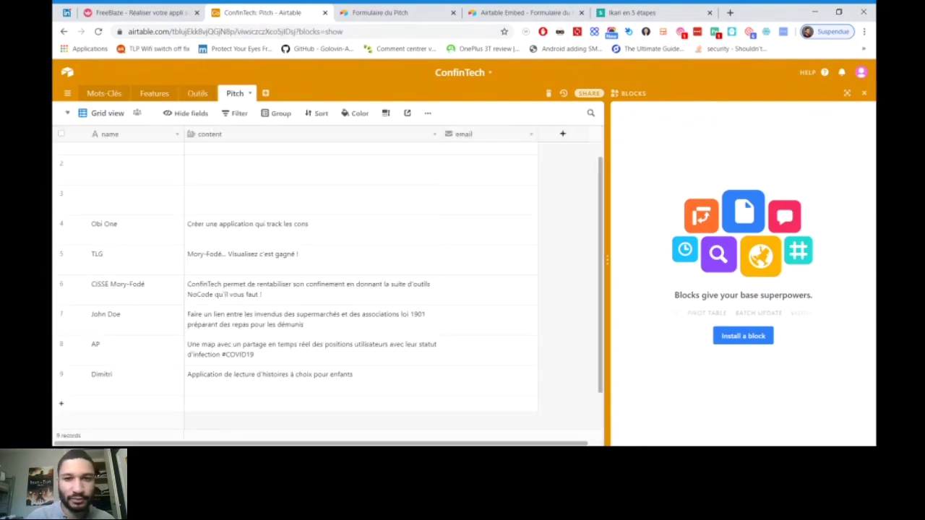
click(563, 133)
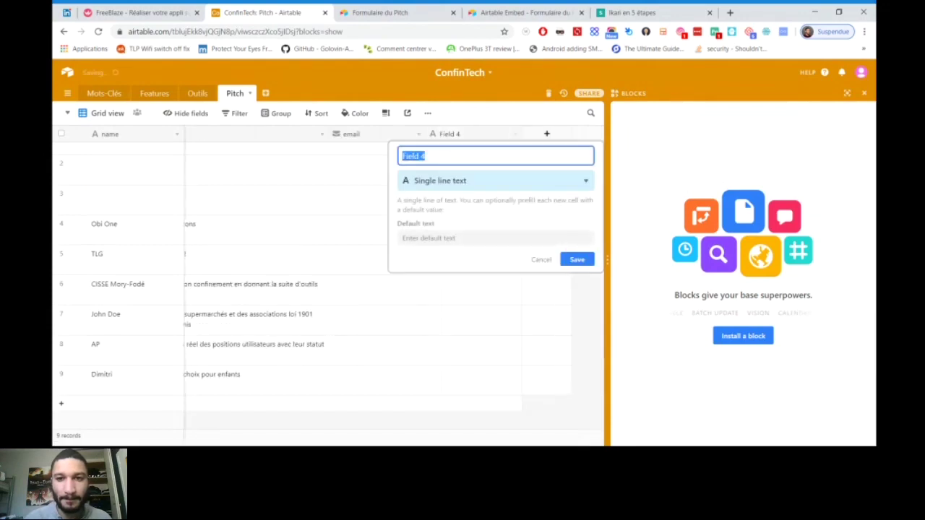
click(495, 180)
scroll(495, 267, down, 2)
scroll(492, 275, down, 5)
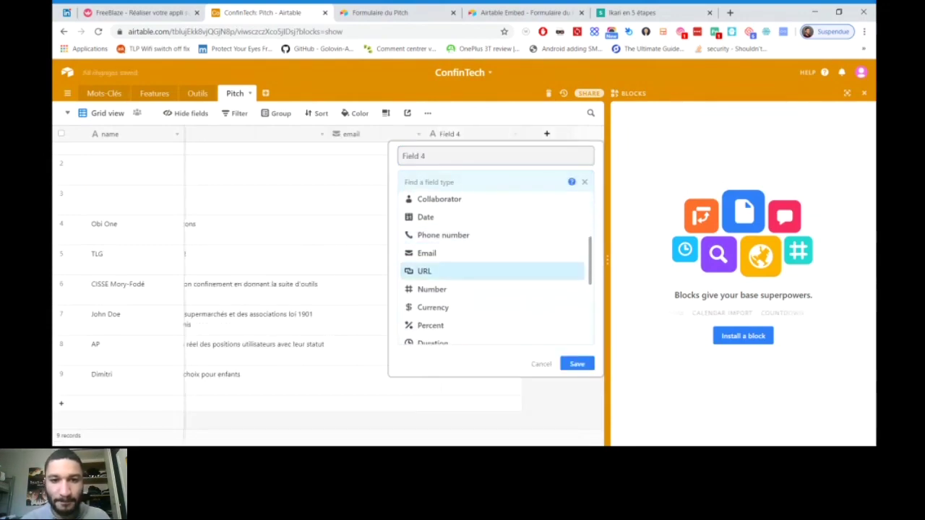
click(432, 294)
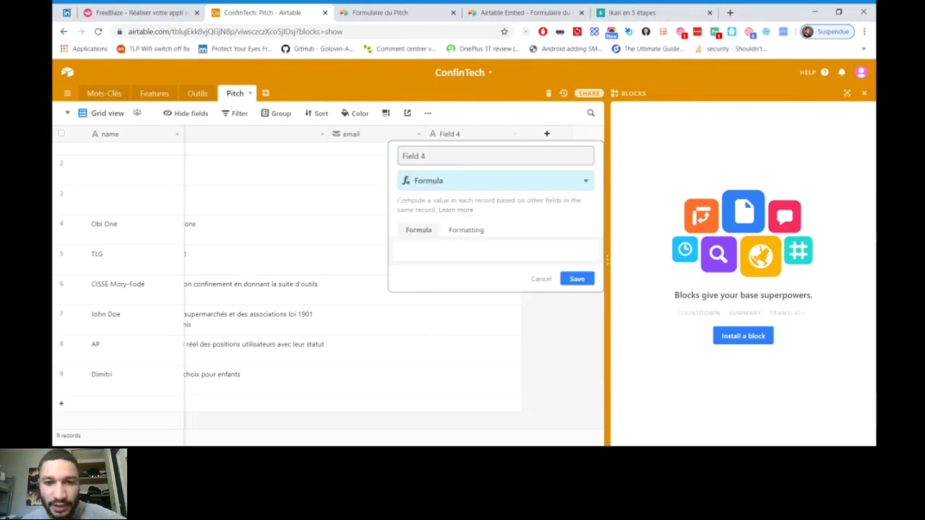
click(466, 230)
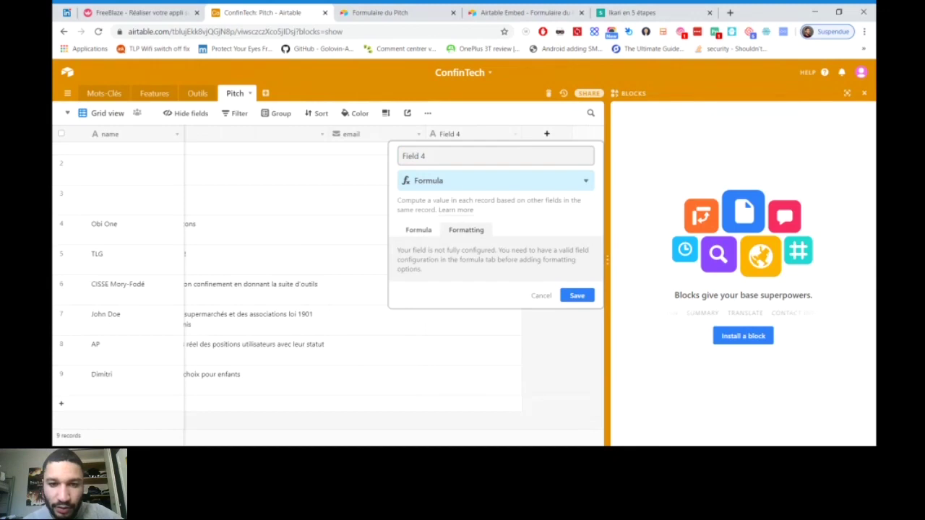
click(419, 230)
Put the cursor in Field 4's empty formula box to bring up fields, functions and examples
click(399, 250)
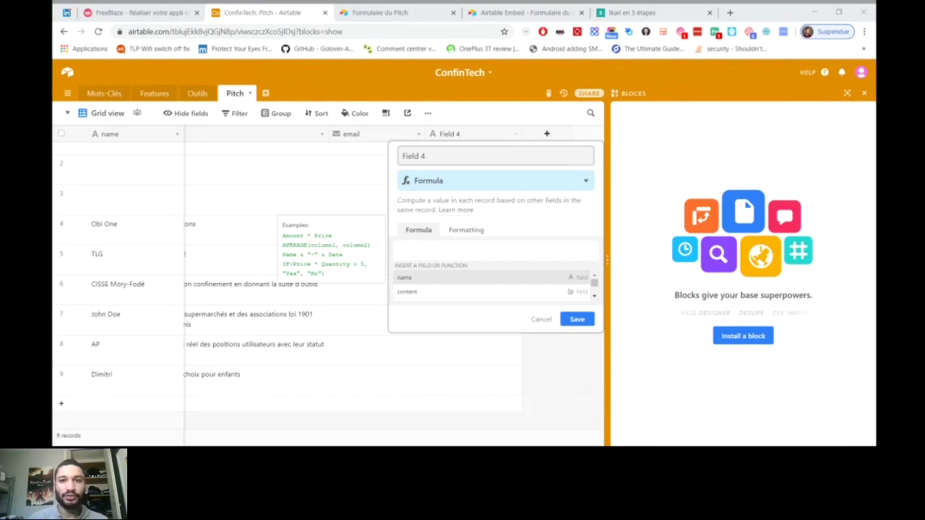
click(399, 250)
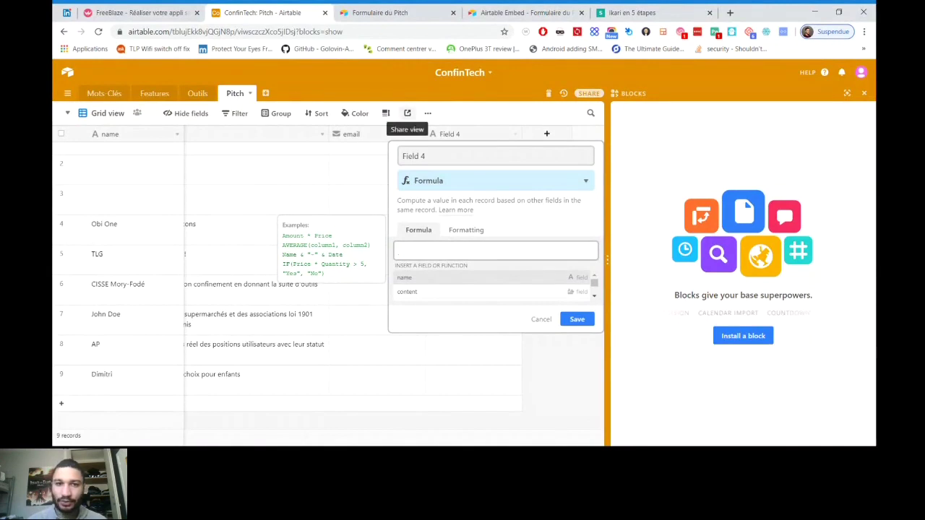
Discard the unsaved Field 4 formula changes with Don't Save
click(407, 112)
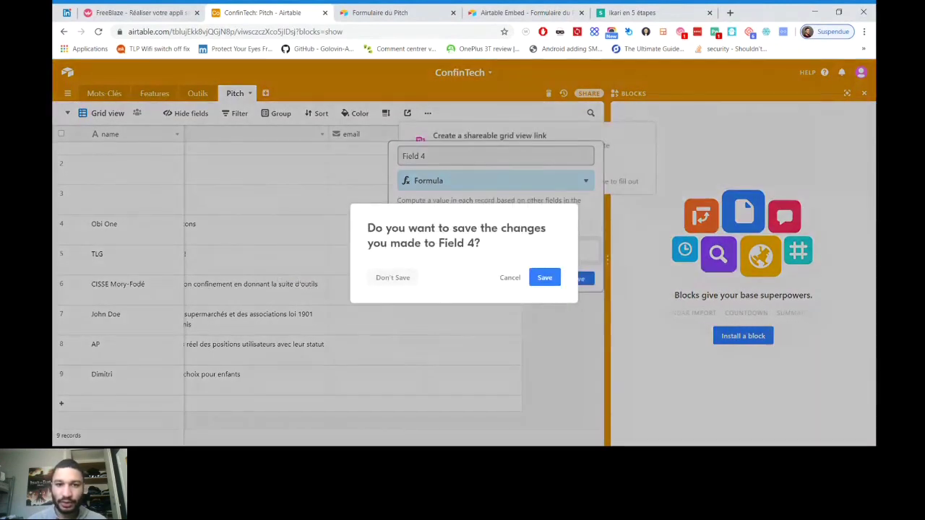
click(510, 278)
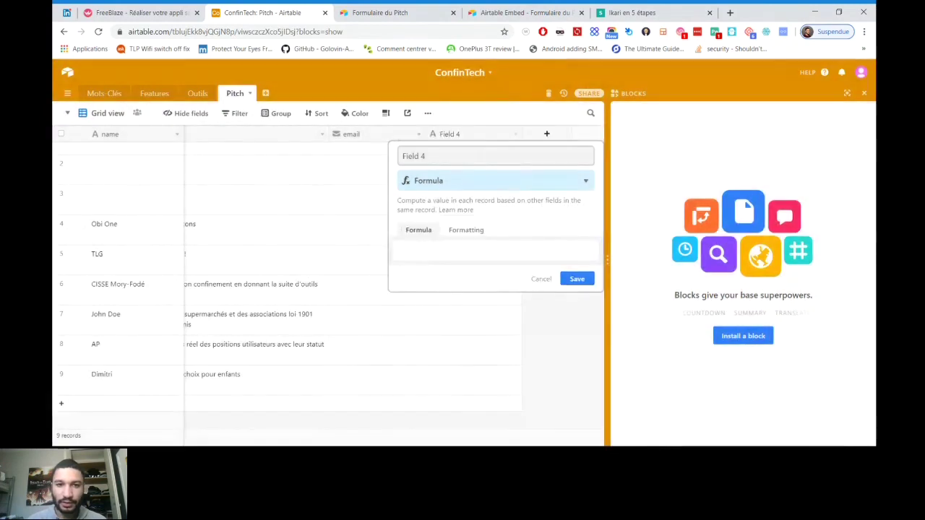
click(407, 113)
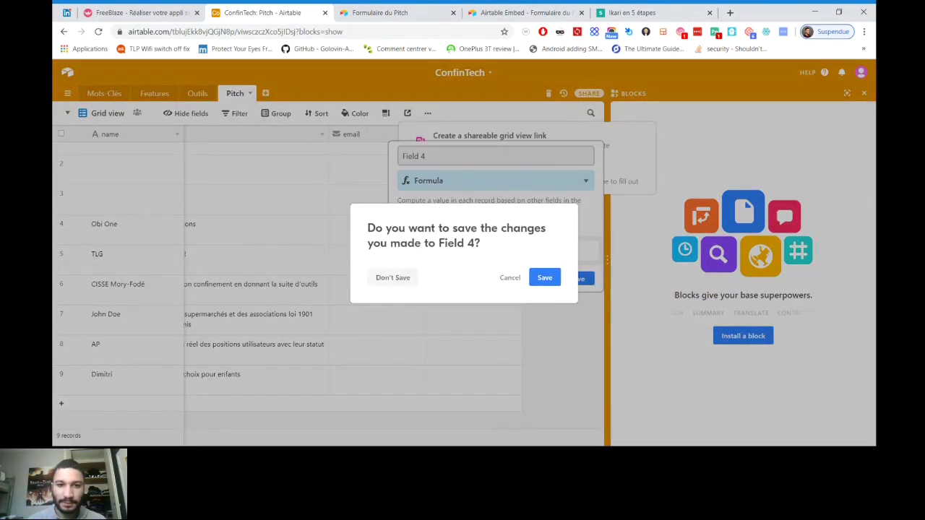
click(392, 278)
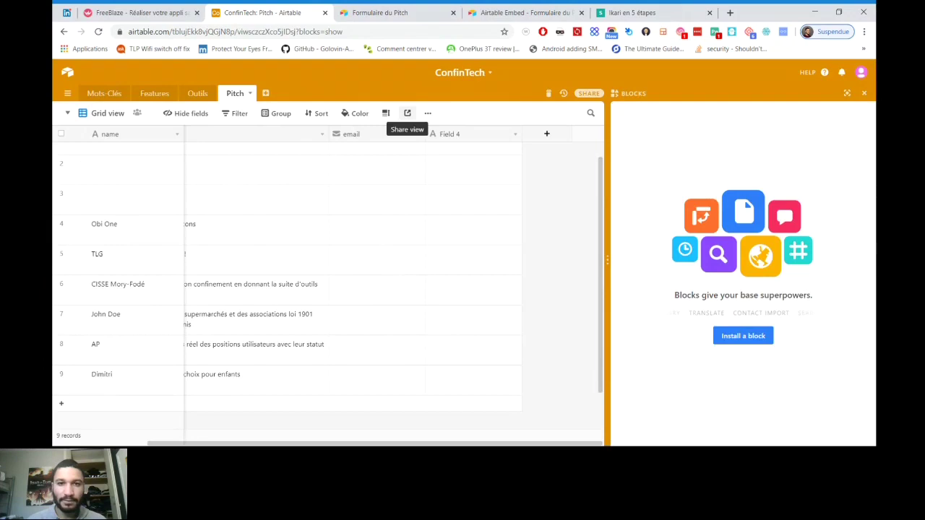
Create a shareable grid view link for the Pitch view and close the link popover
click(407, 113)
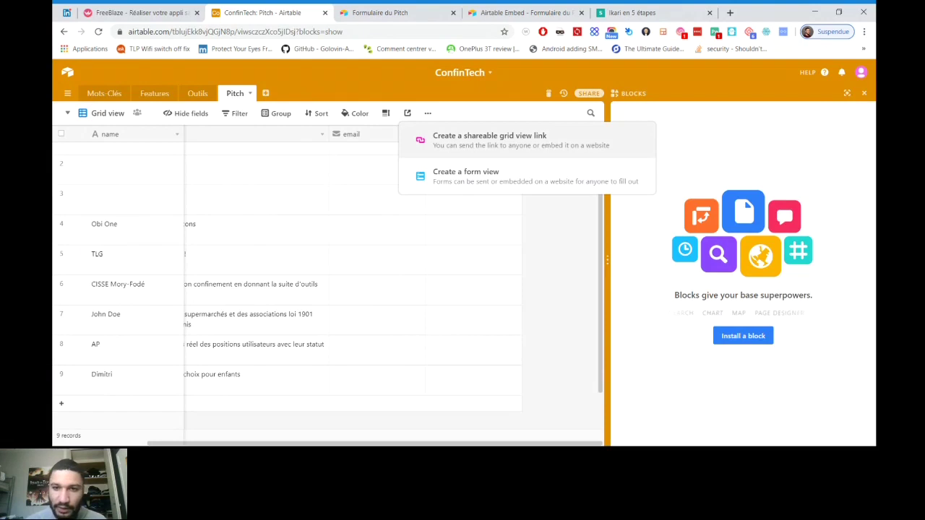
click(489, 139)
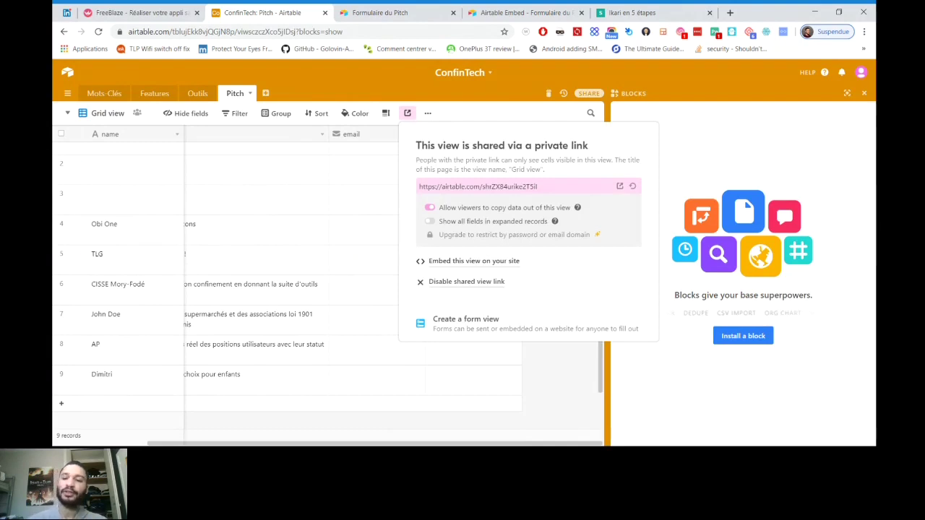
click(607, 259)
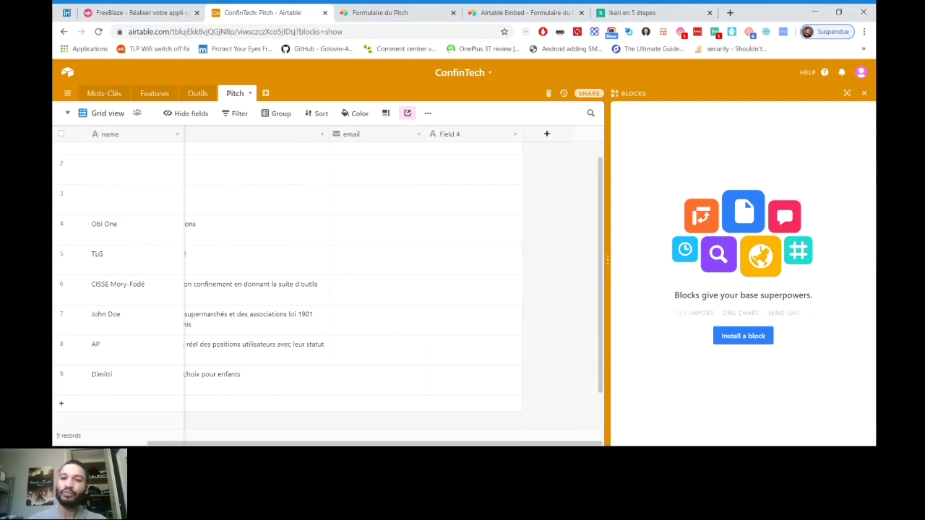